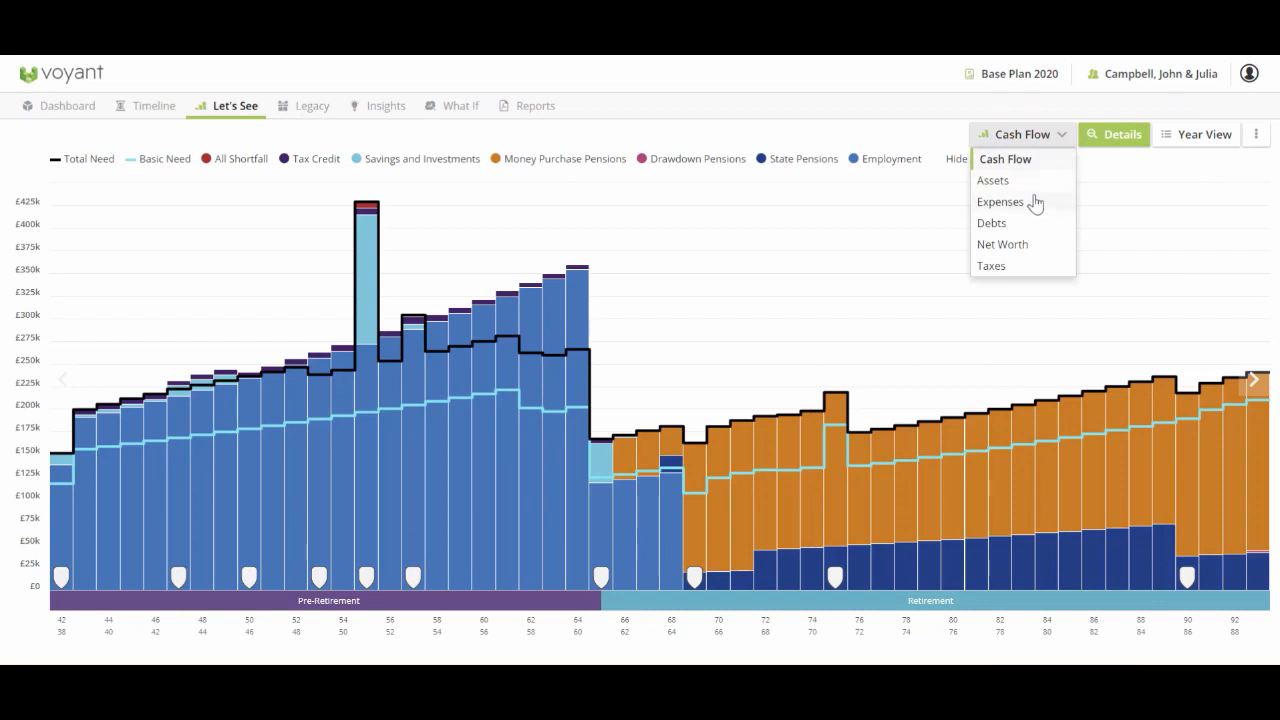
# Display the plan's Expenses chart and switch back to the Cash Flow chart
pyautogui.click(1037, 202)
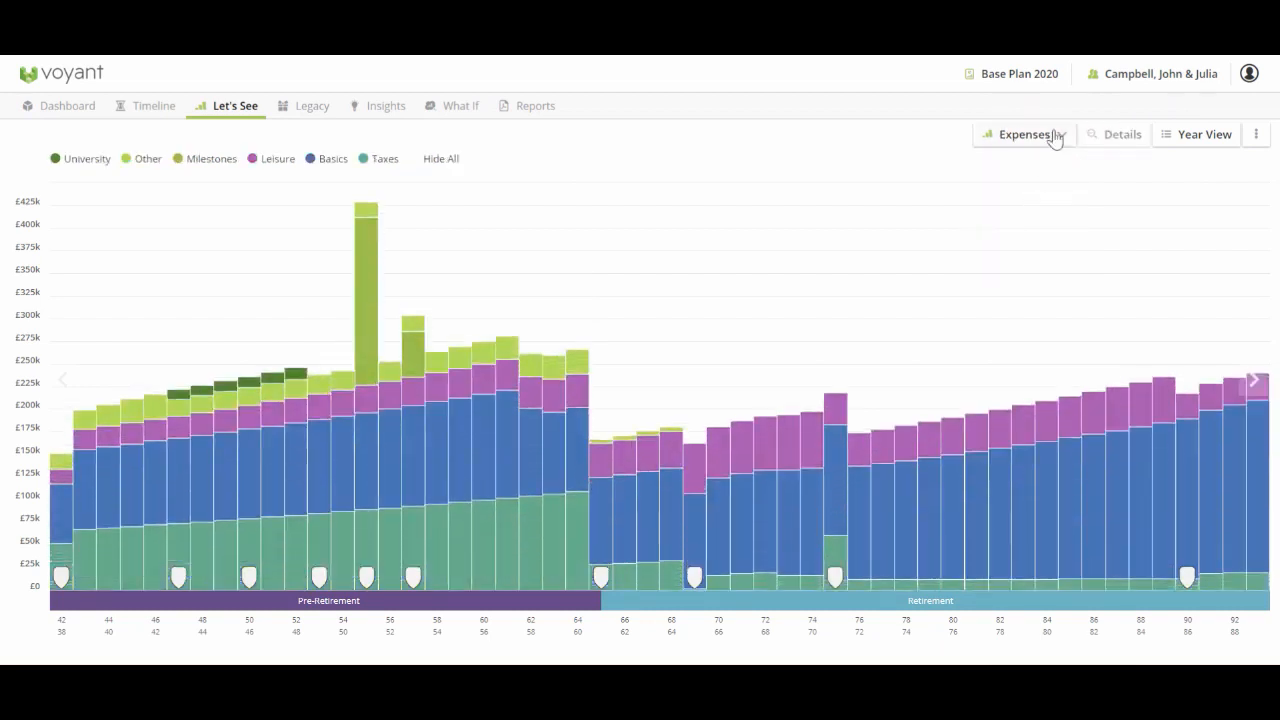
pyautogui.click(1050, 135)
pyautogui.click(1006, 160)
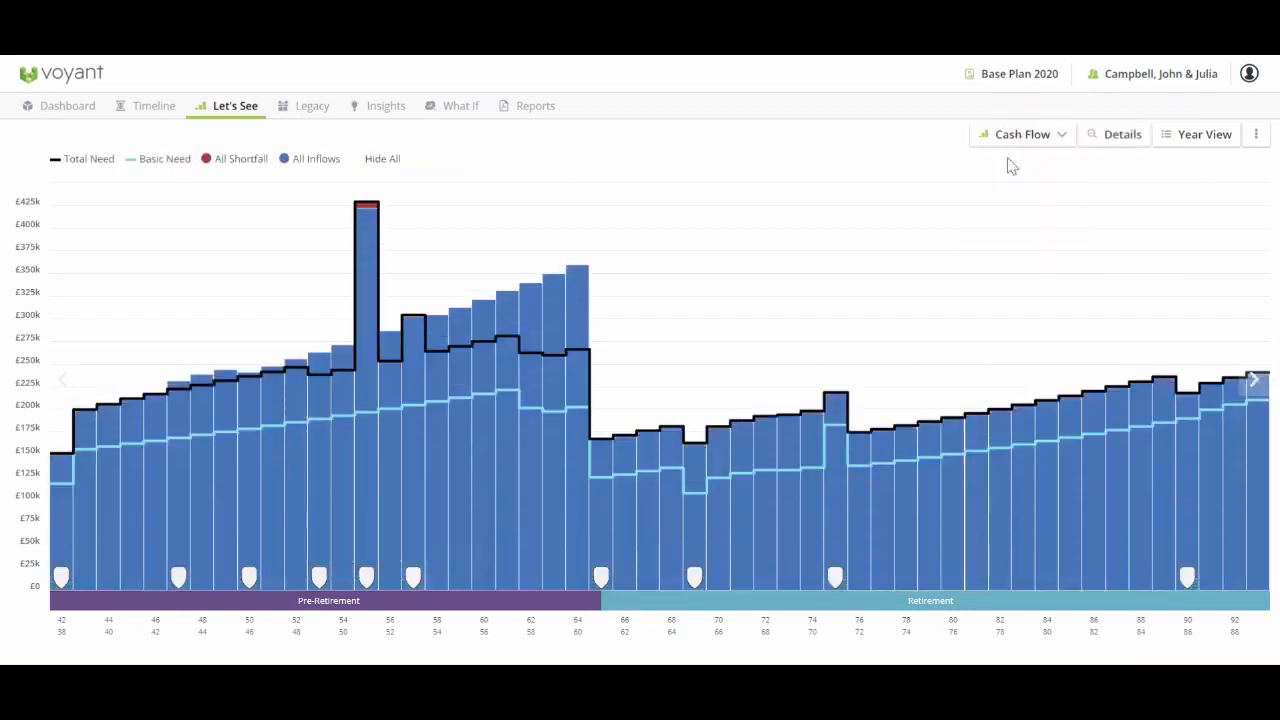
# Show the Cash Flow and Assets charts together in the Let's See dual view
pyautogui.moveTo(234, 116)
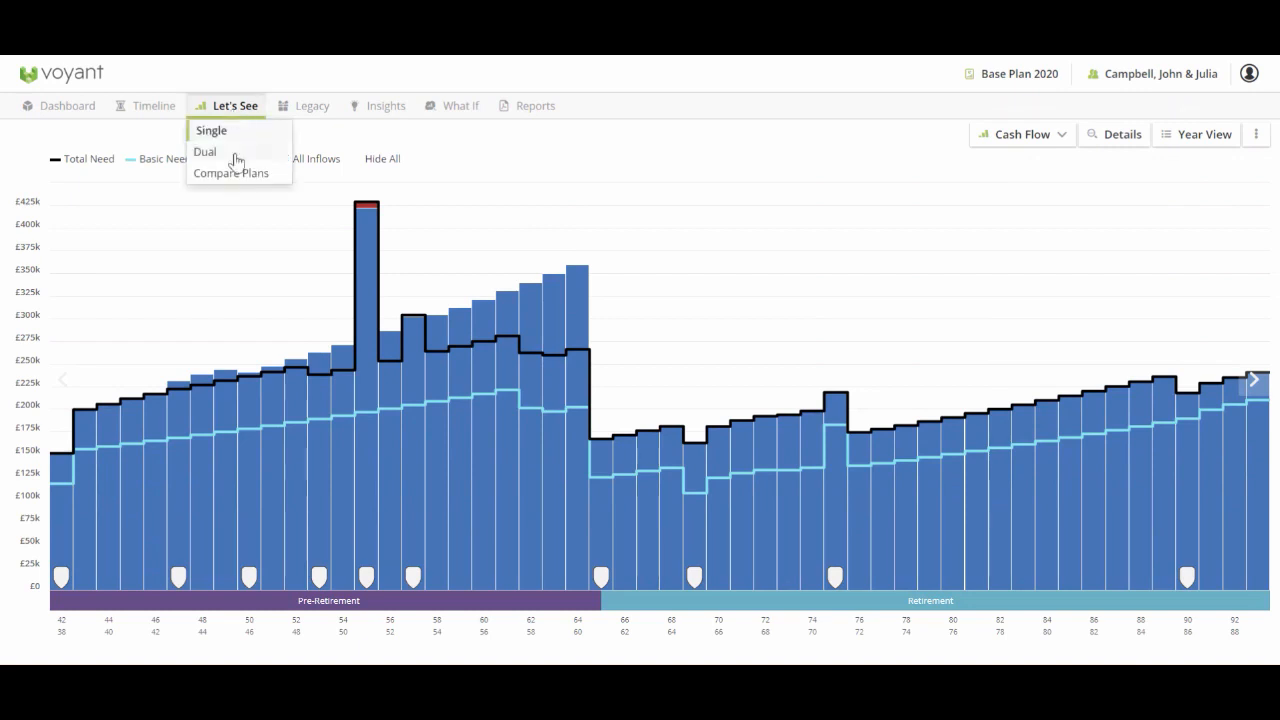
pyautogui.click(236, 156)
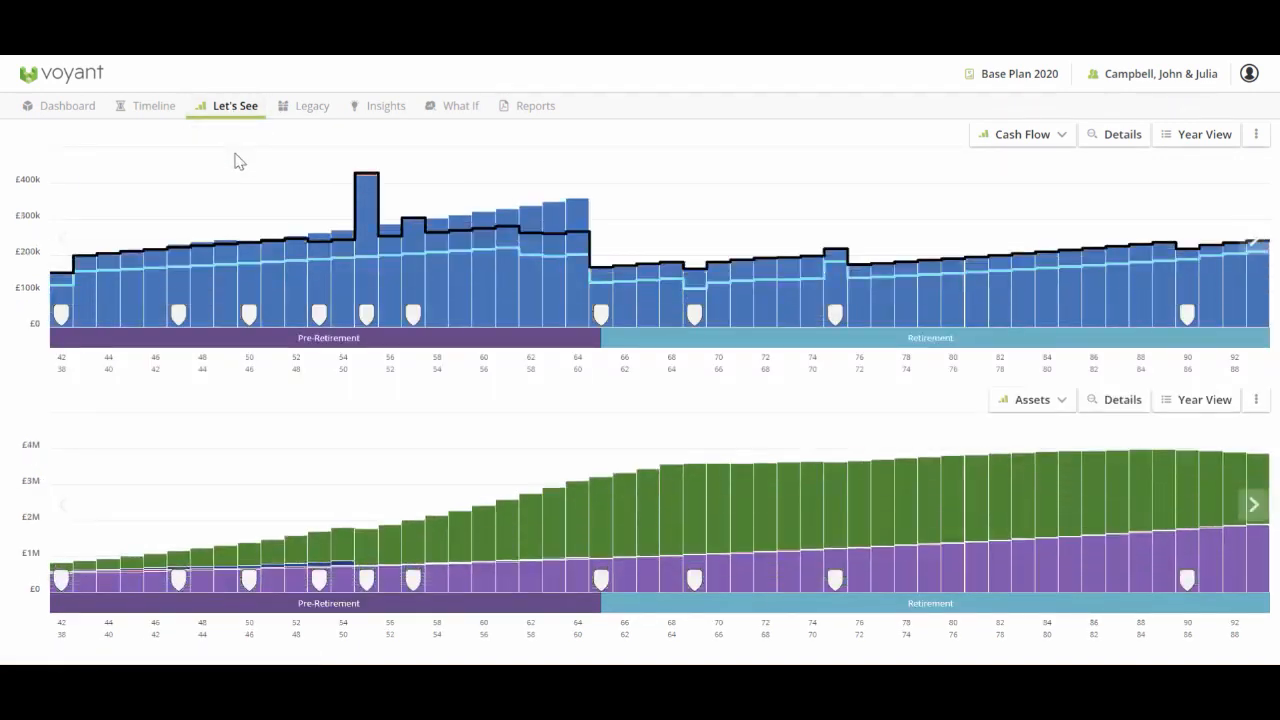
pyautogui.moveTo(230, 205)
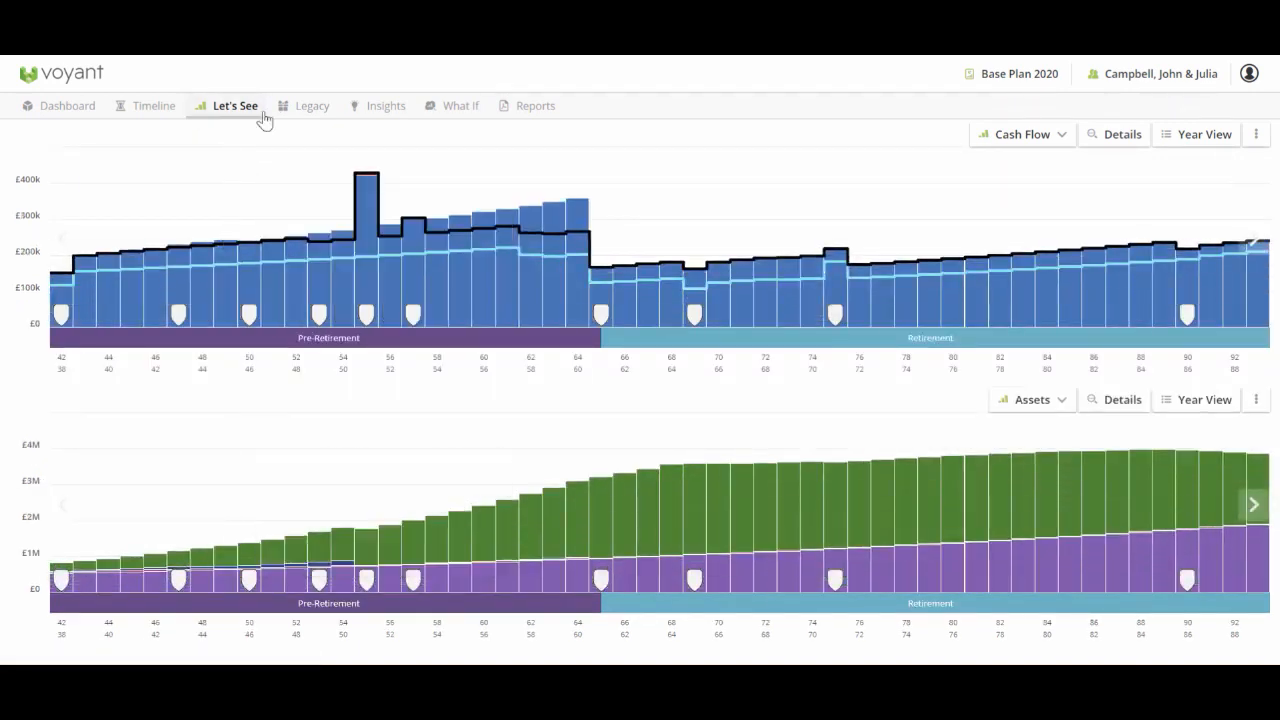
# Compare the Assets charts of Base Plan 2020 and the Get the Matching Pension Contributions plan
pyautogui.moveTo(260, 116)
pyautogui.click(231, 173)
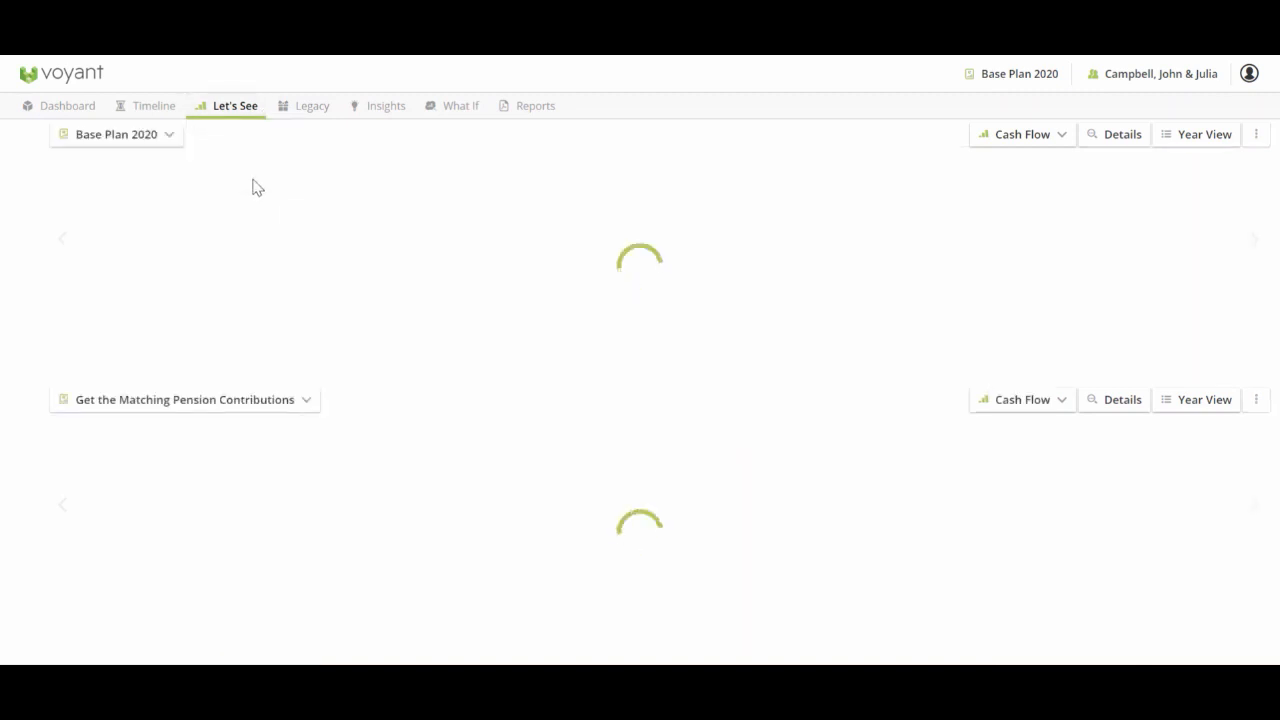
pyautogui.click(1060, 143)
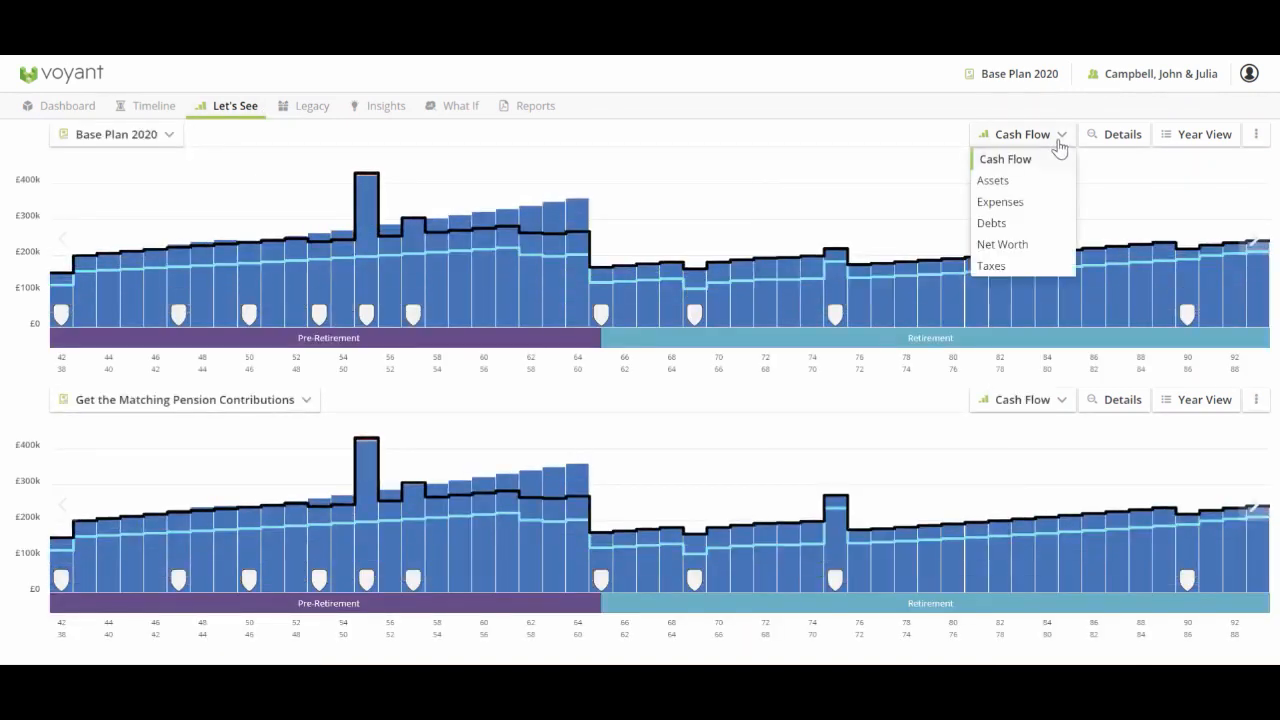
pyautogui.click(1043, 190)
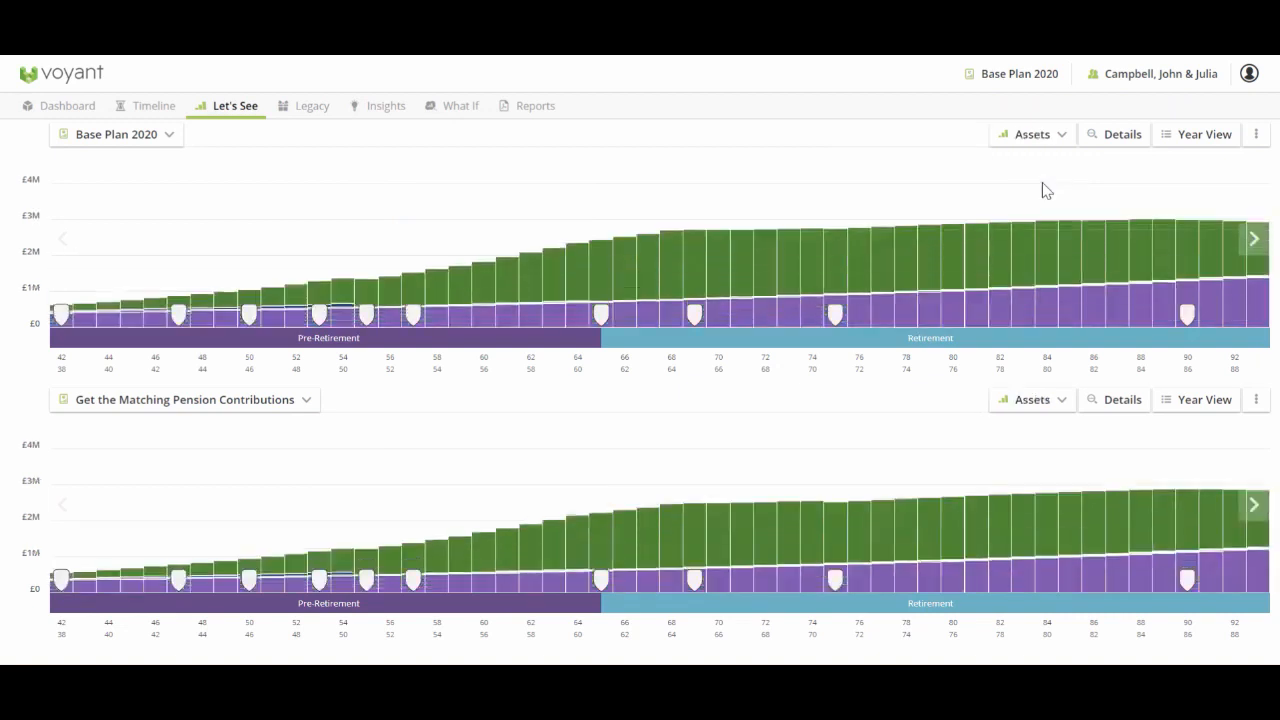
# Return to the single chart view and display the Cash Flow chart
pyautogui.moveTo(238, 110)
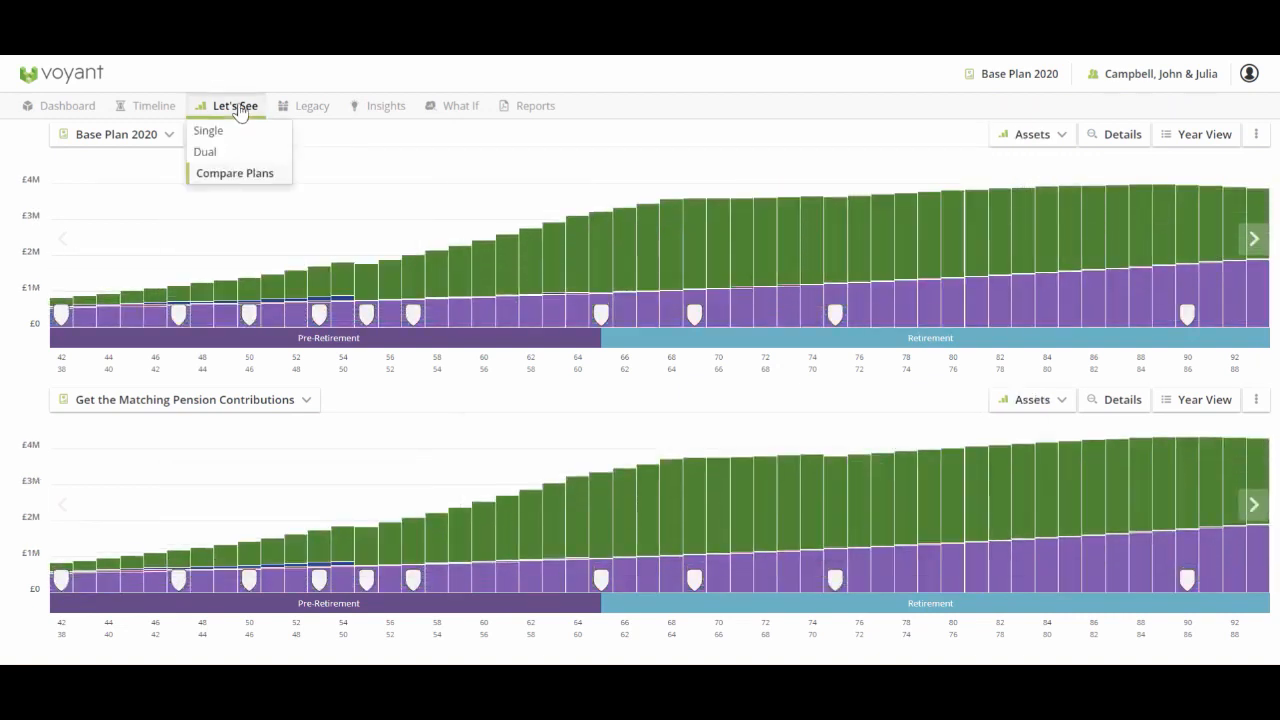
pyautogui.click(212, 127)
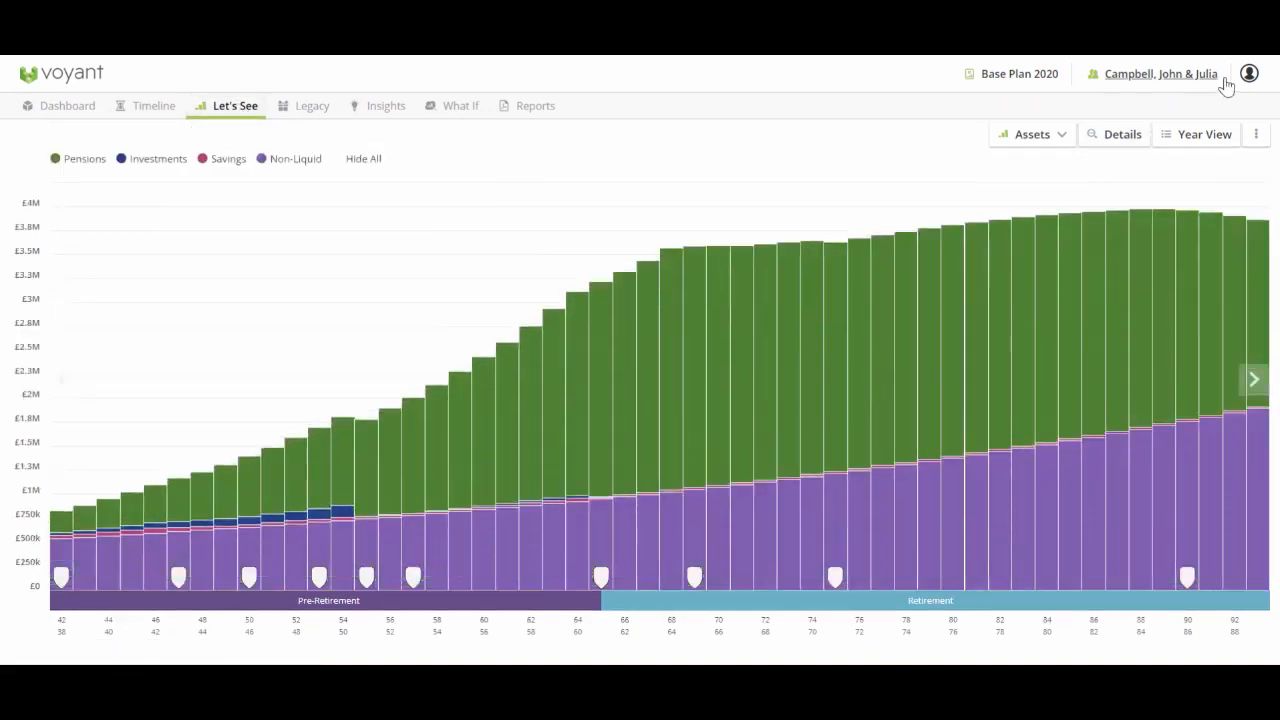
pyautogui.click(1053, 143)
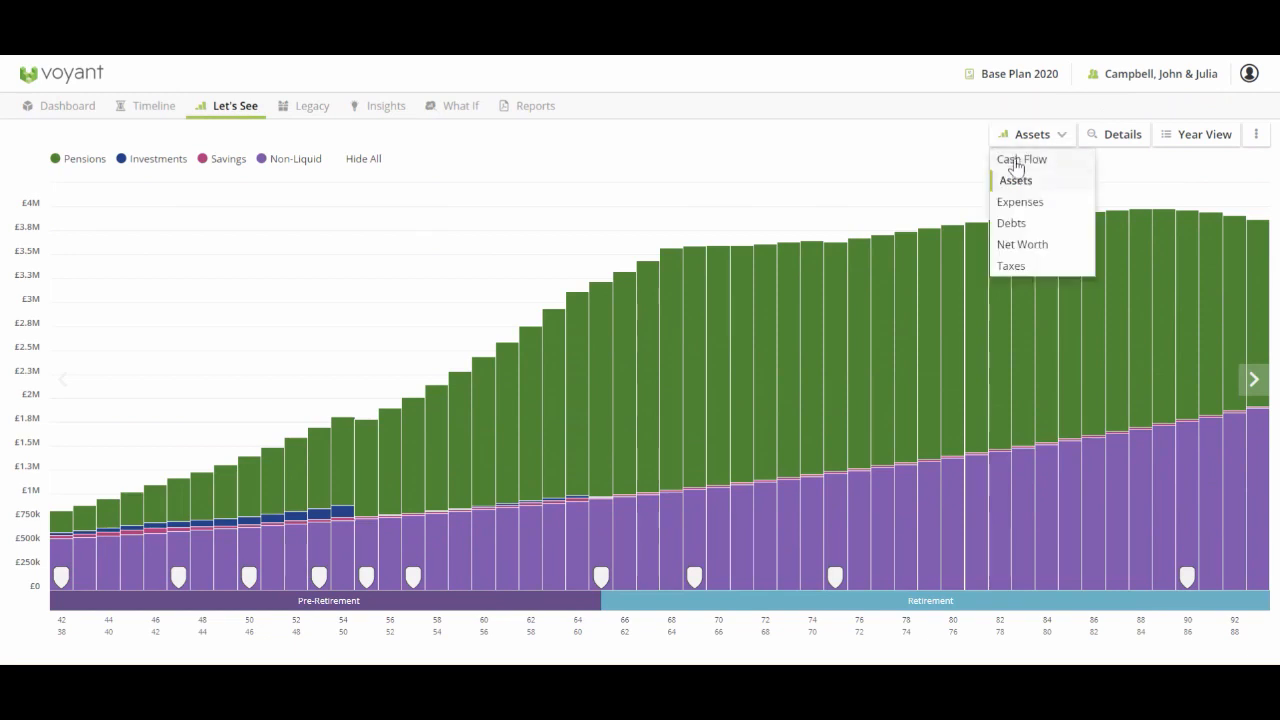
pyautogui.click(1016, 162)
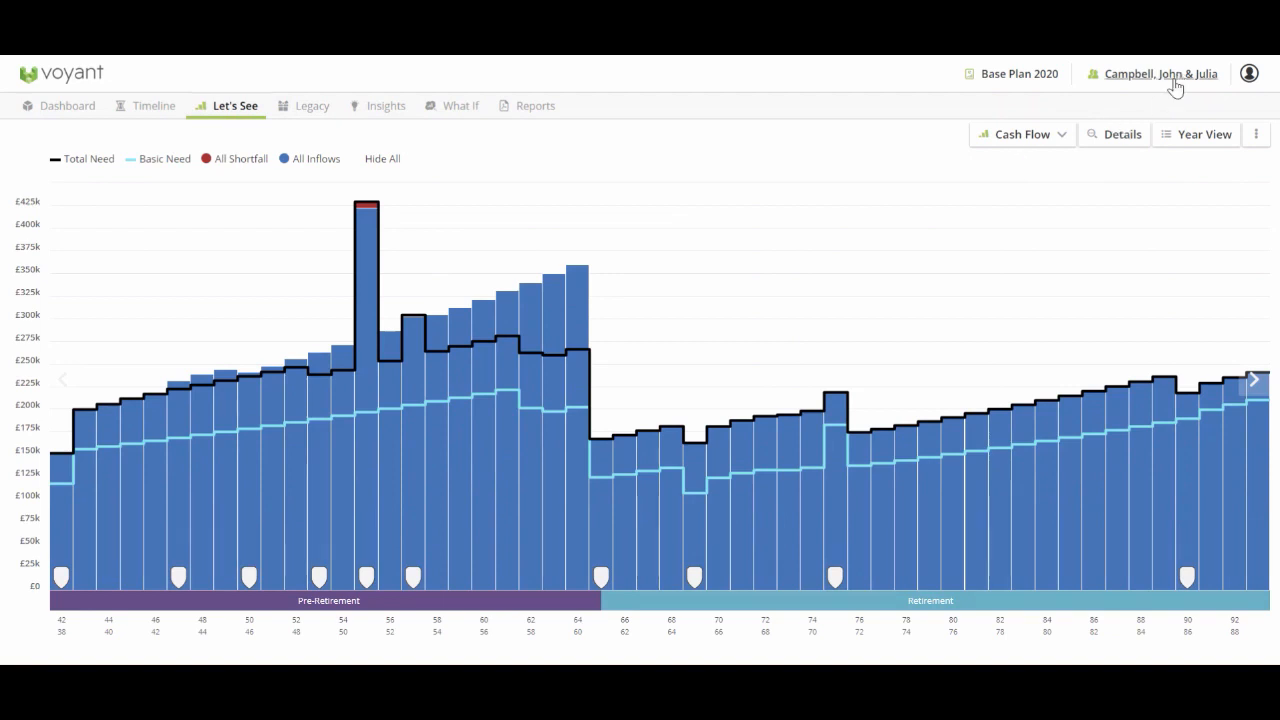
# Display the Assets chart with its individual asset details turned on
pyautogui.click(1062, 147)
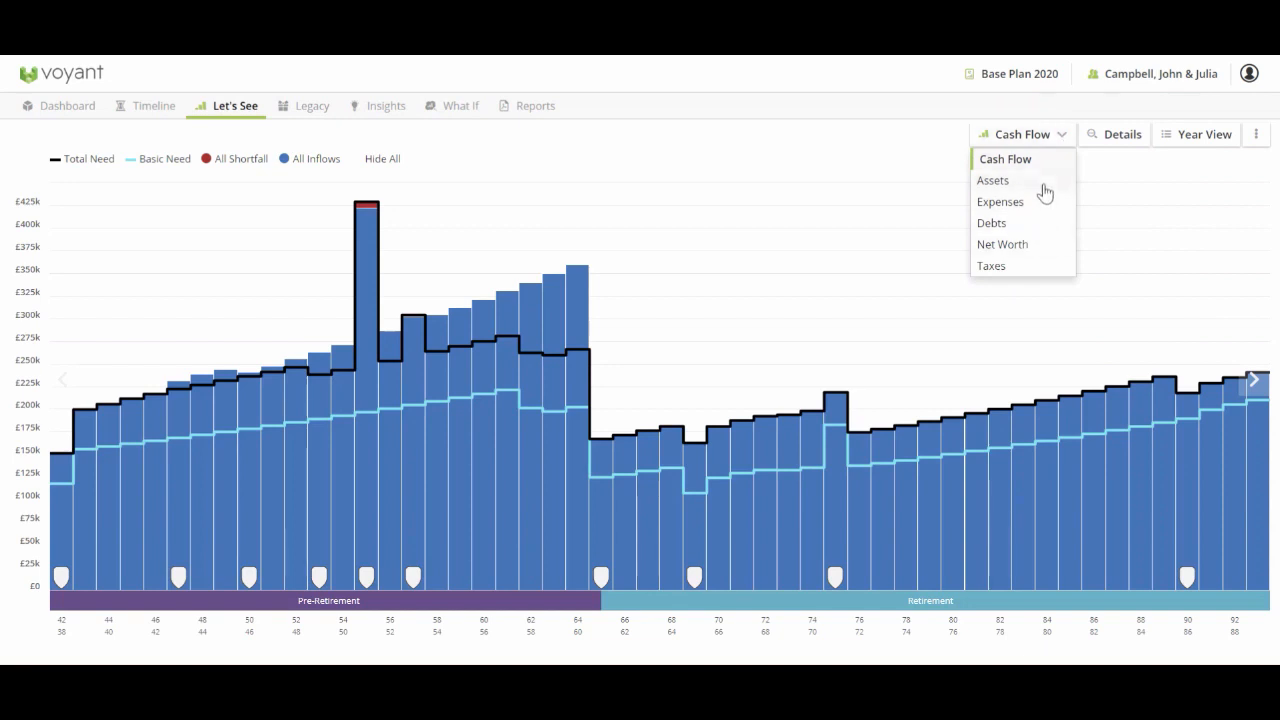
pyautogui.click(1044, 184)
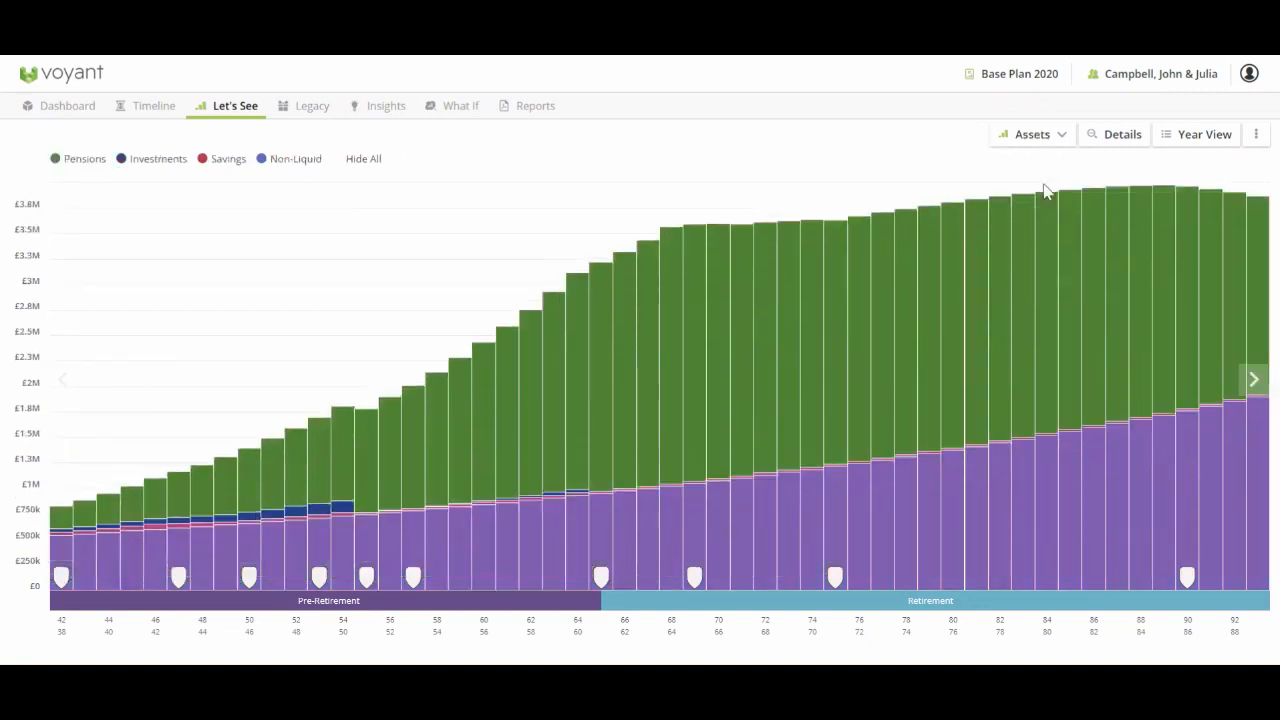
pyautogui.click(1121, 140)
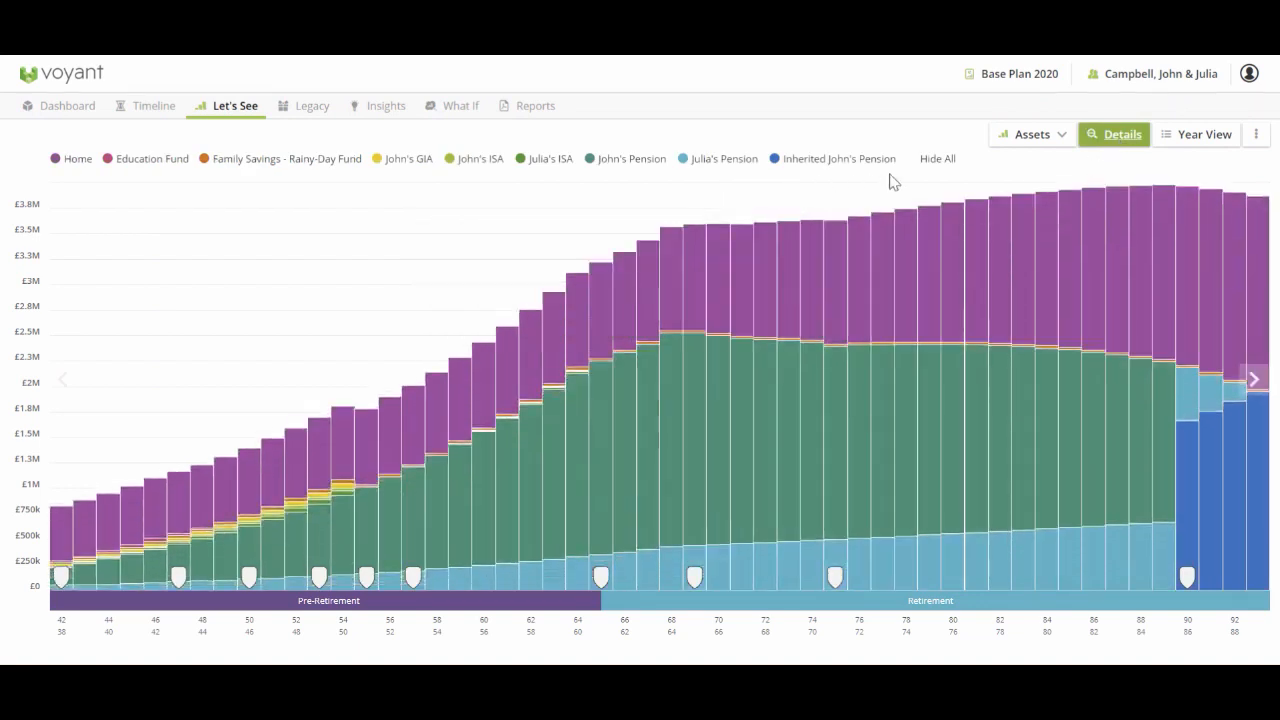
# Hide all asset series and show only both partners' pensions and the inherited pension
pyautogui.click(939, 162)
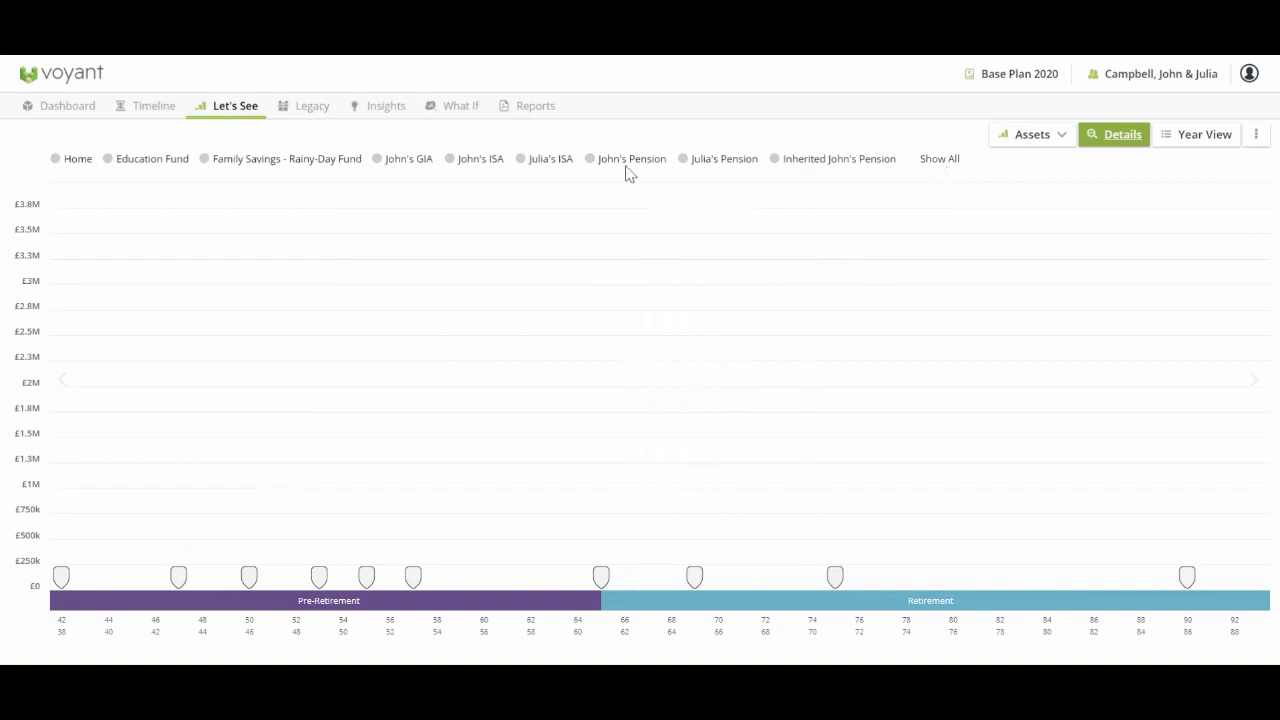
pyautogui.click(595, 162)
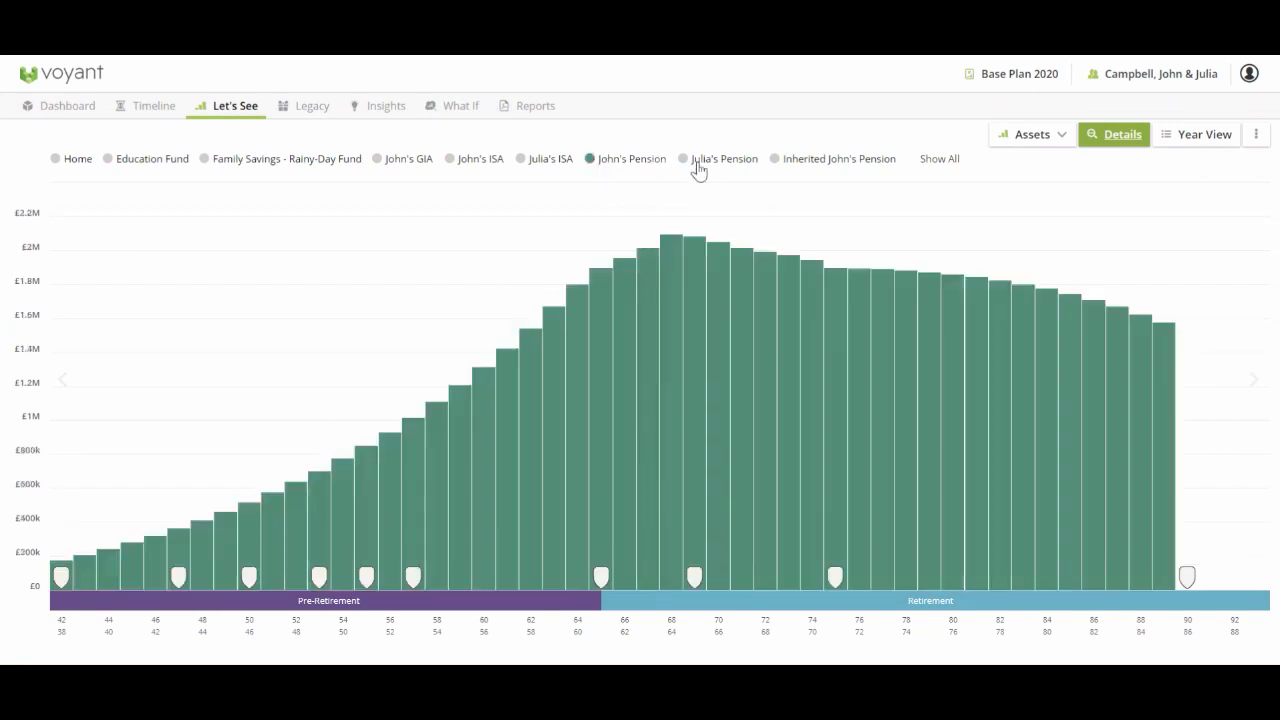
pyautogui.click(684, 162)
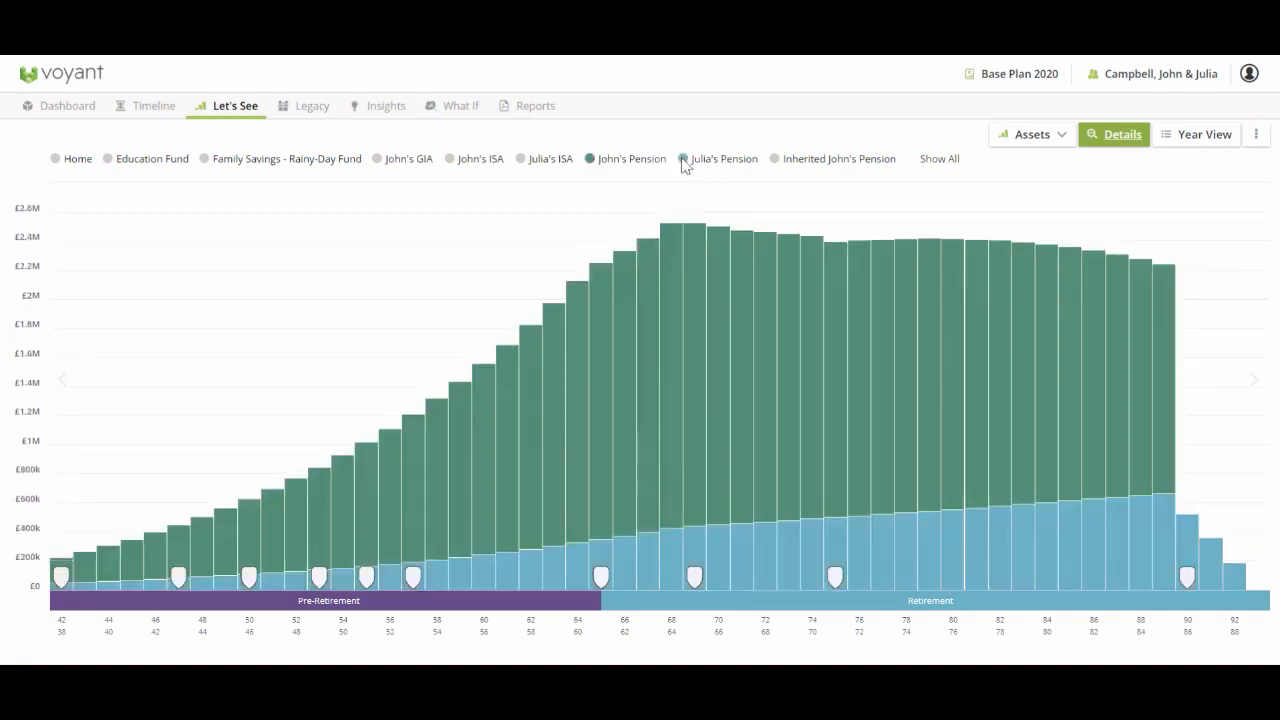
pyautogui.click(862, 163)
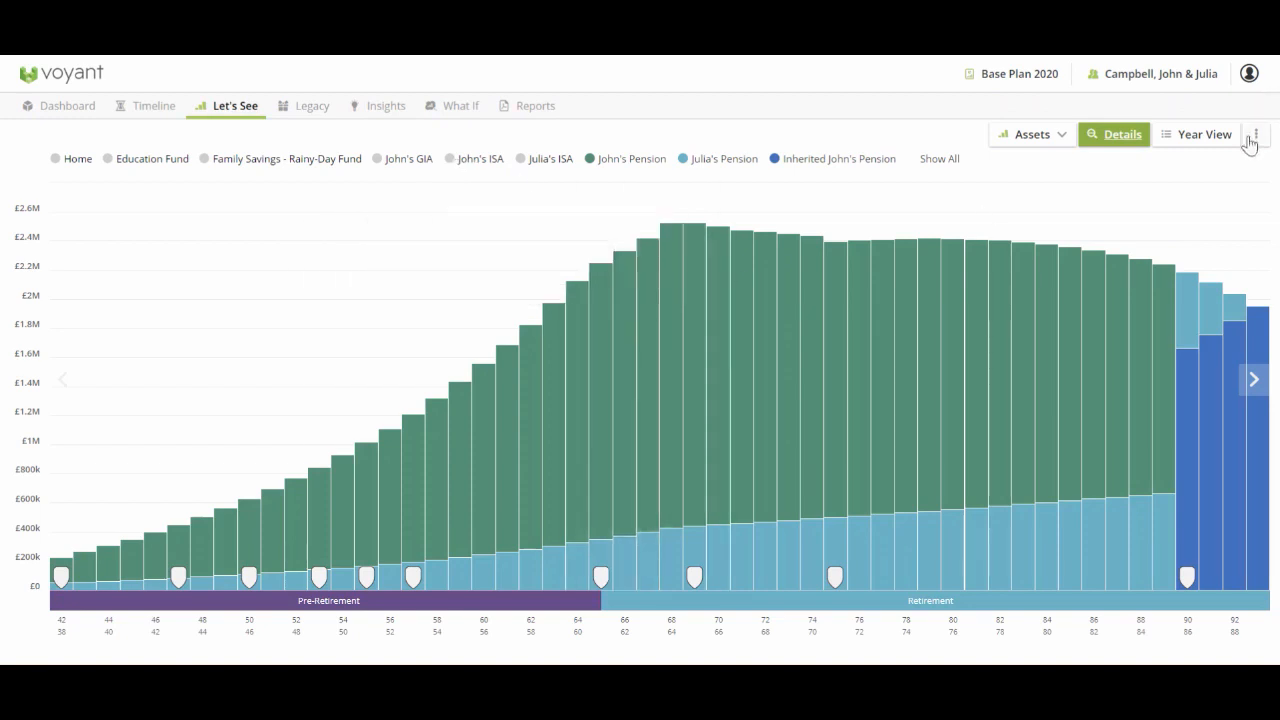
# Turn on the chart's Zoom controls and zoom its vertical scale out and back in
pyautogui.click(1255, 134)
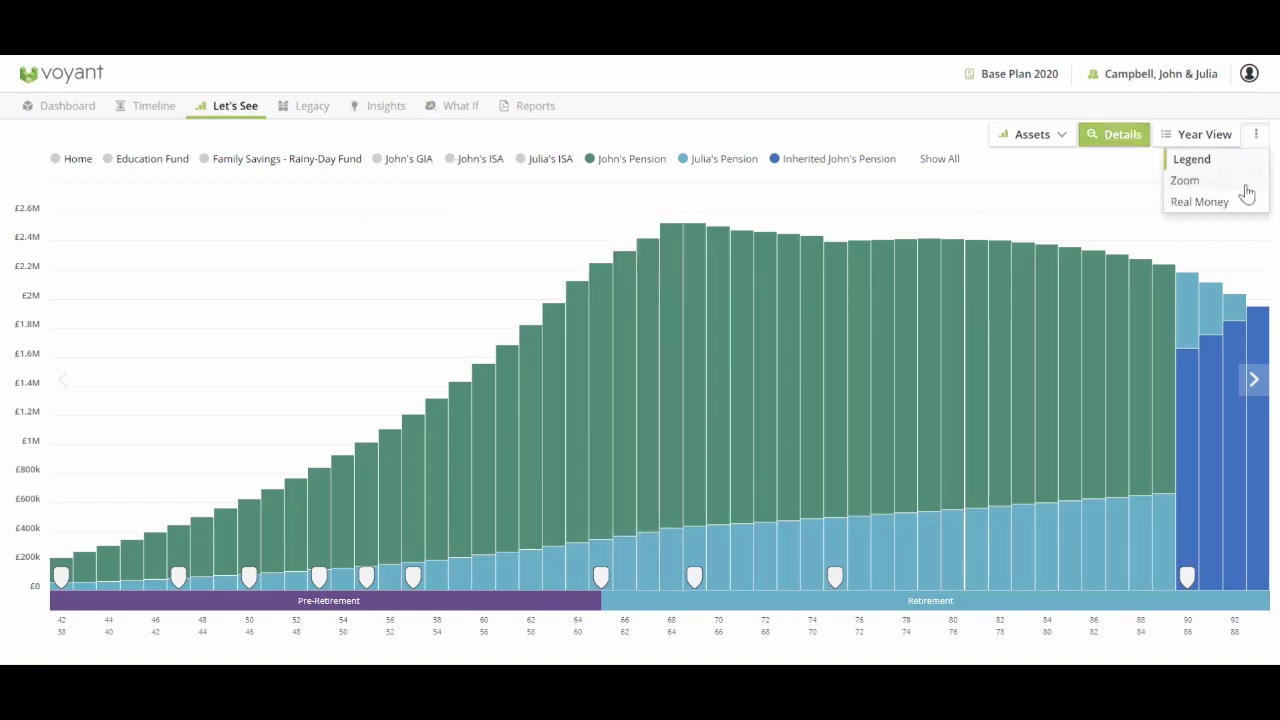
pyautogui.click(1247, 190)
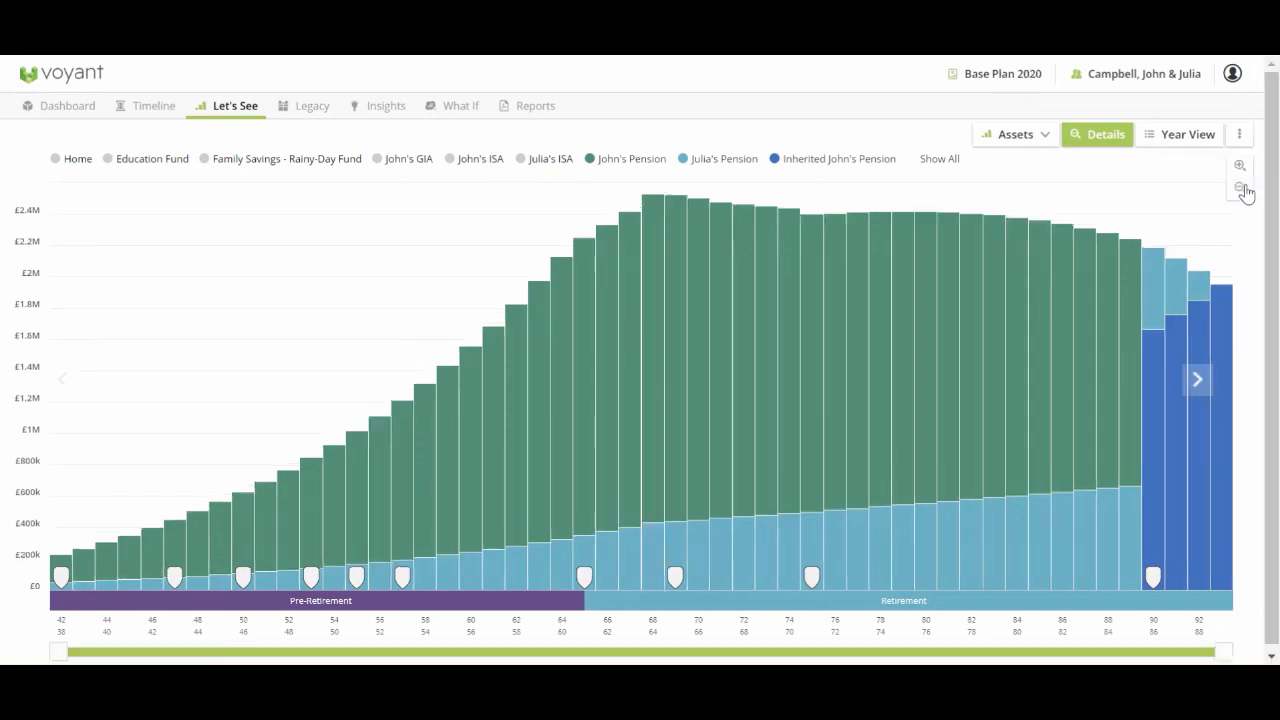
pyautogui.click(1240, 190)
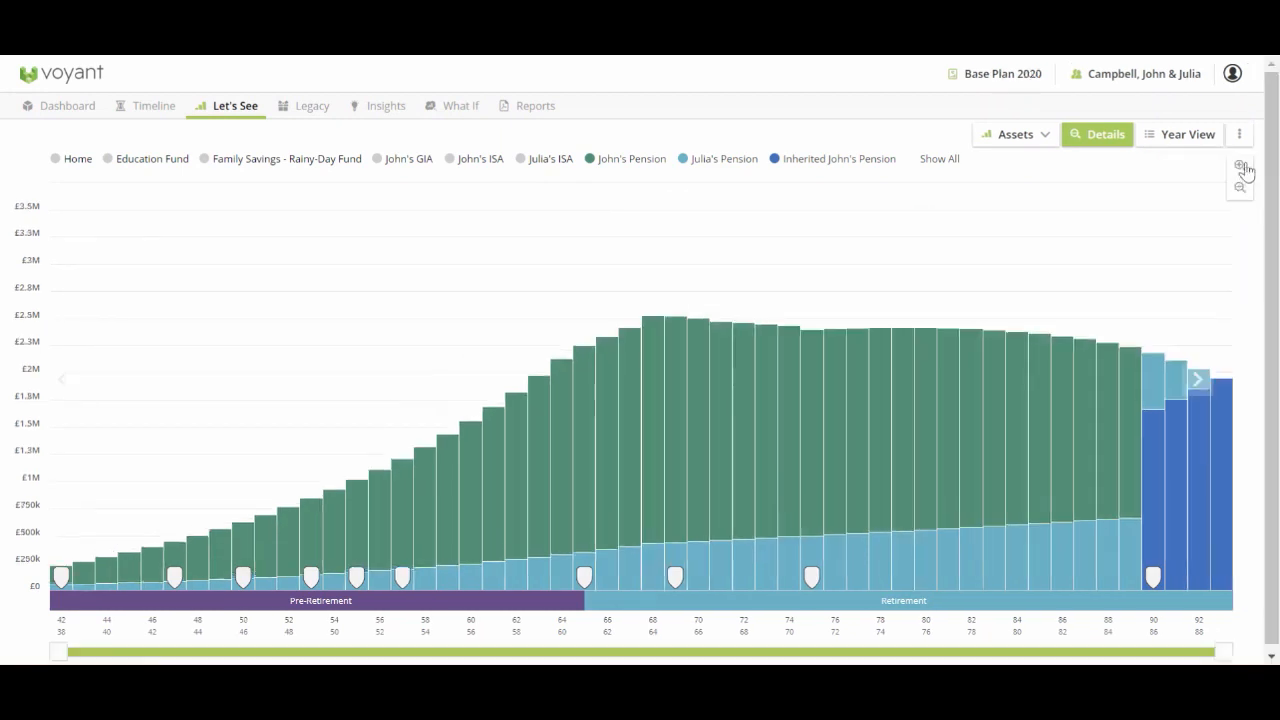
pyautogui.click(1242, 168)
pyautogui.click(1240, 188)
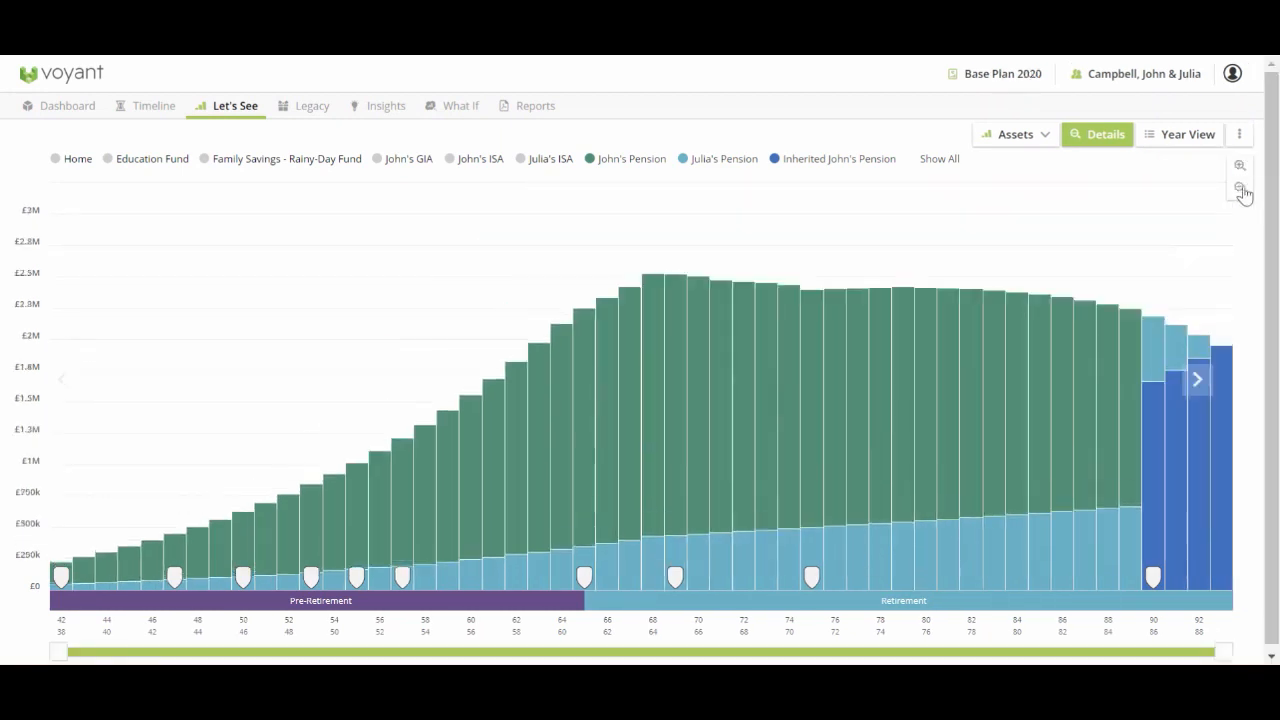
pyautogui.click(1240, 166)
# Shorten the chart's year range to end in about 2055 and extend it back to the full plan
pyautogui.moveTo(1227, 659); pyautogui.dragTo(818, 661)
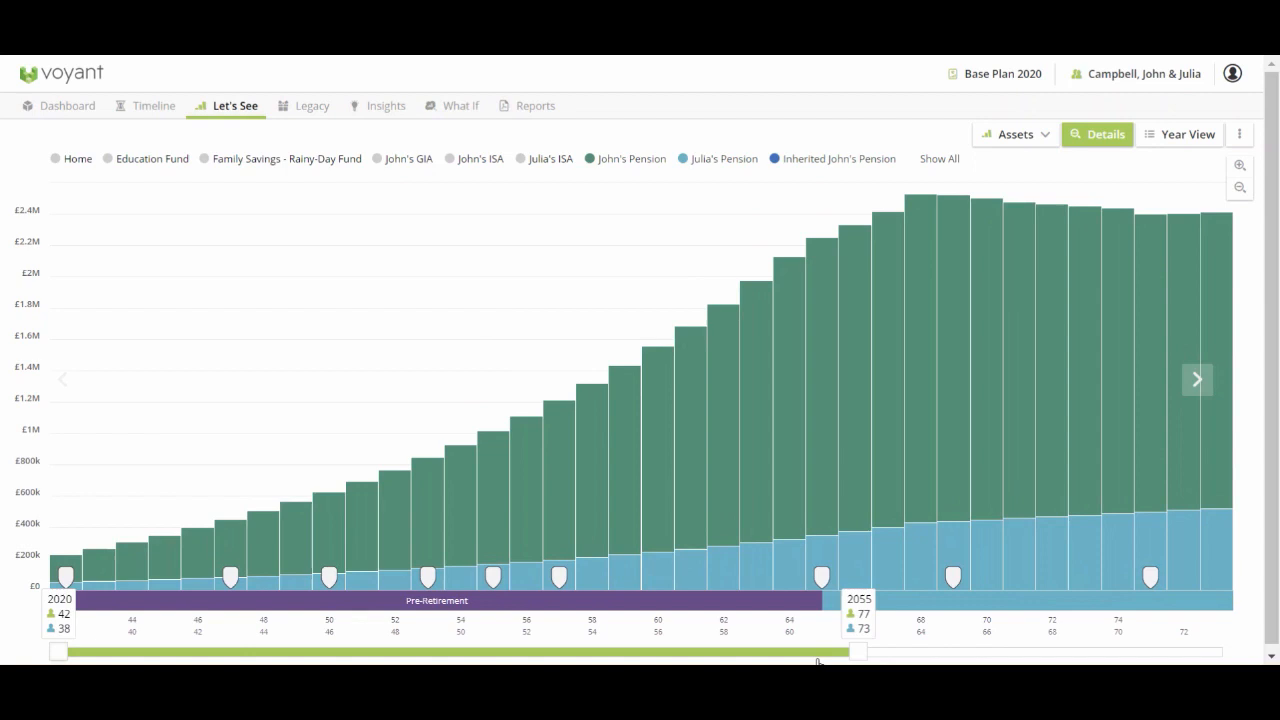
pyautogui.moveTo(818, 661); pyautogui.dragTo(1185, 655)
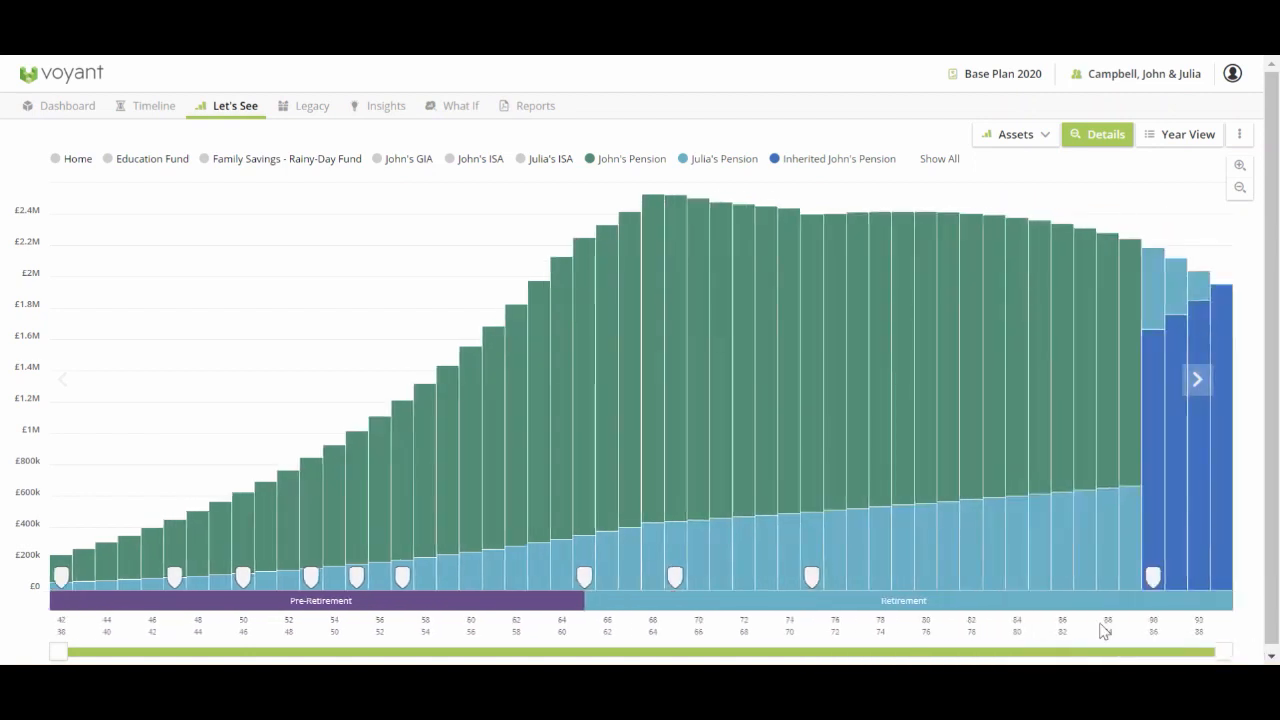
# Focus the pension chart on the Pre-Retirement stage and the Retirement stage, checking the pension values in each stage's final year
pyautogui.click(433, 603)
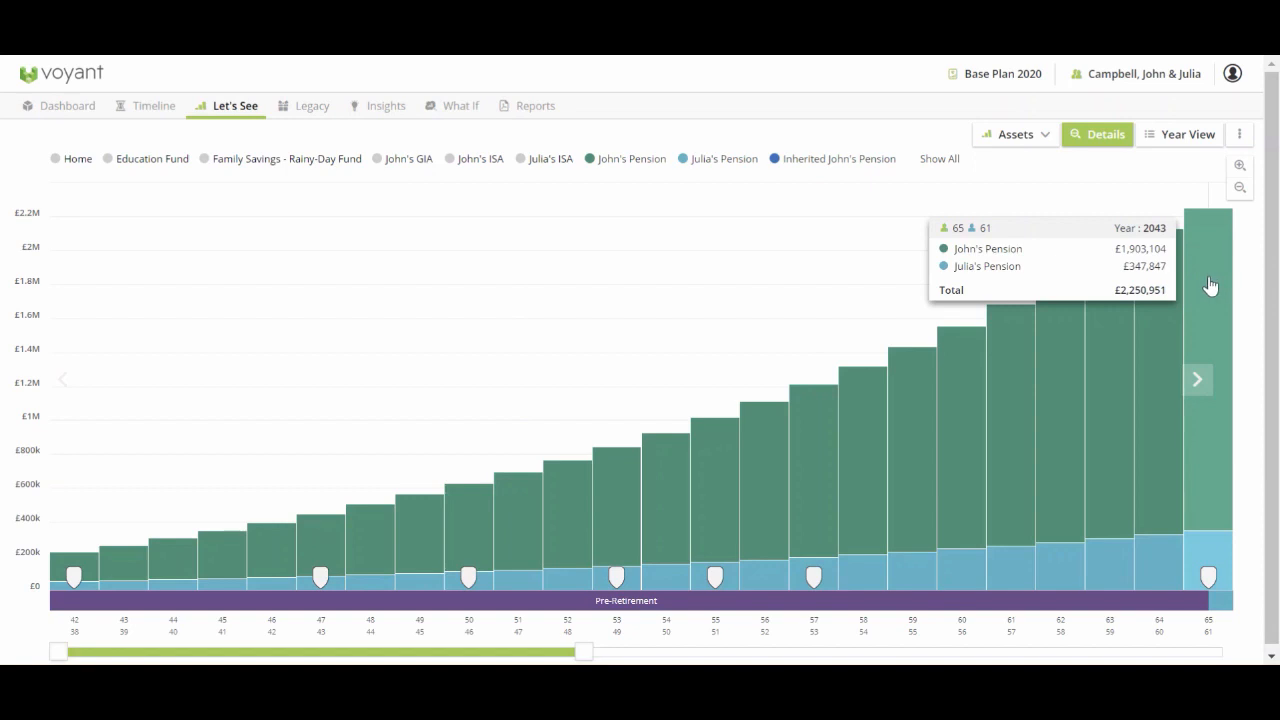
pyautogui.click(1226, 604)
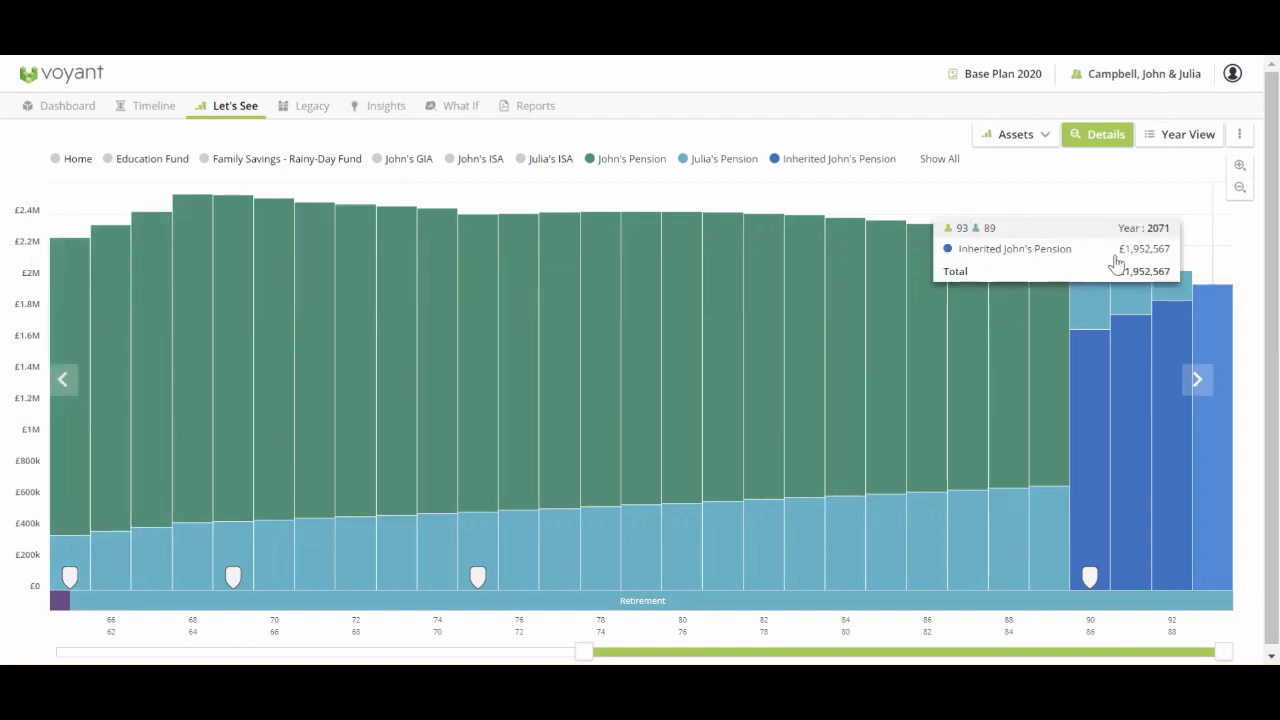
# Review the Planned Legacy scenario, including the total estate transfer, tax and distributions outside the estate
pyautogui.click(302, 116)
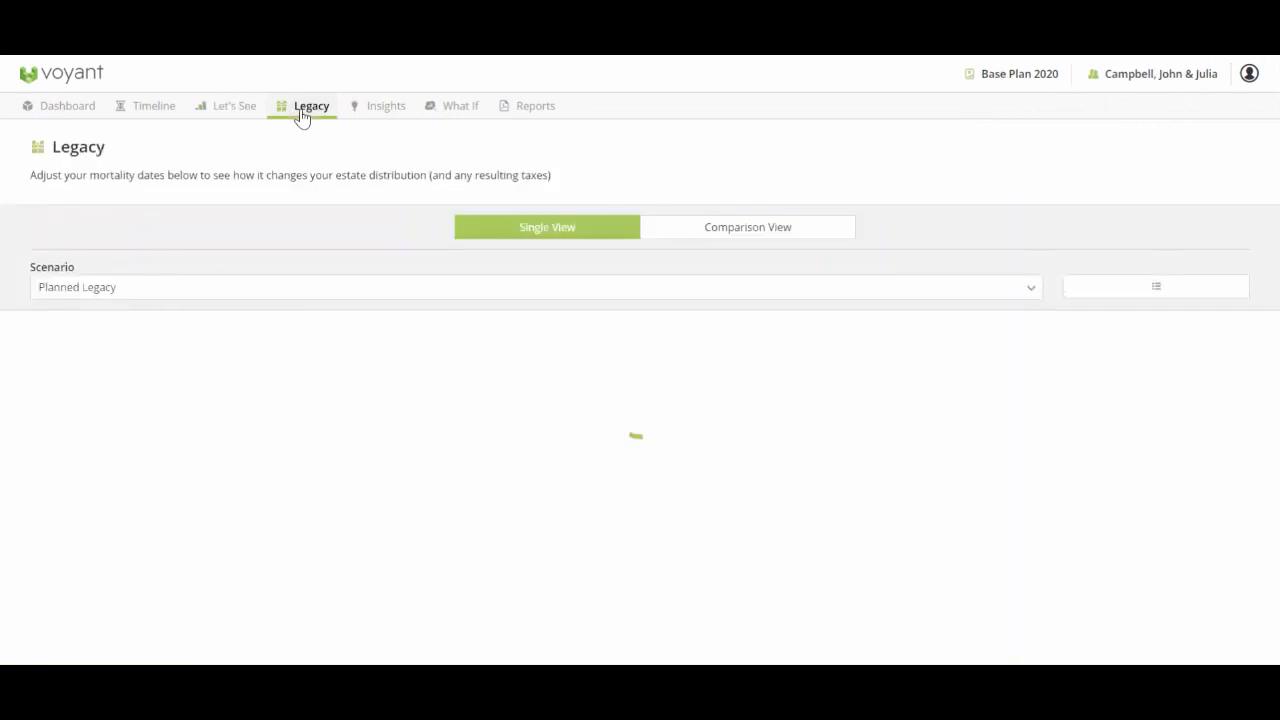
pyautogui.scroll(-3, 506, 515)
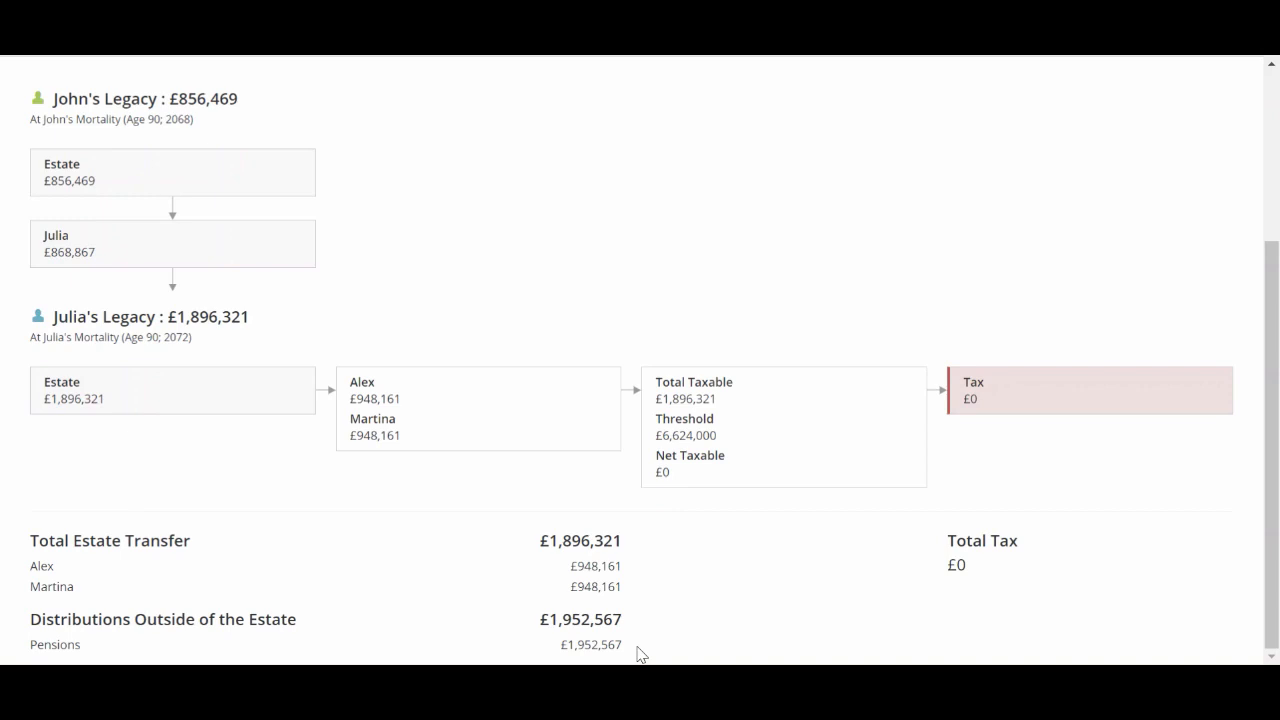
pyautogui.scroll(3, 641, 655)
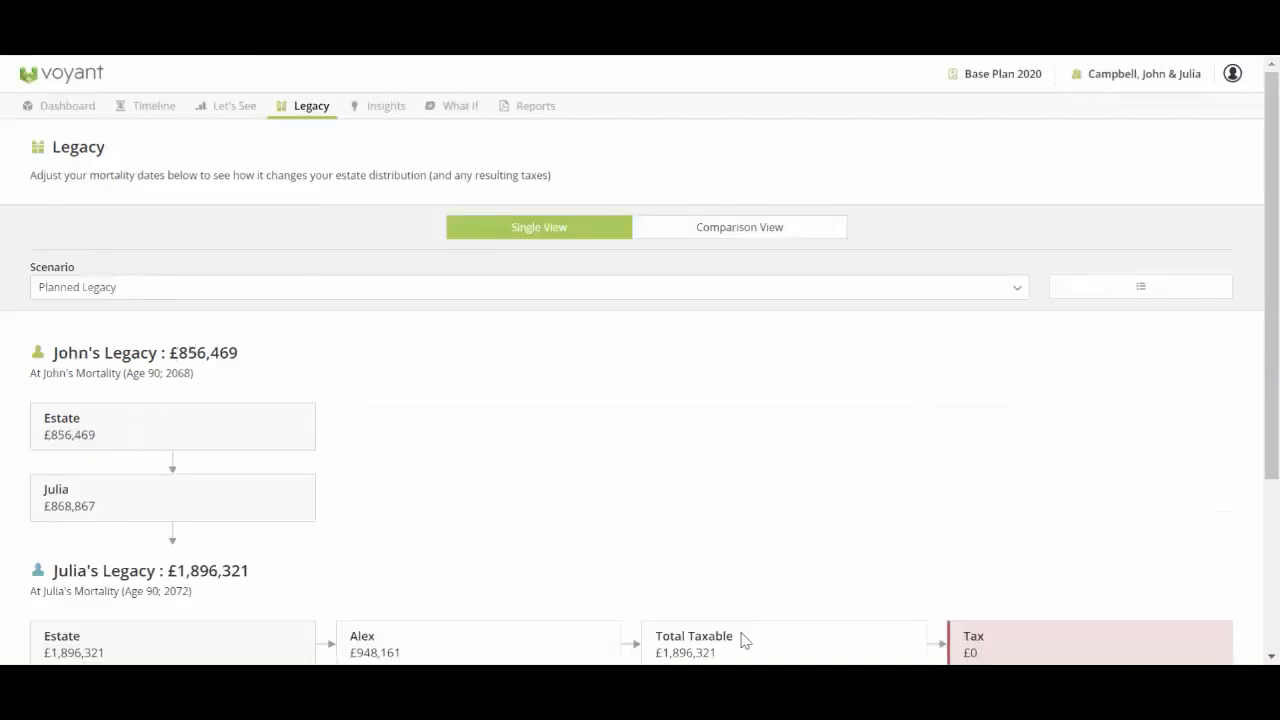
# Reopen the single chart view on Cash Flow and toggle the income details off and back on
pyautogui.click(214, 106)
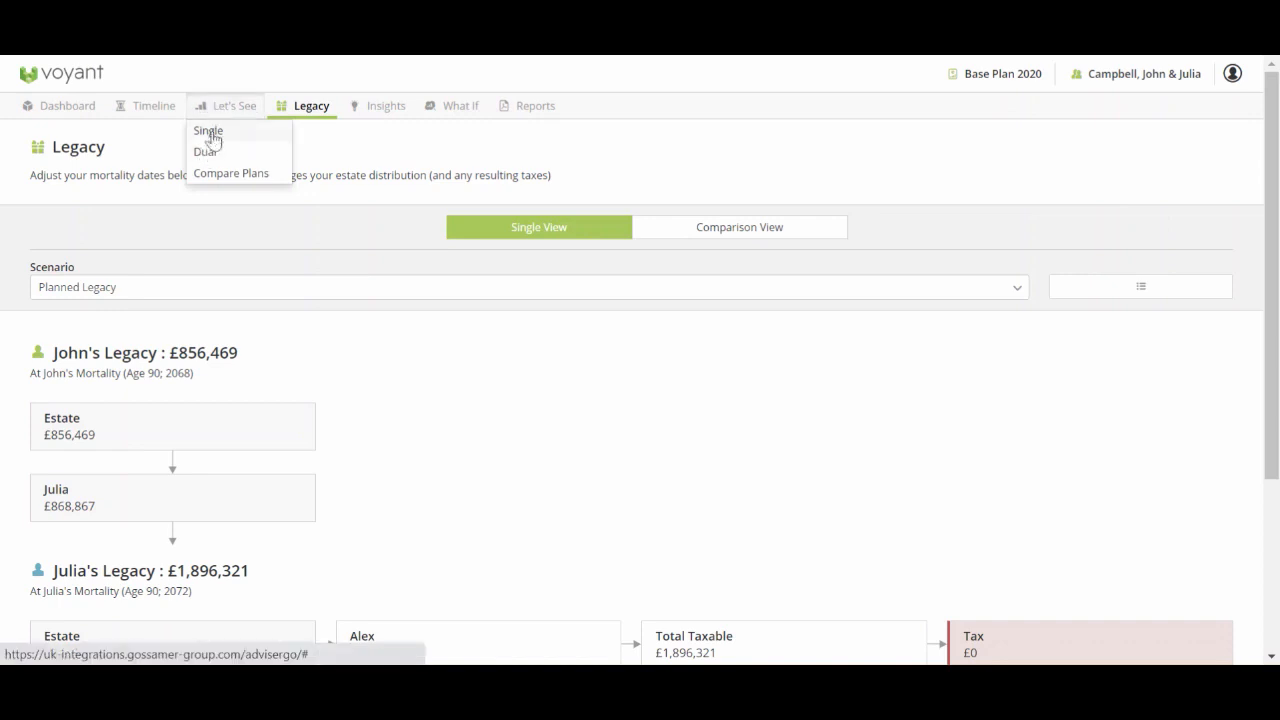
pyautogui.click(208, 131)
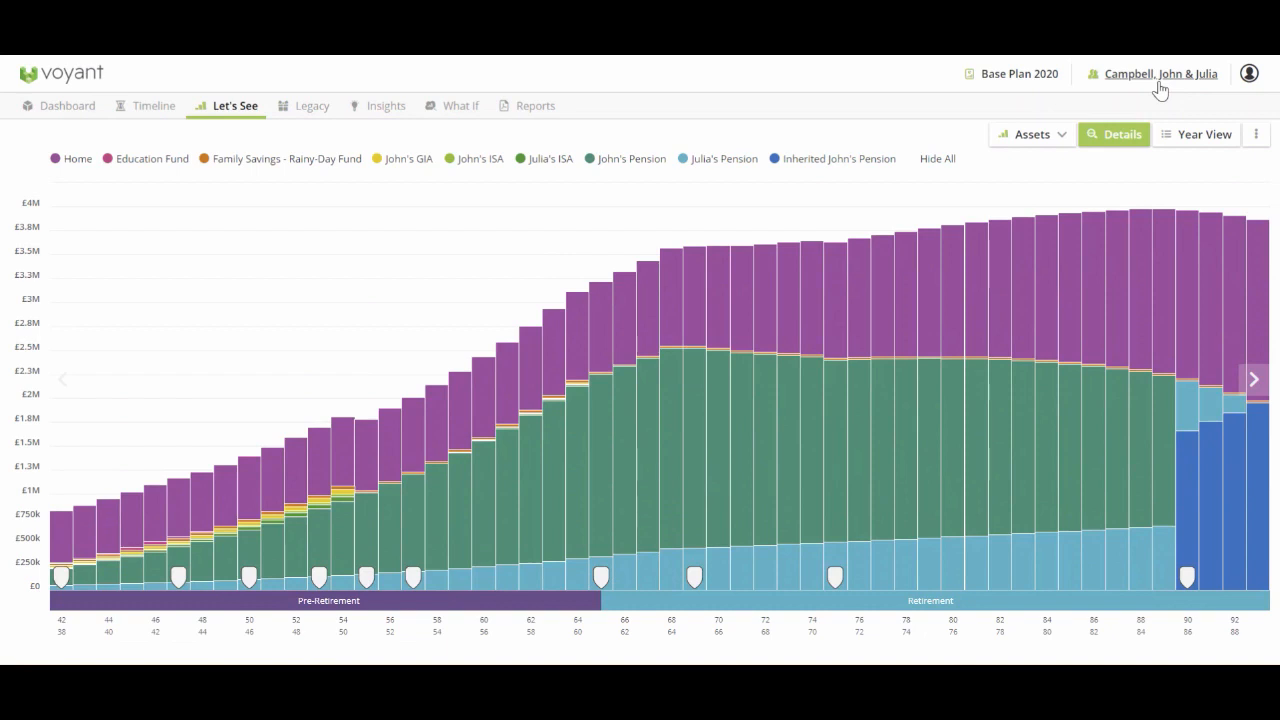
pyautogui.click(1048, 140)
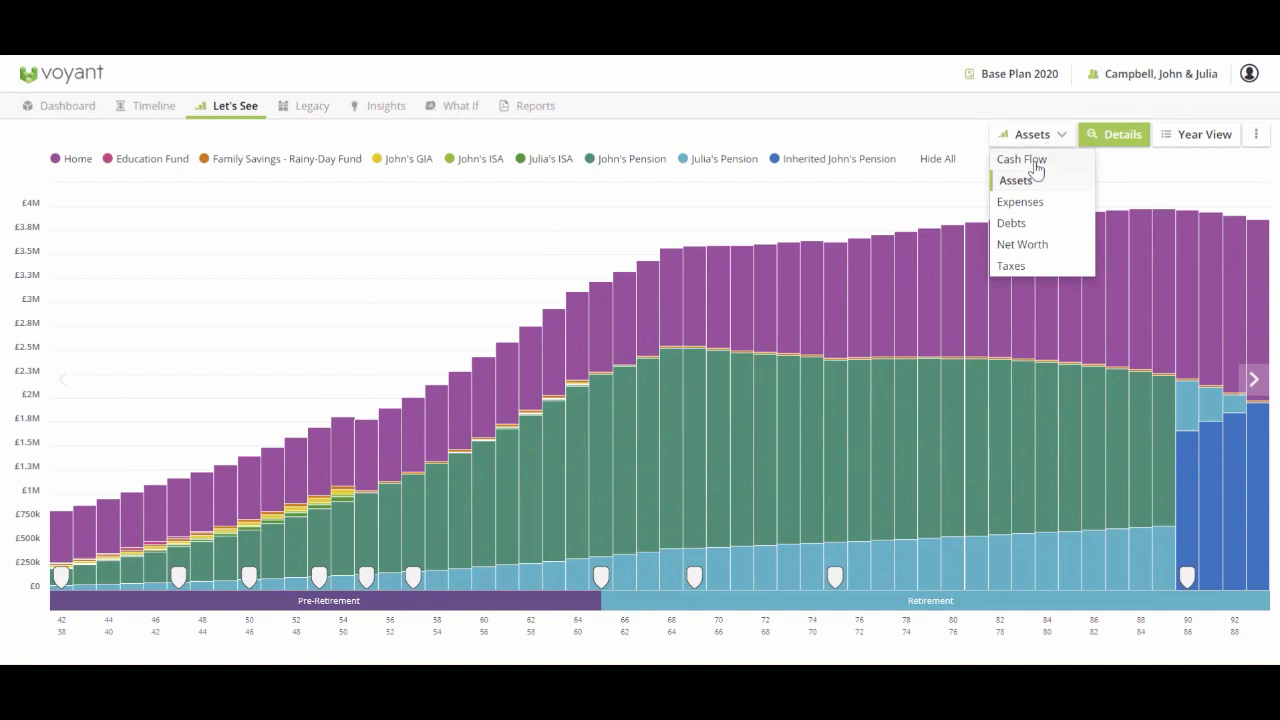
pyautogui.click(1037, 165)
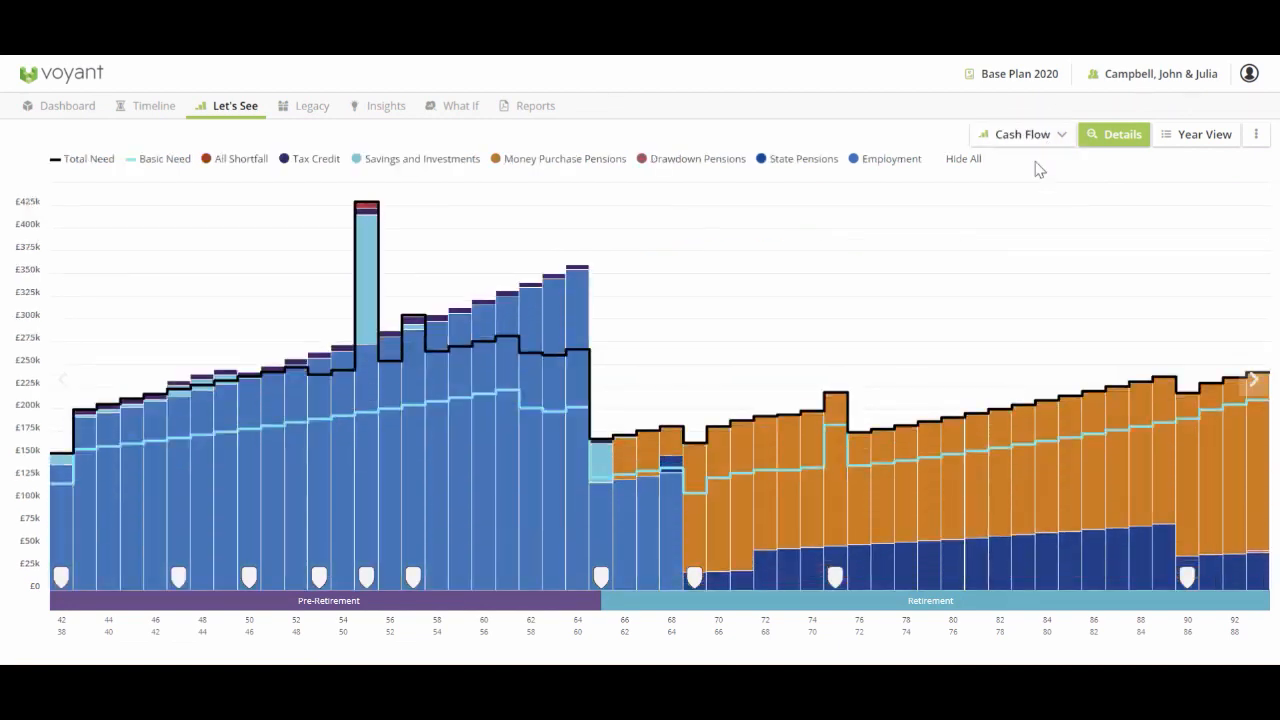
pyautogui.click(1096, 145)
pyautogui.click(1096, 145)
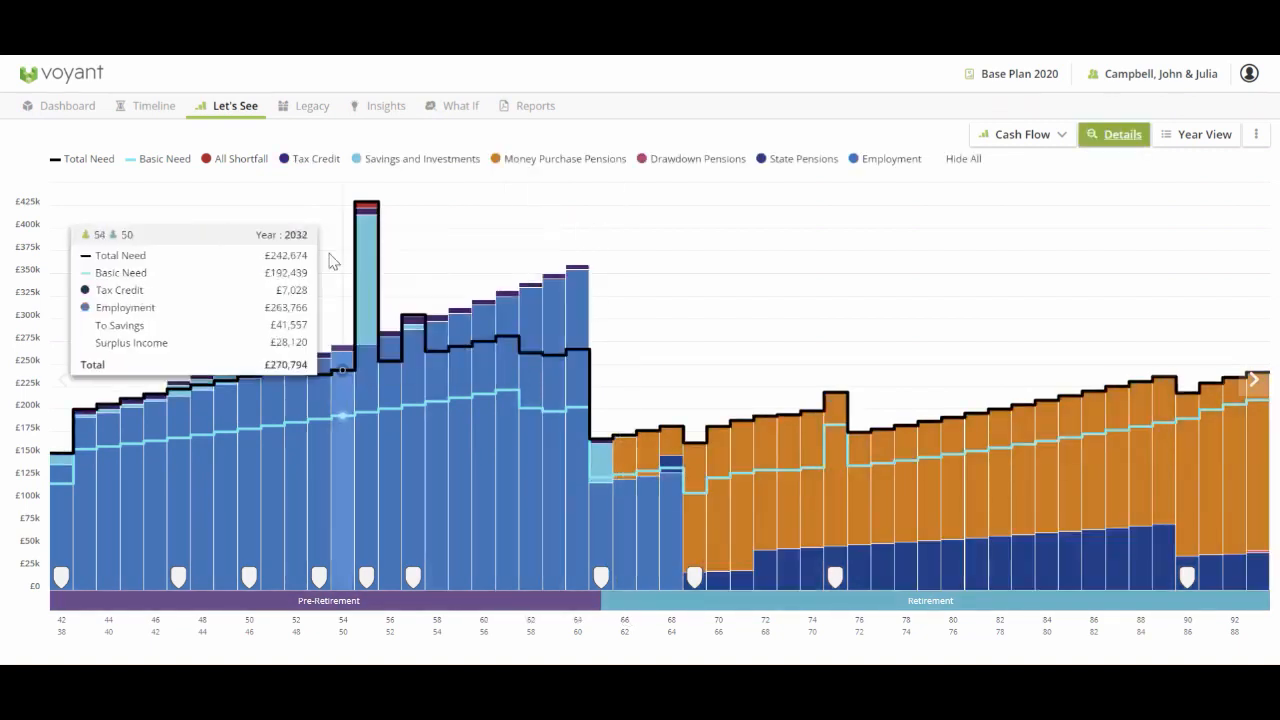
# Look over the plan's timeline, goals and events, and return to the dashboard to check the chart's display options
pyautogui.click(150, 105)
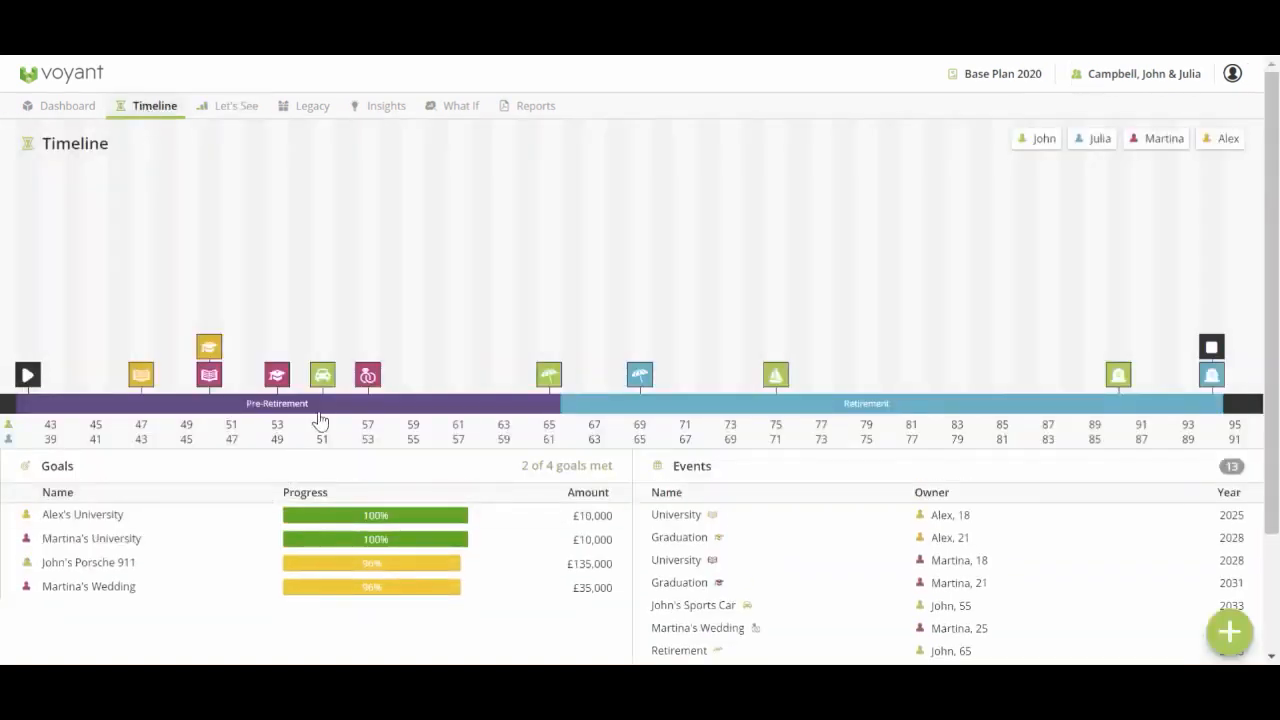
pyautogui.click(73, 106)
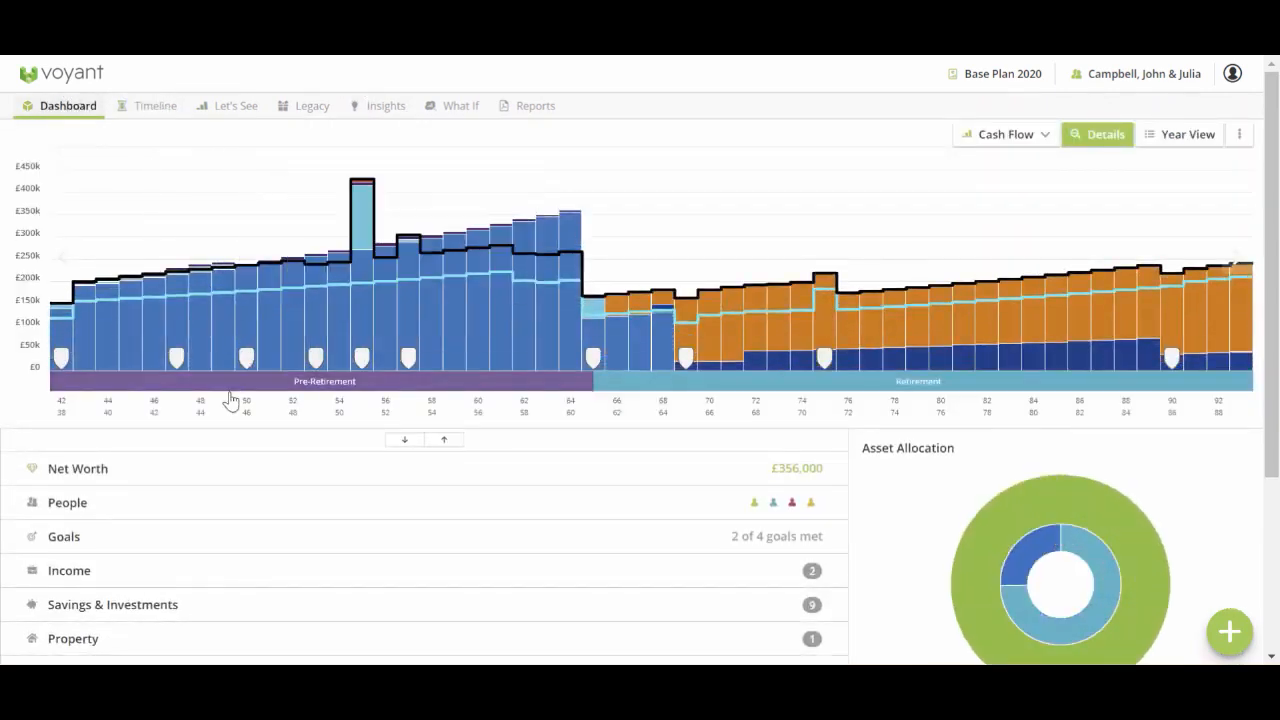
pyautogui.click(1237, 137)
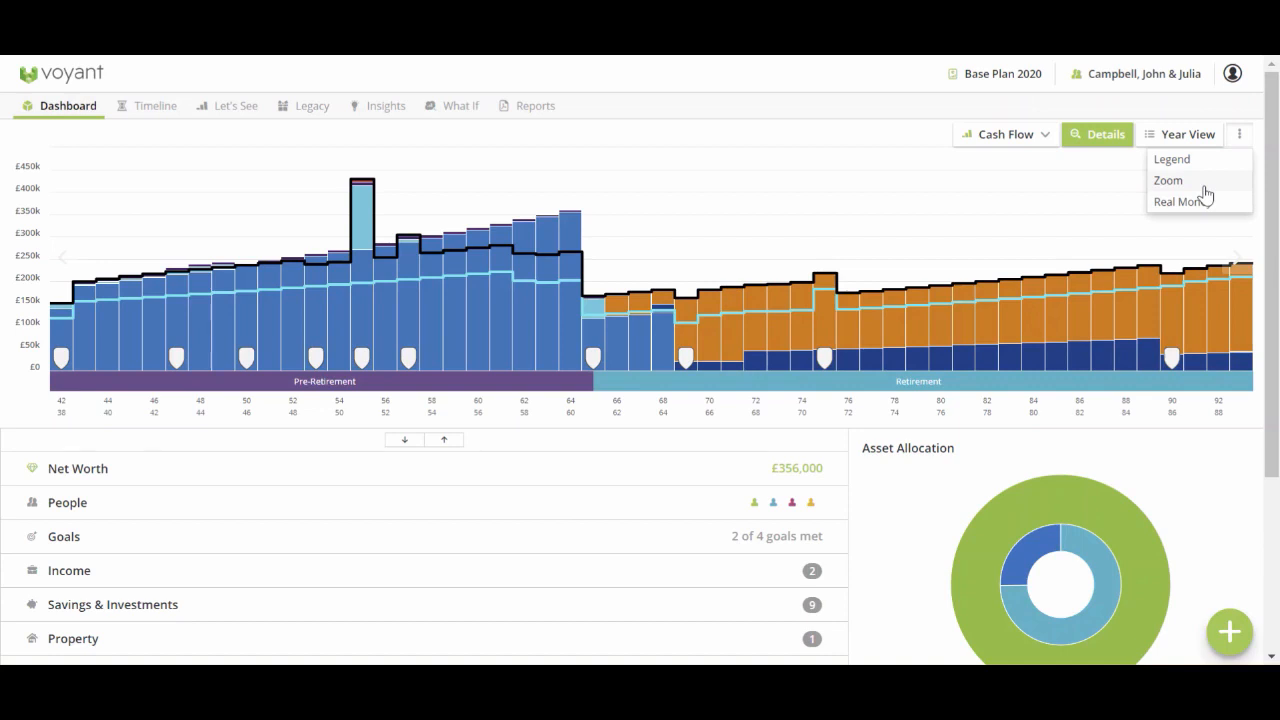
# Switch the dashboard chart to Expenses, flip to the Assets chart and return to Expenses
pyautogui.click(1040, 138)
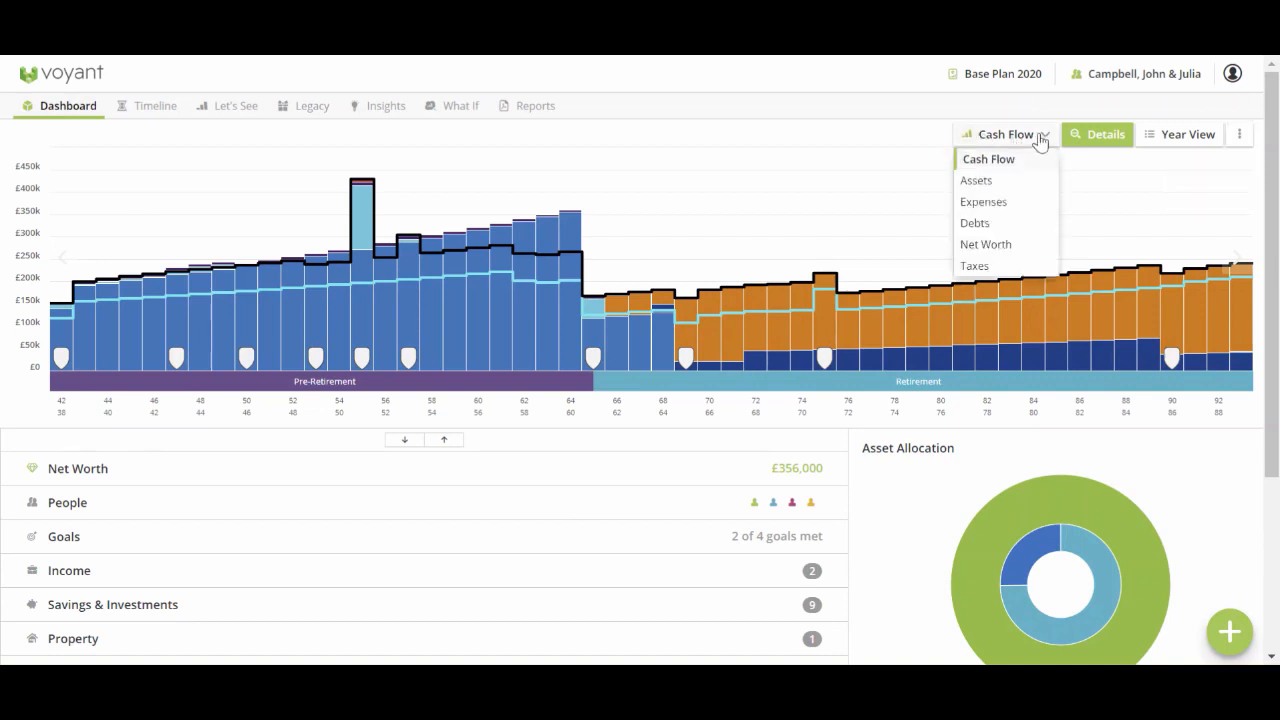
pyautogui.click(1024, 206)
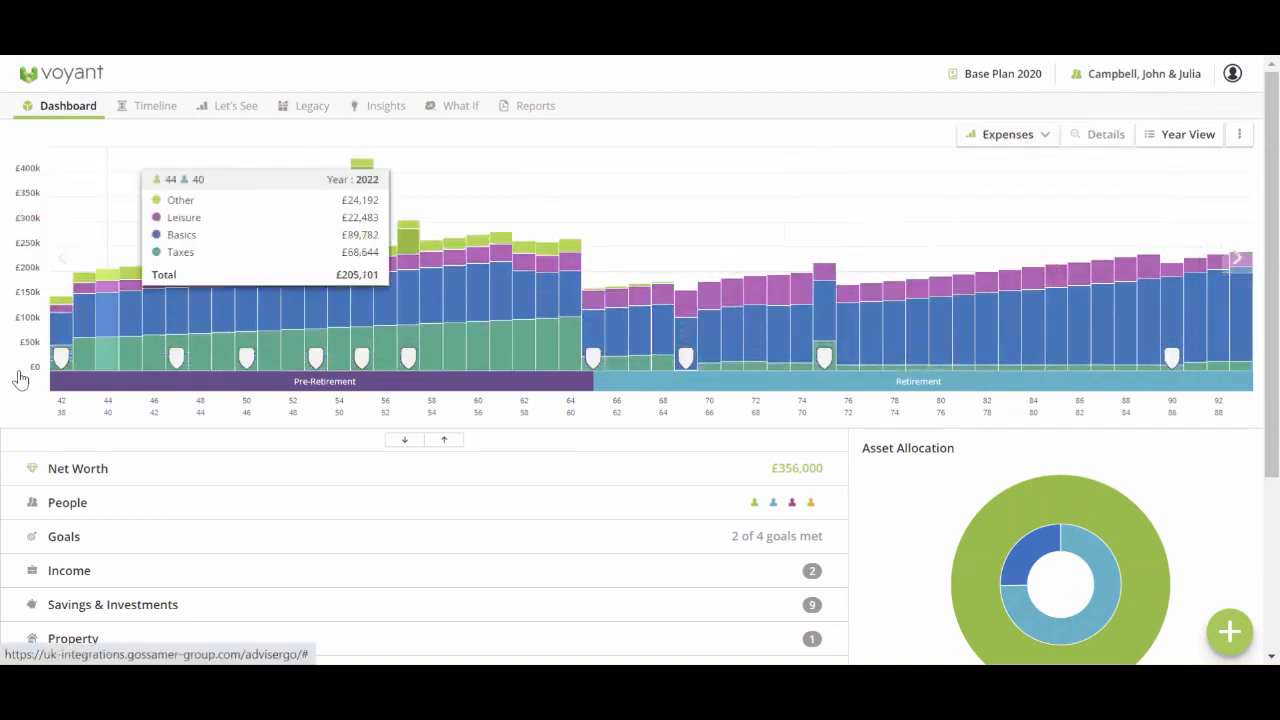
pyautogui.click(64, 259)
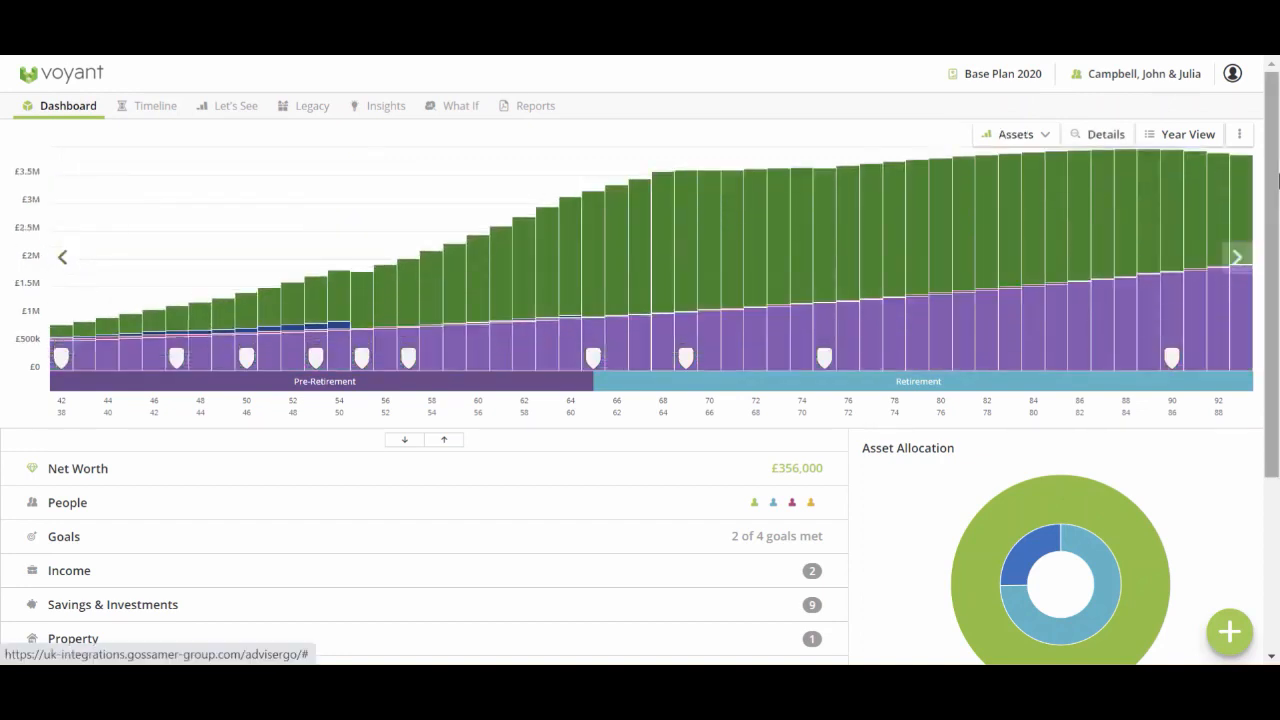
pyautogui.click(1238, 257)
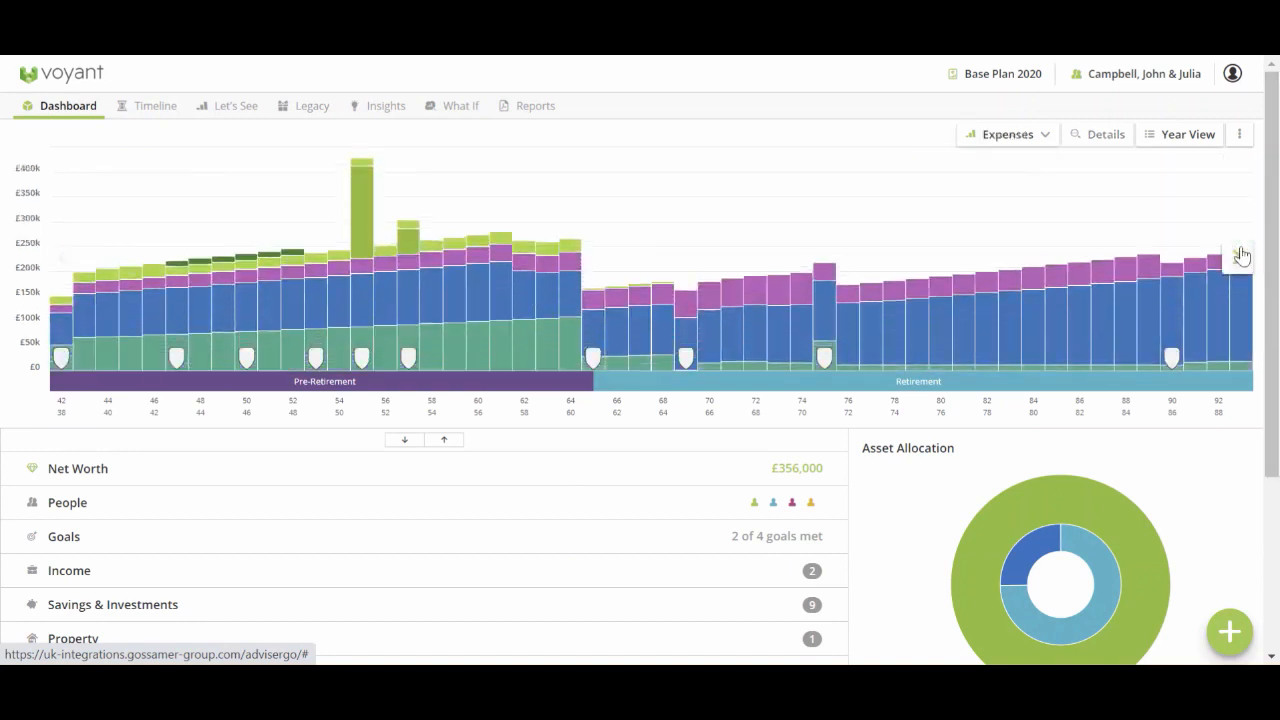
# View the Expenses chart in Single view, pair it with Assets in Dual view, and return to Single view
pyautogui.click(229, 108)
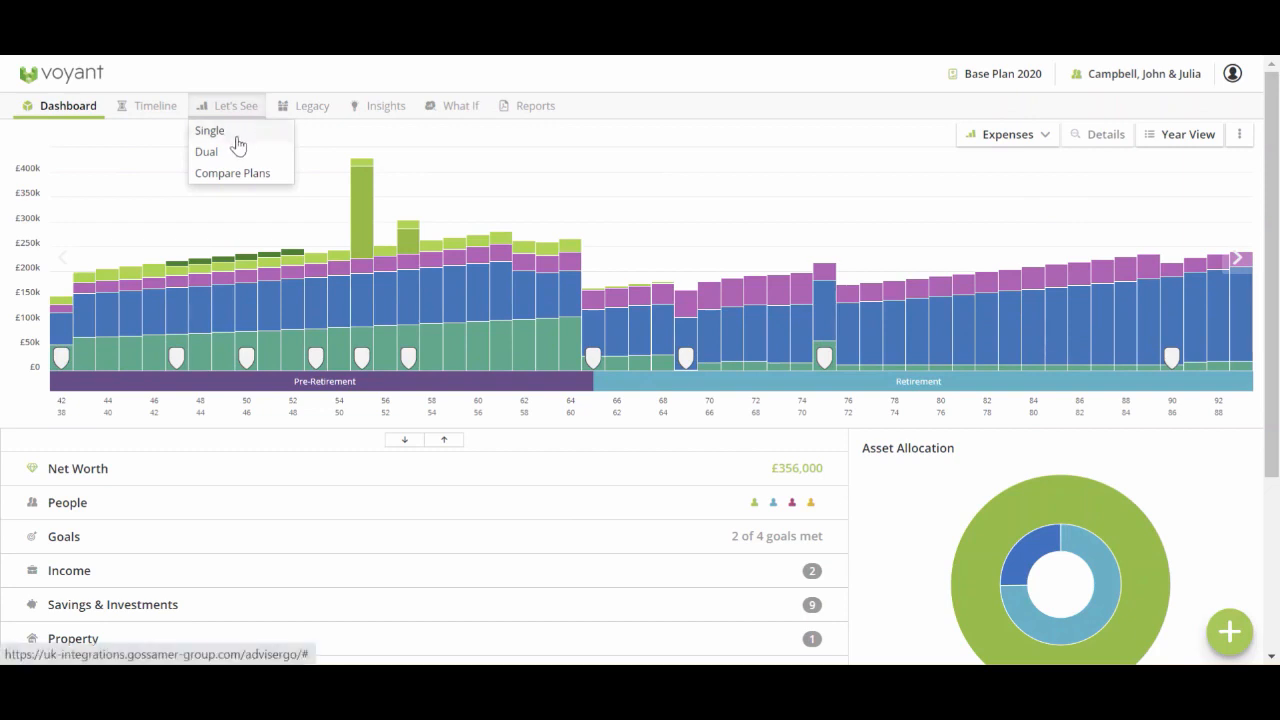
pyautogui.click(237, 145)
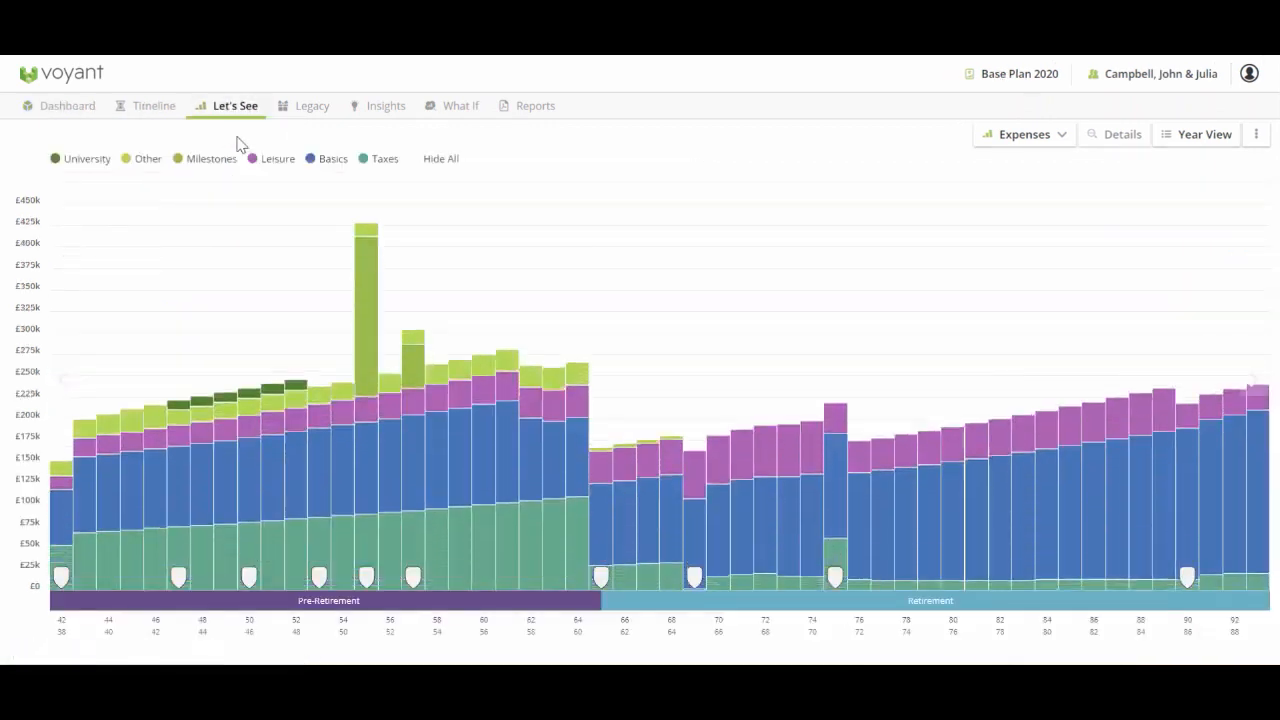
pyautogui.moveTo(247, 110)
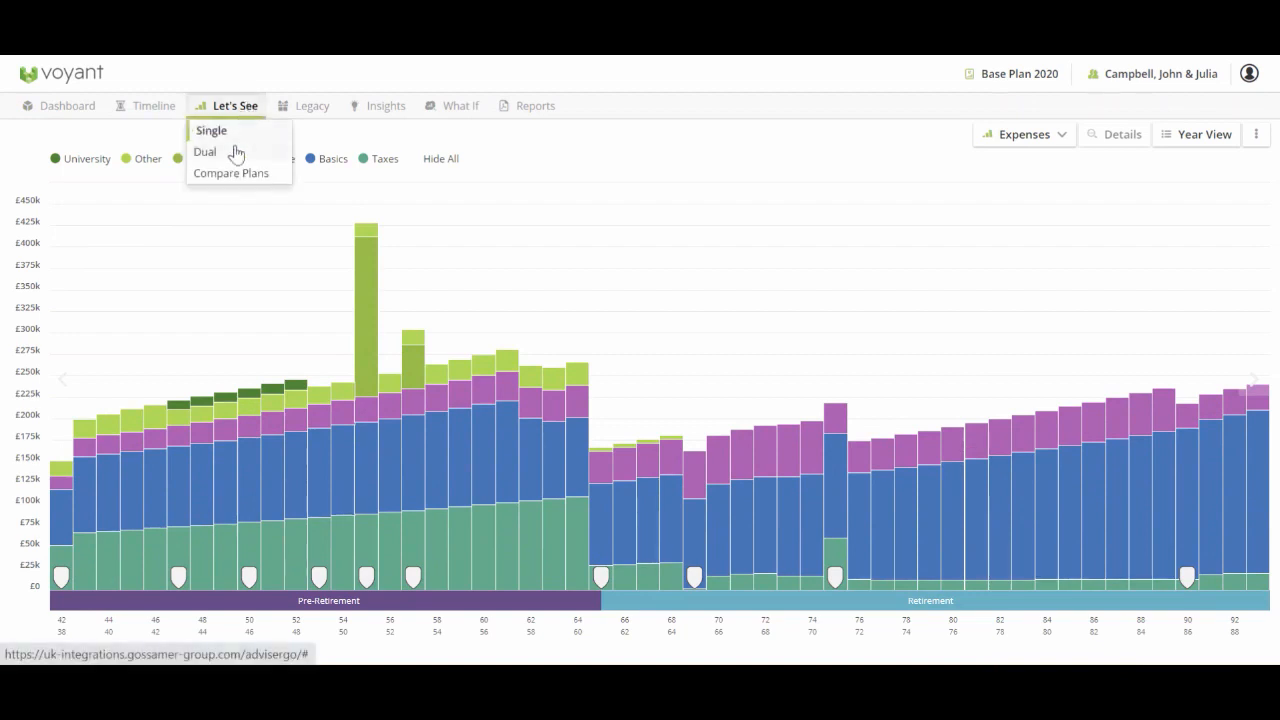
pyautogui.click(240, 150)
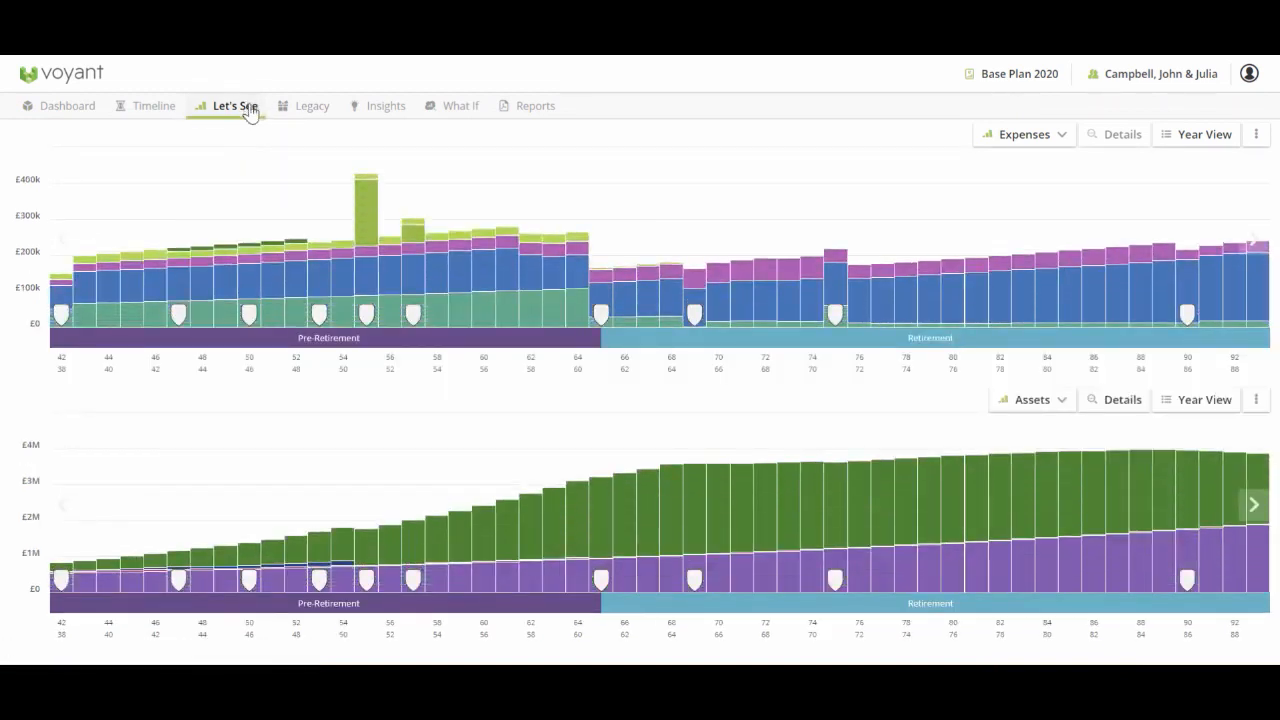
pyautogui.moveTo(250, 110)
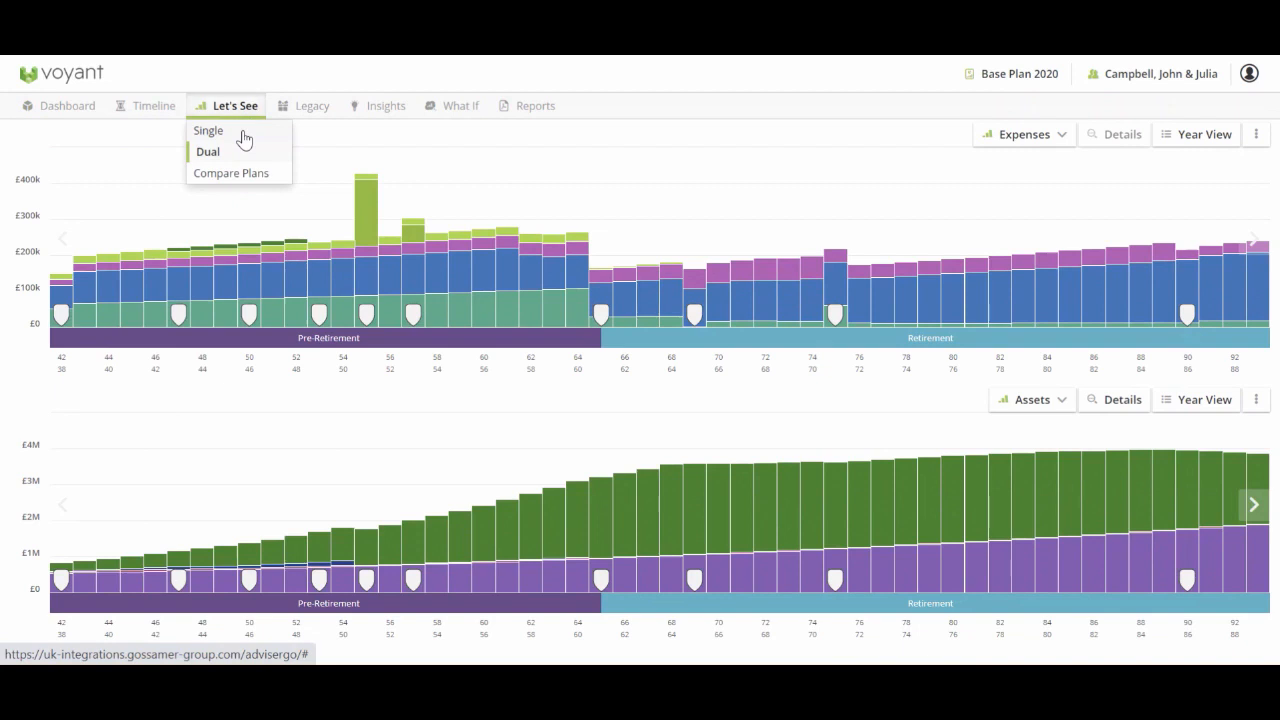
pyautogui.click(243, 132)
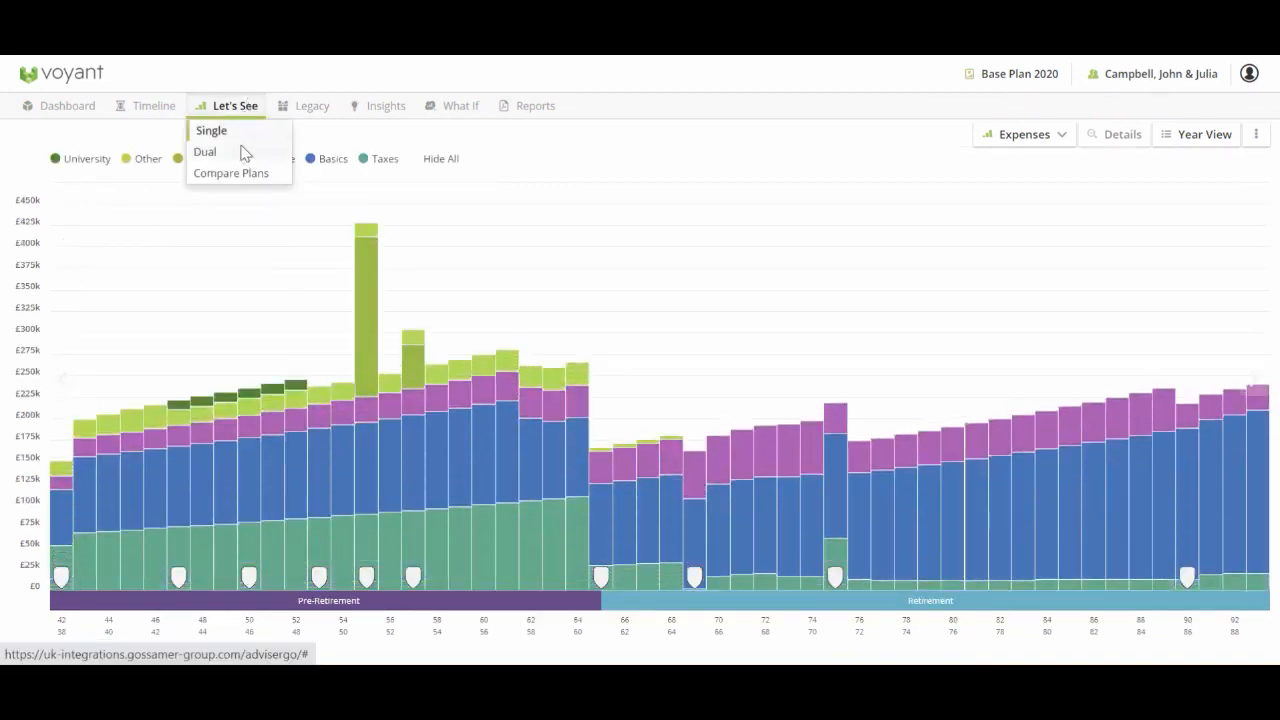
pyautogui.click(245, 152)
pyautogui.click(237, 171)
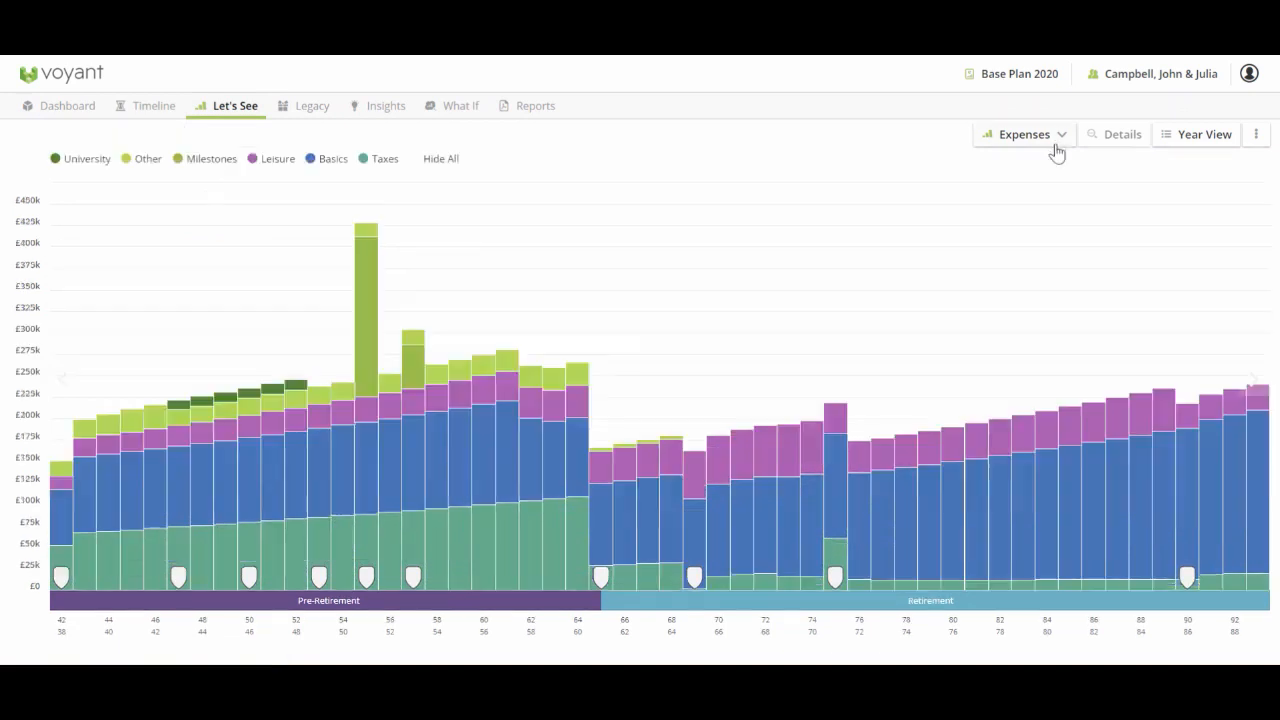
# Switch the single chart from Expenses to Cash Flow and break the inflows down into details
pyautogui.click(1050, 142)
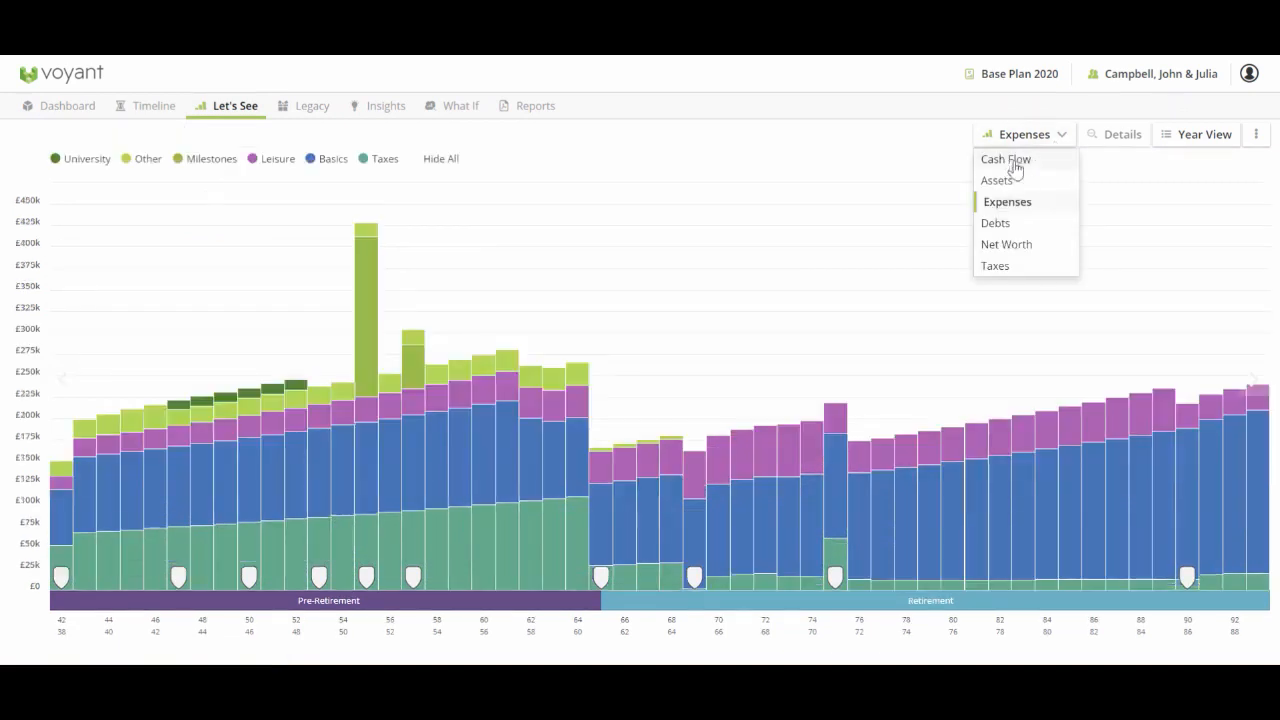
pyautogui.click(1014, 164)
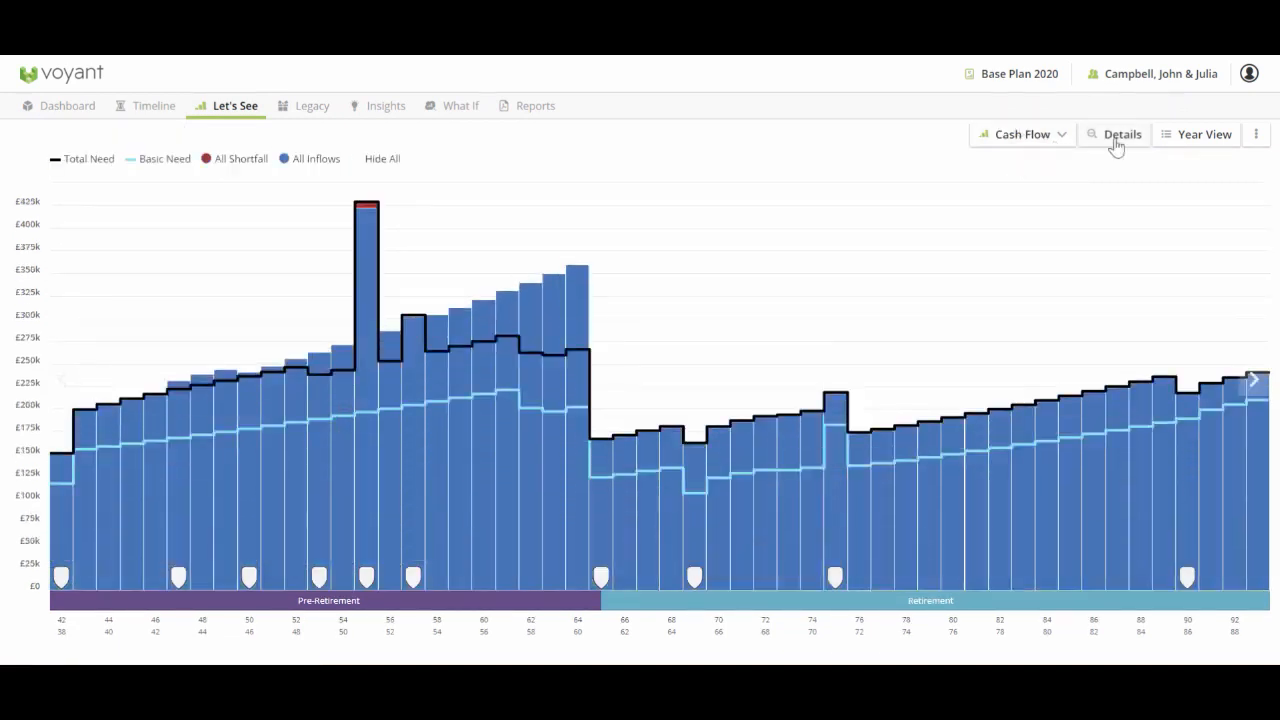
pyautogui.click(1117, 145)
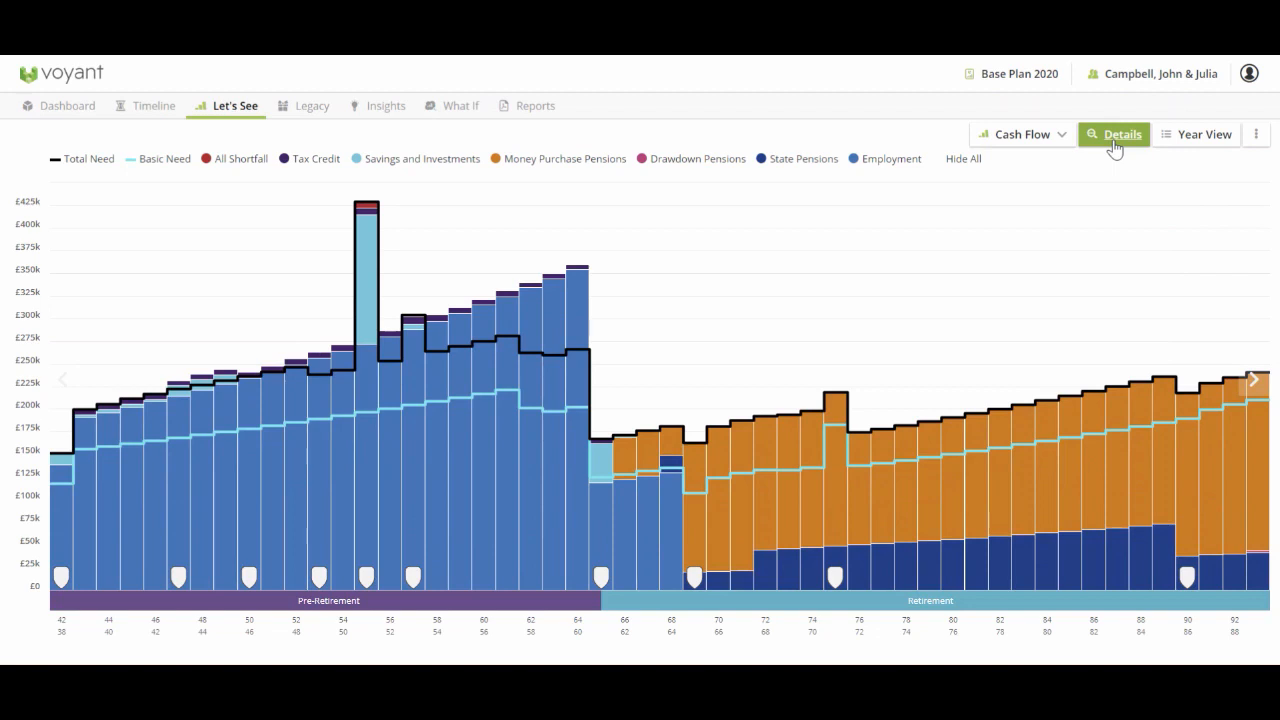
# Look over the year-by-year cash flow figures for 2020, close them and collapse the chart's inflow details
pyautogui.click(1199, 146)
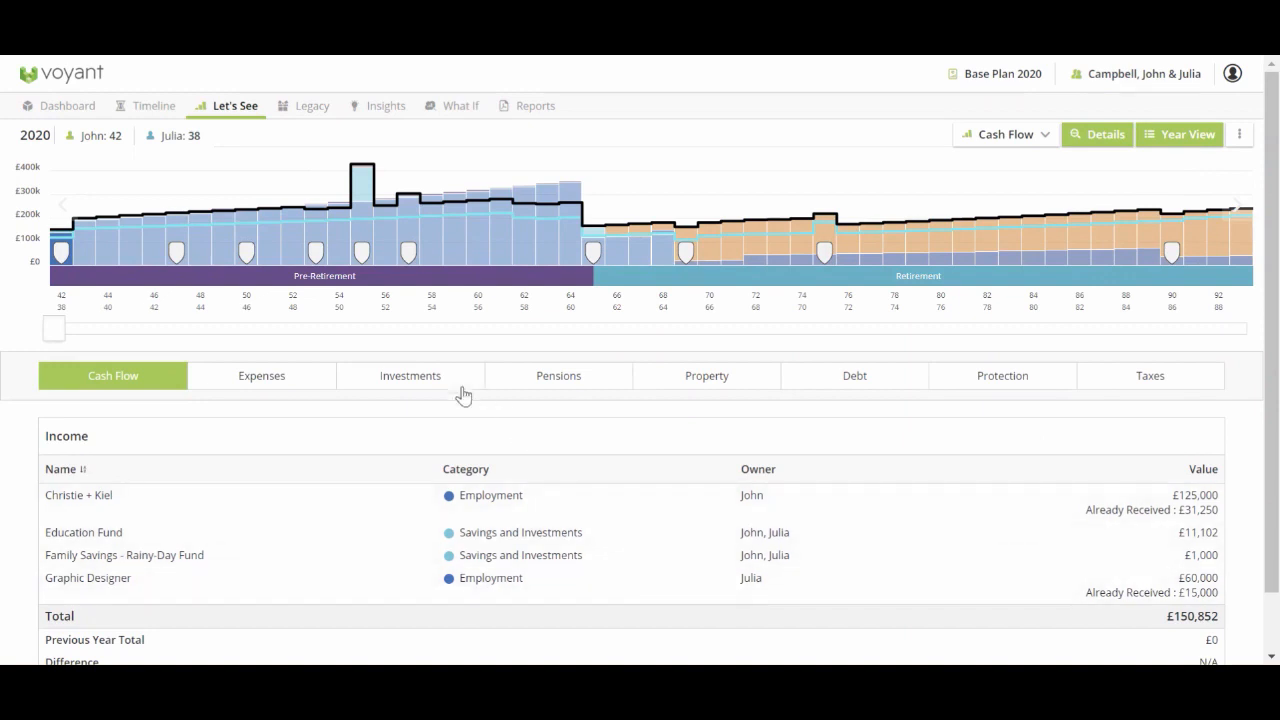
pyautogui.click(461, 388)
pyautogui.click(1167, 141)
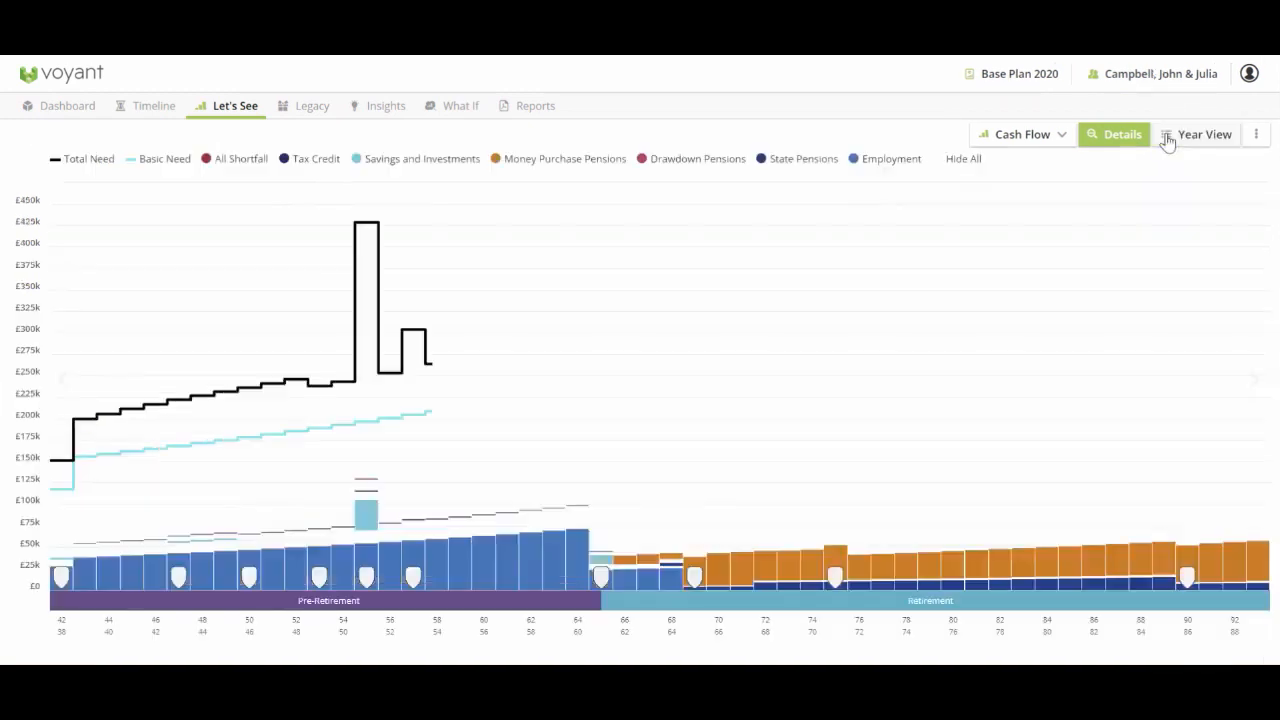
pyautogui.click(1121, 141)
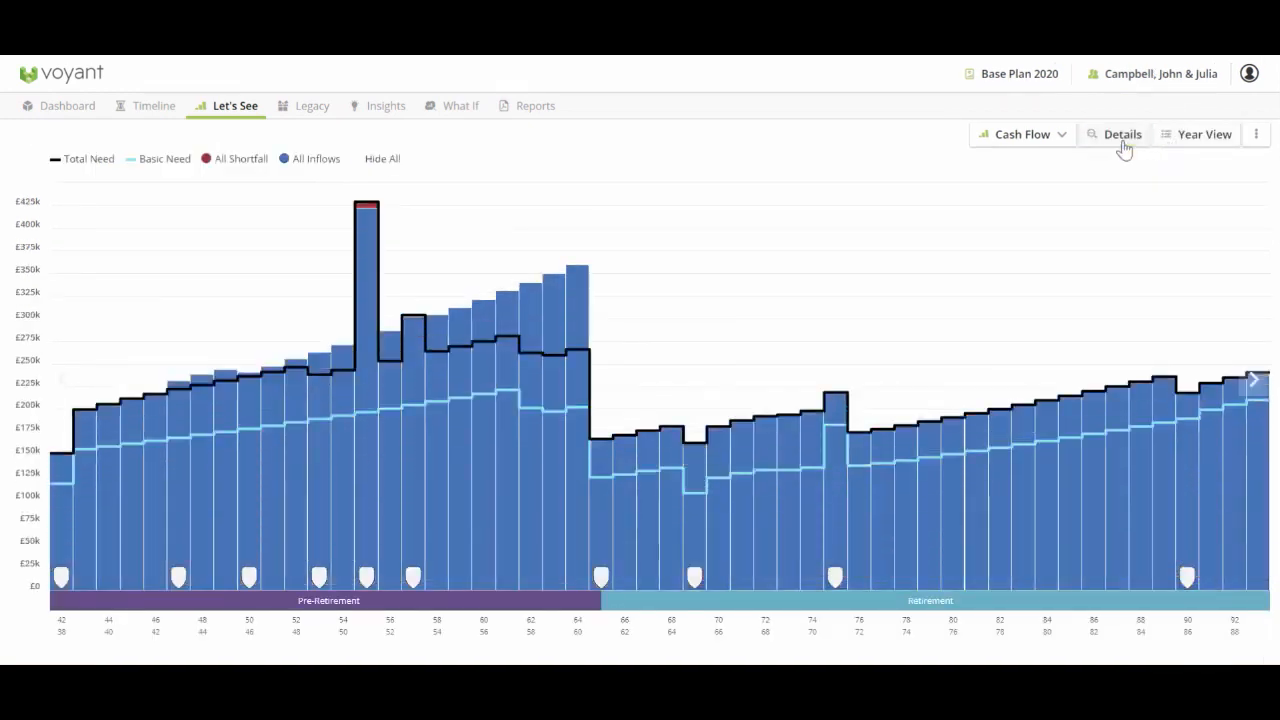
# Display the Cash Flow chart in Real Money and hide its legend
pyautogui.click(1255, 134)
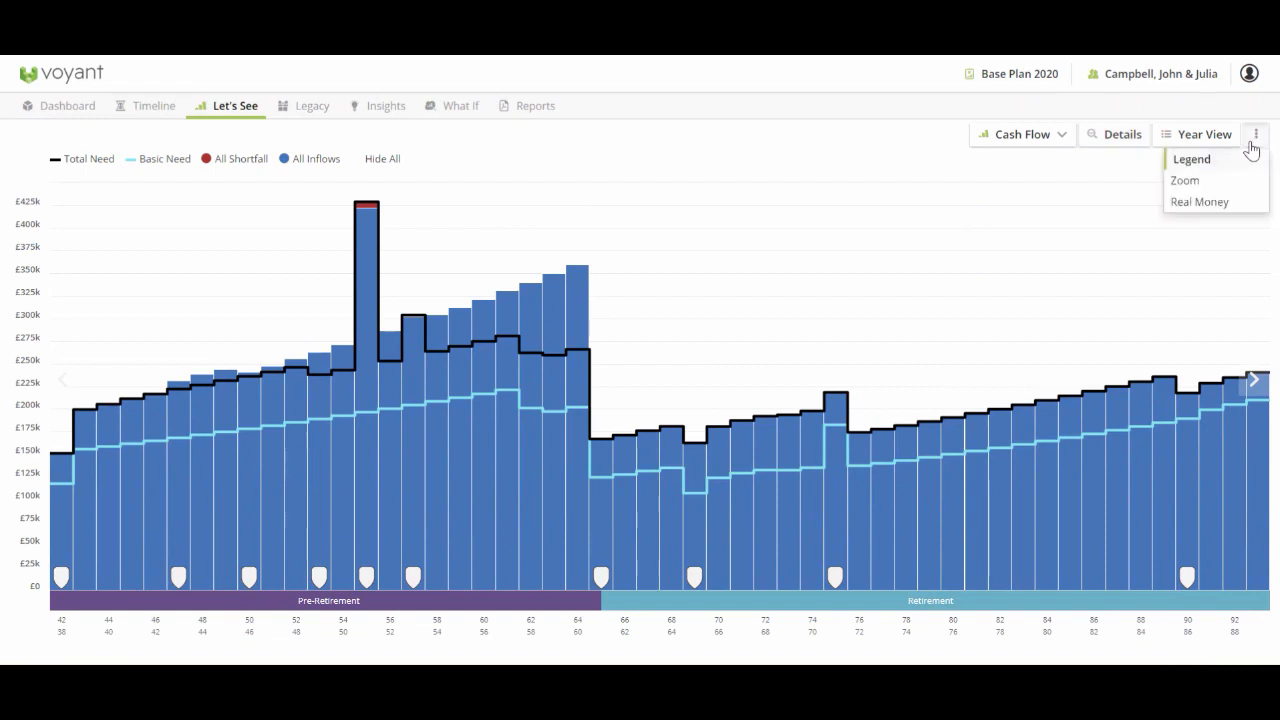
pyautogui.click(1222, 208)
pyautogui.click(1255, 134)
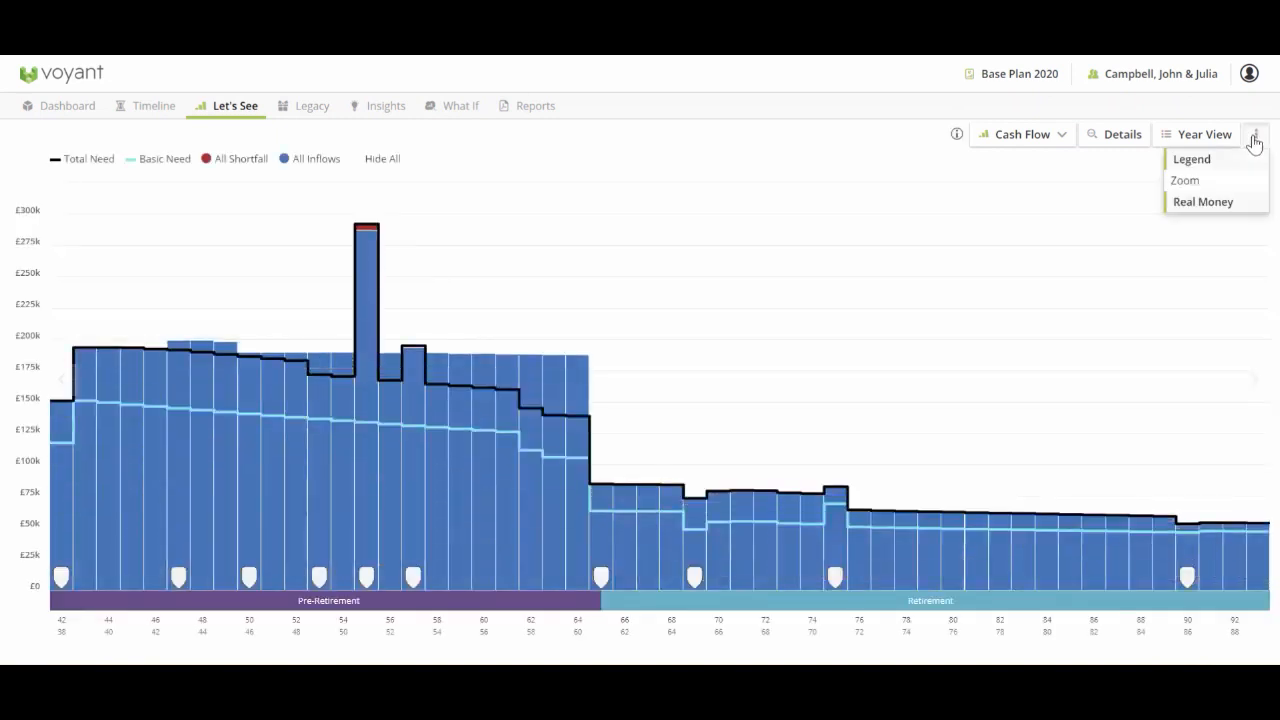
pyautogui.click(1210, 160)
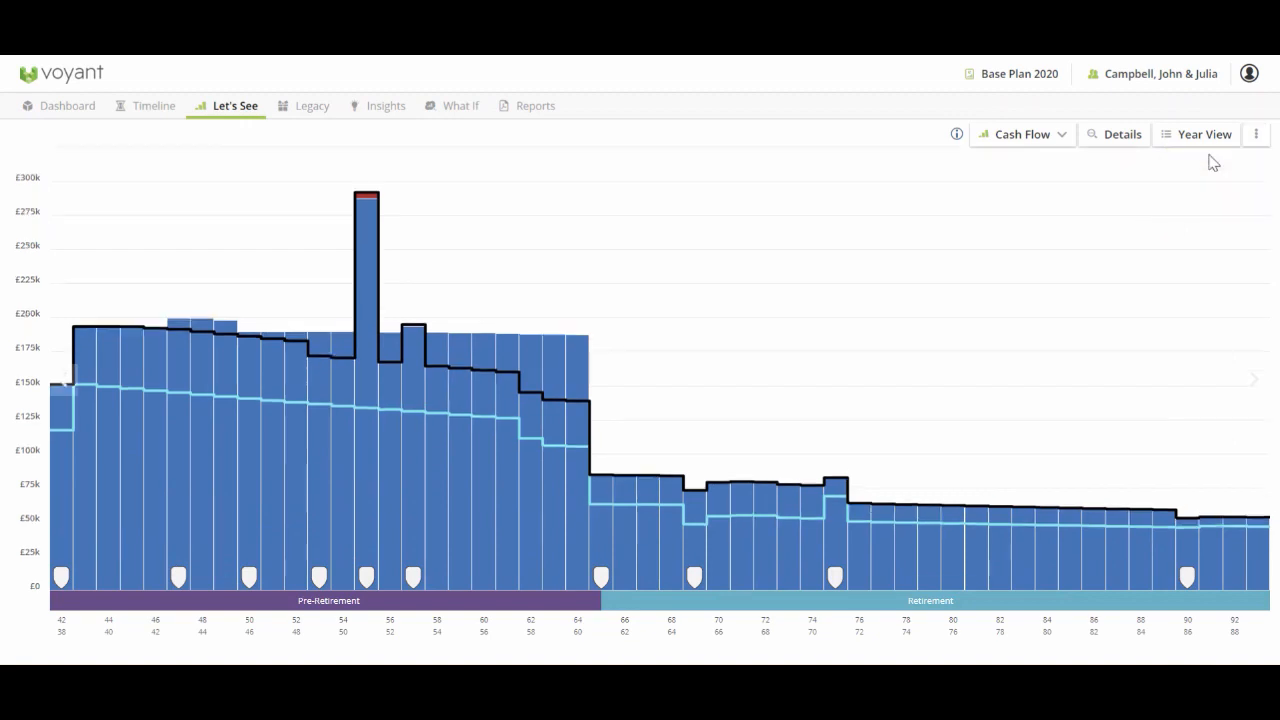
# Show the Cash Flow chart's legend again and turn off Real Money
pyautogui.click(1256, 134)
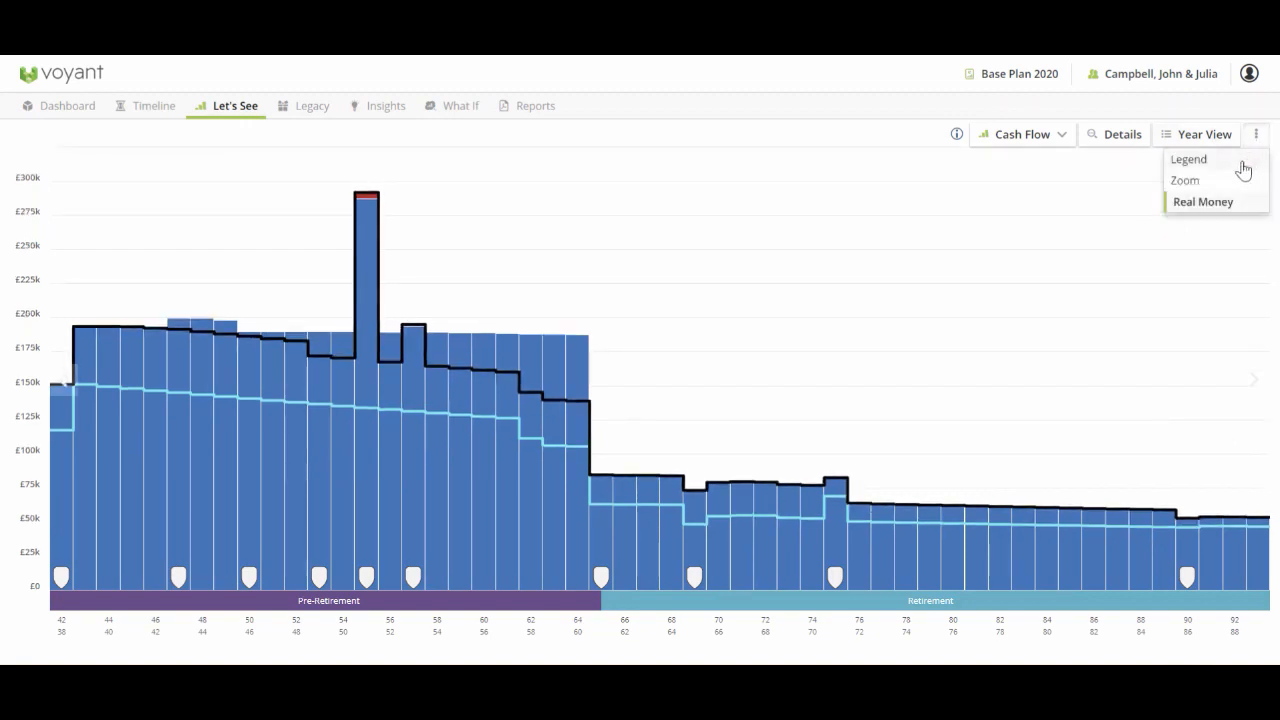
pyautogui.click(1245, 162)
pyautogui.click(1256, 134)
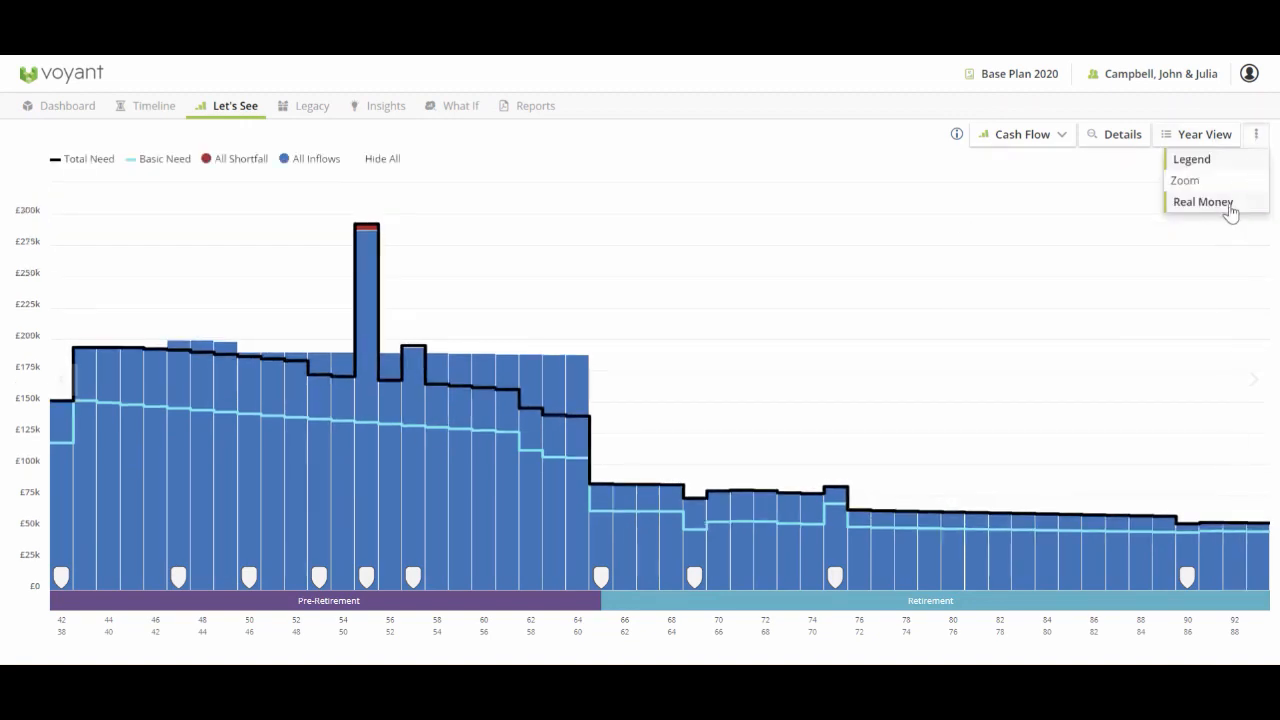
pyautogui.click(1232, 208)
pyautogui.click(1256, 134)
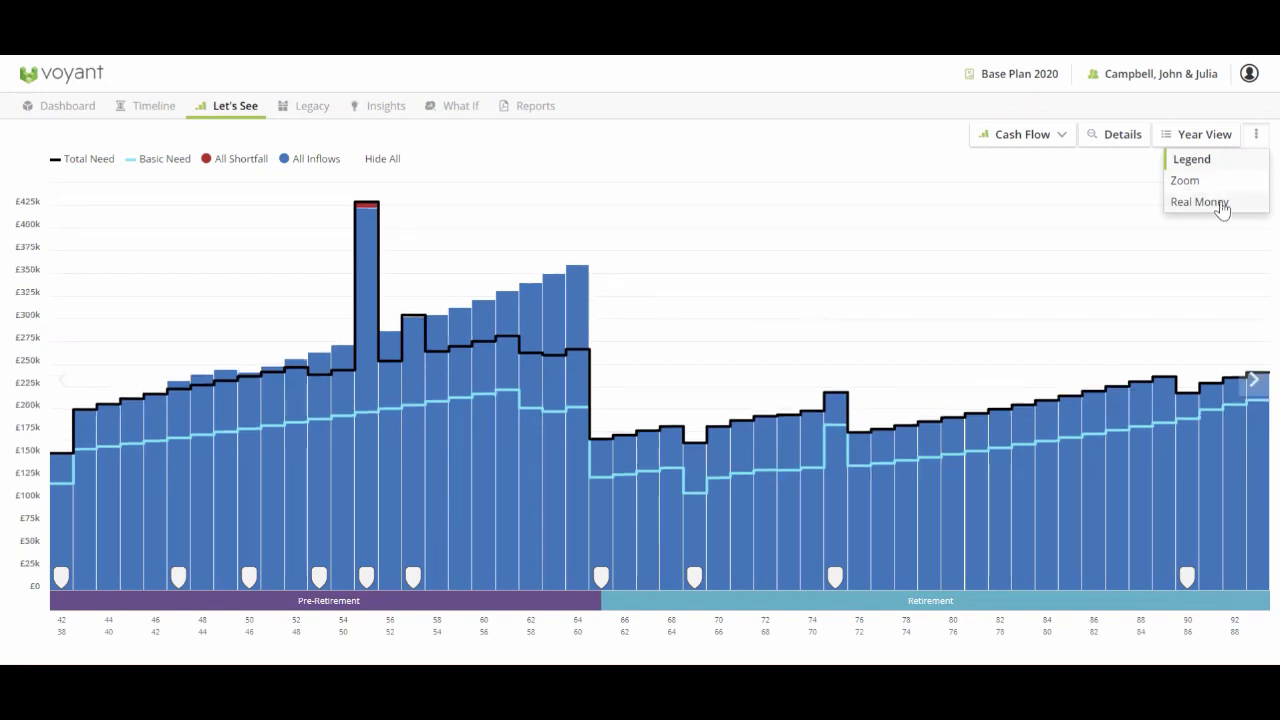
# Compare the cash flow of Base Plan 2020 with Get the Matching Pension Contributions, and return to Single view
pyautogui.click(228, 108)
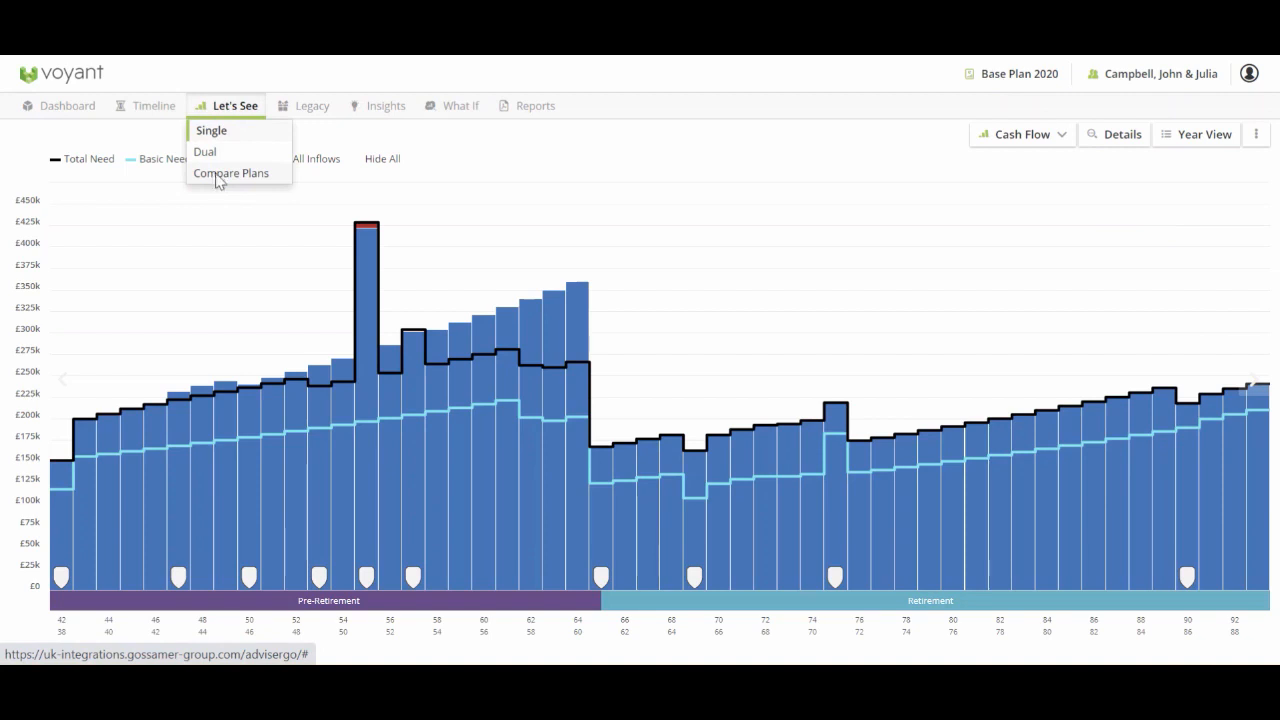
pyautogui.click(219, 180)
pyautogui.moveTo(248, 272)
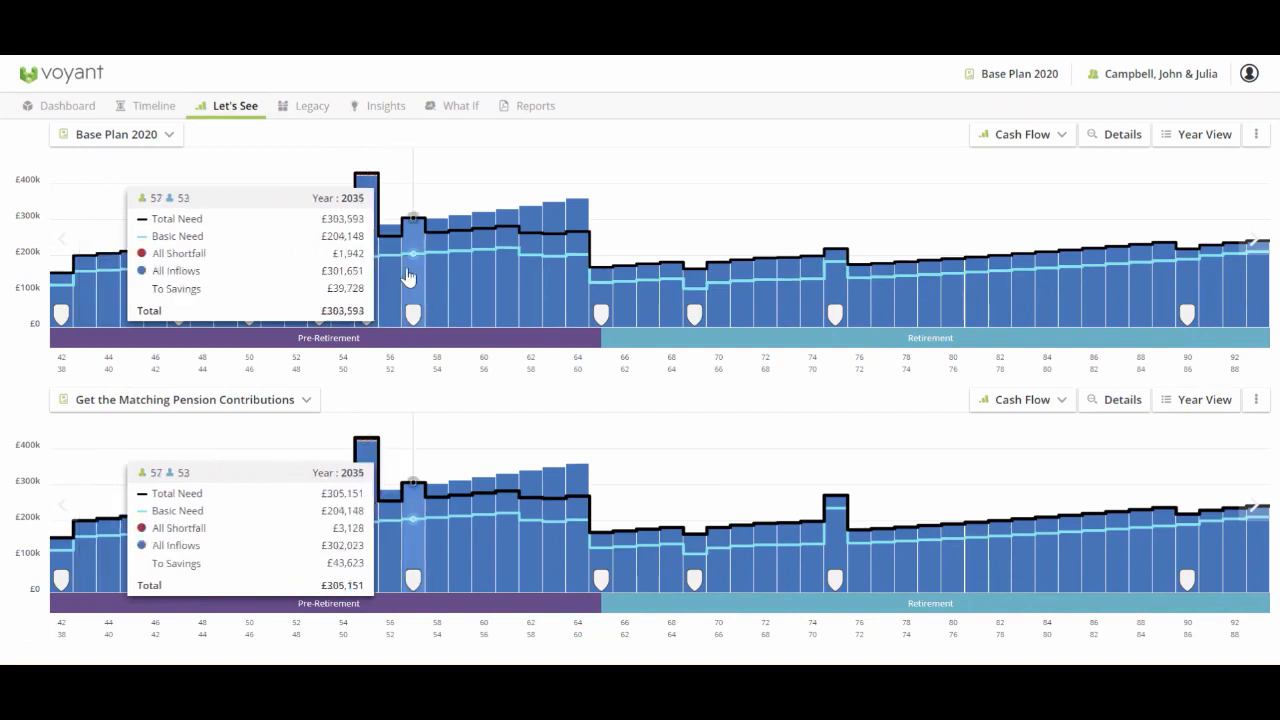
pyautogui.moveTo(230, 112)
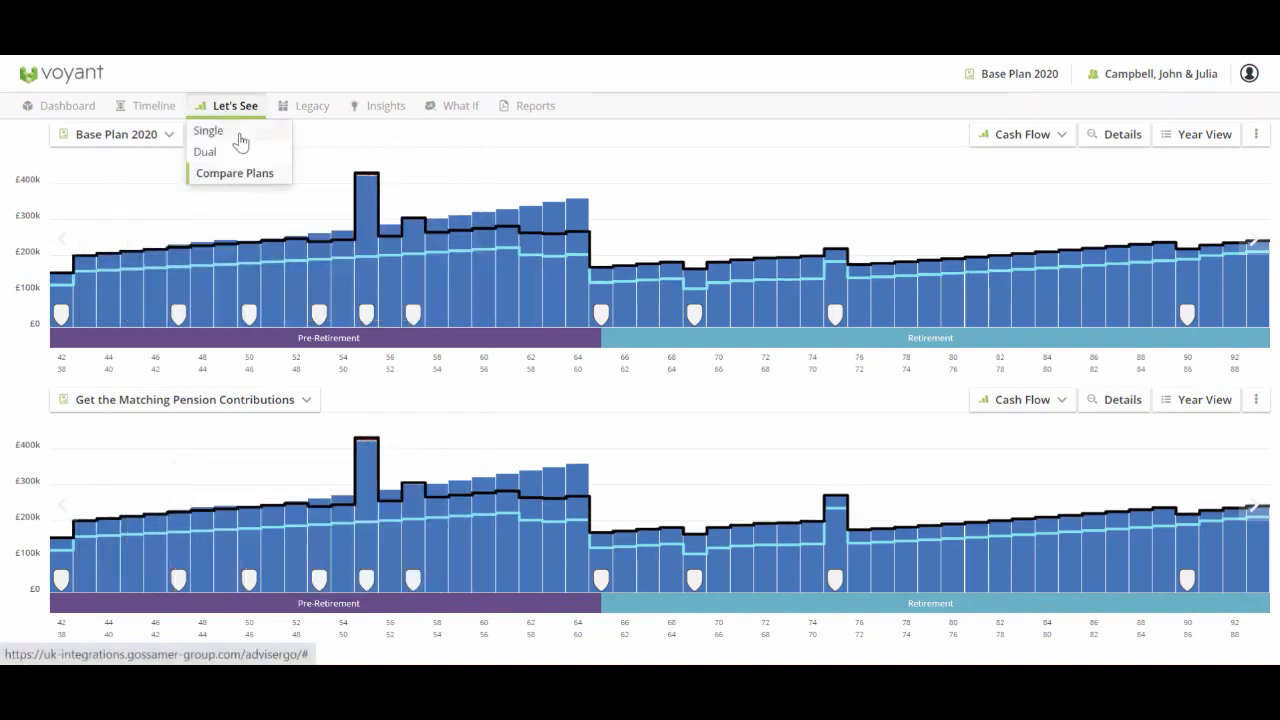
pyautogui.click(240, 135)
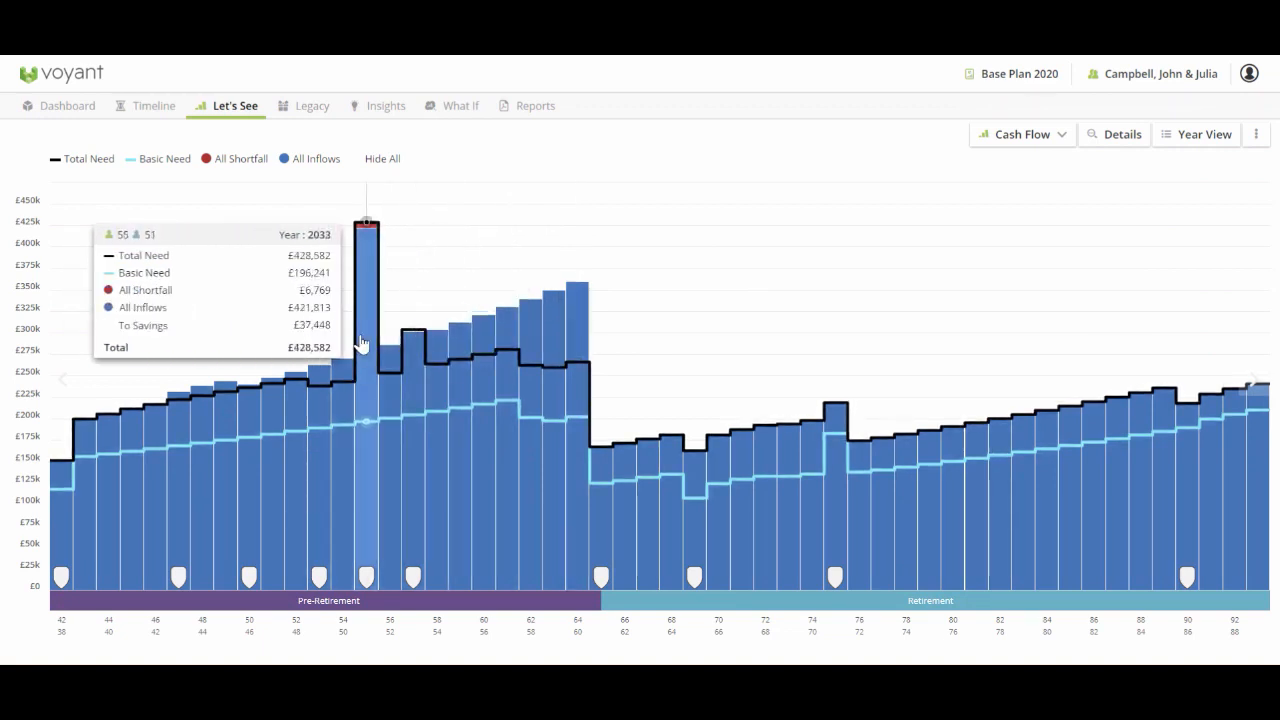
# View the Assets chart with only Investments and Savings, and restore all asset categories
pyautogui.click(1058, 138)
pyautogui.click(994, 184)
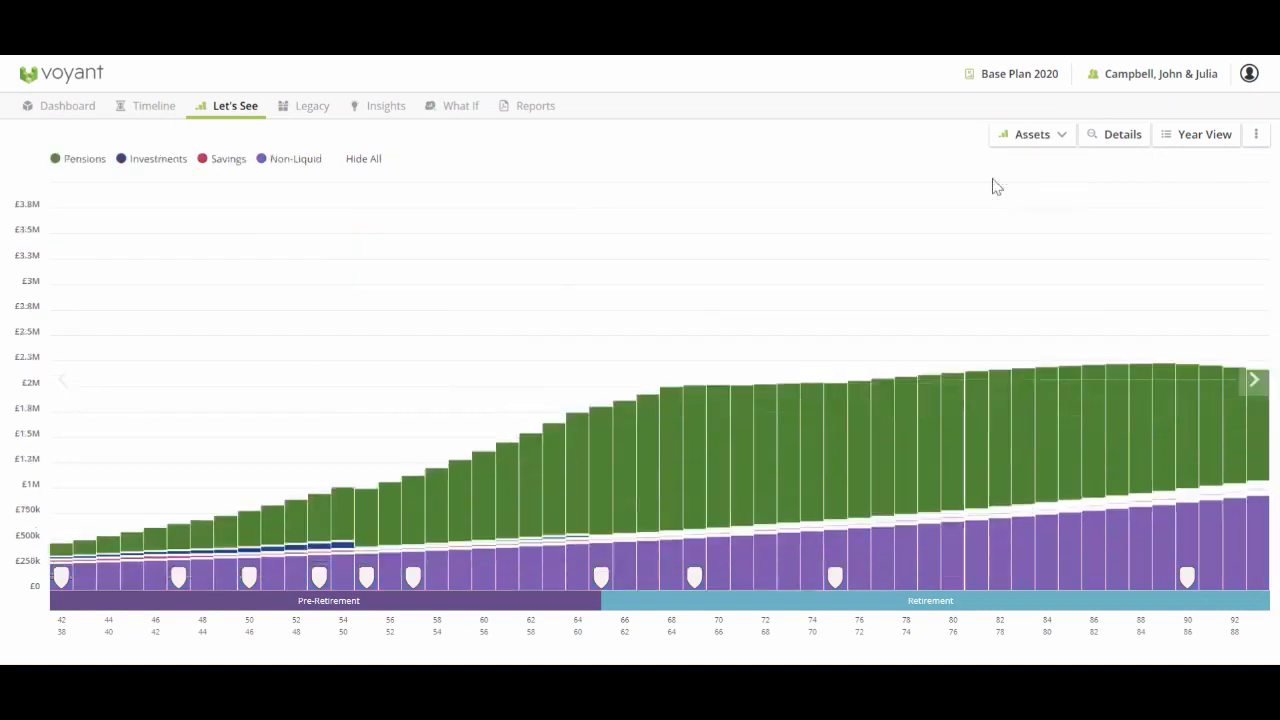
pyautogui.click(355, 164)
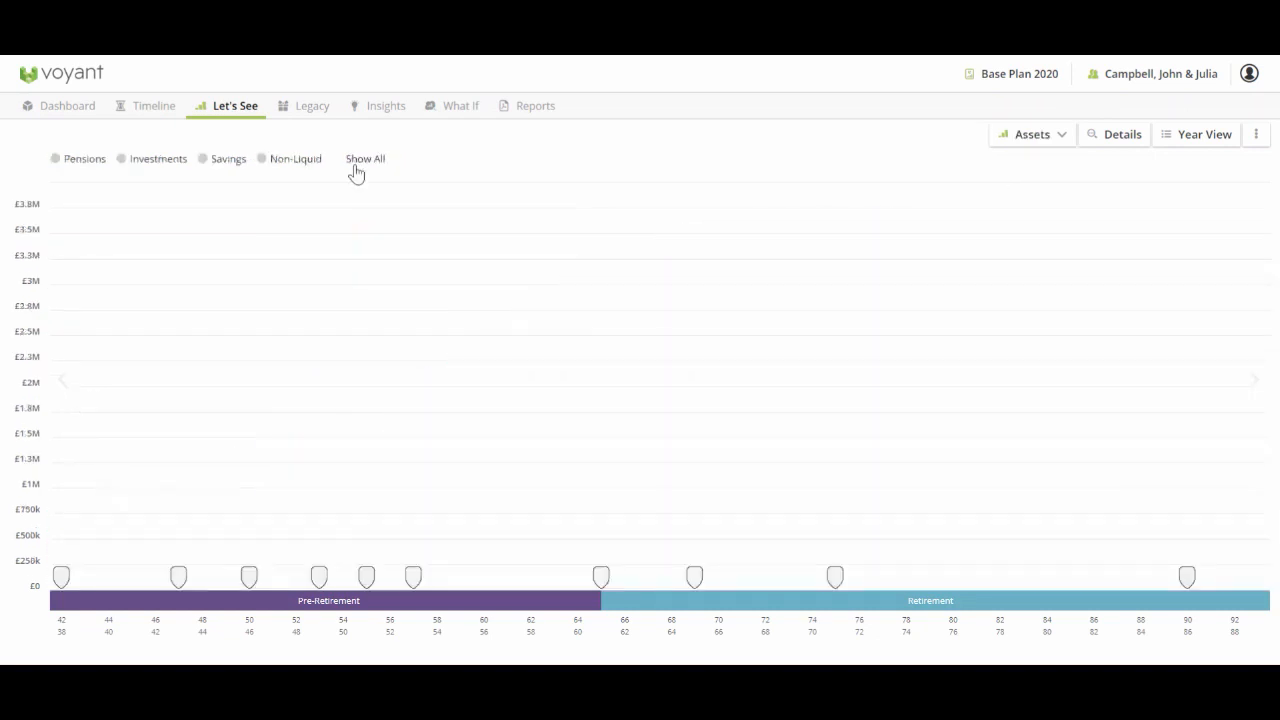
pyautogui.click(150, 159)
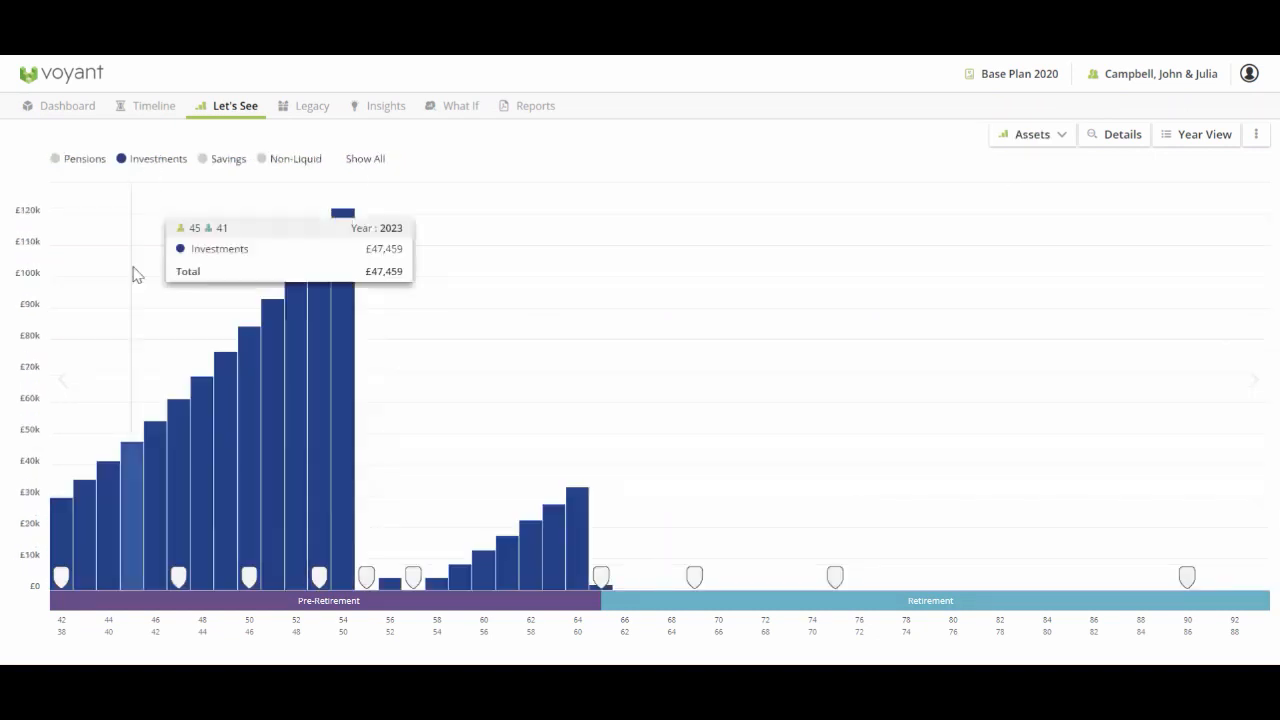
pyautogui.click(212, 165)
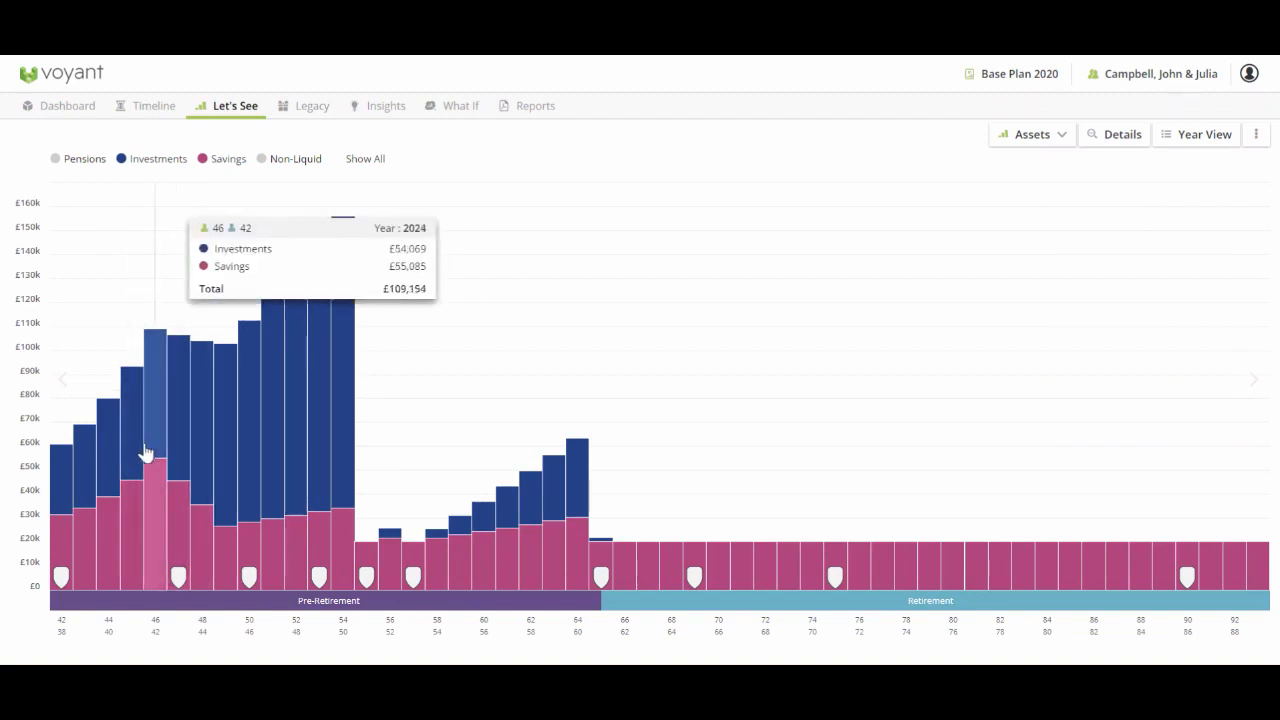
pyautogui.click(379, 162)
pyautogui.moveTo(228, 106)
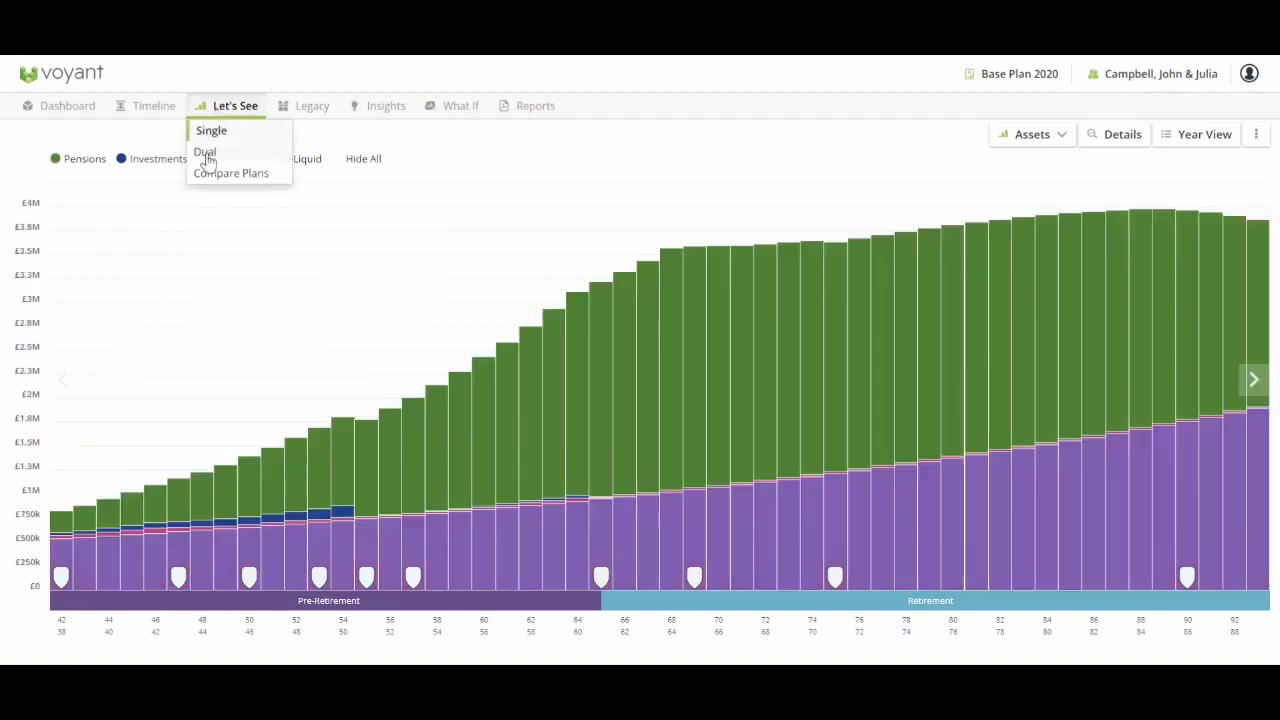
# Switch to Dual view and show the Cash Flow chart above the Assets chart
pyautogui.click(205, 152)
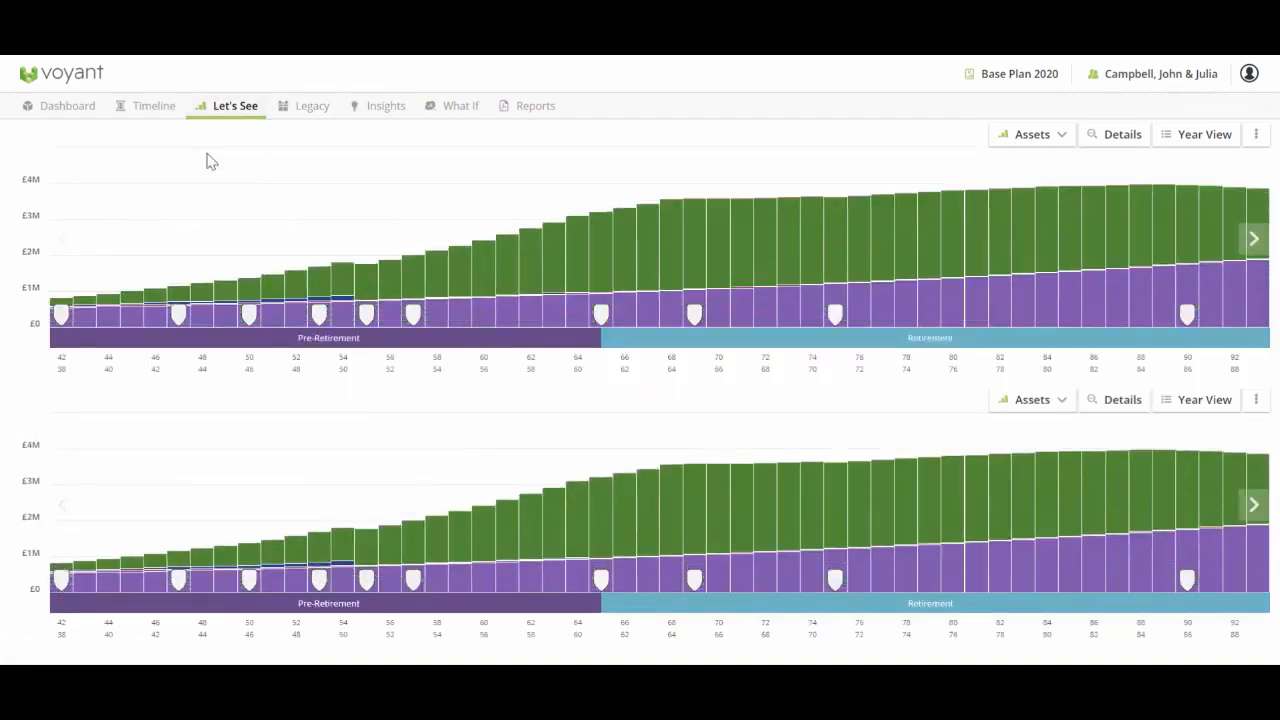
pyautogui.click(1032, 134)
pyautogui.click(1022, 159)
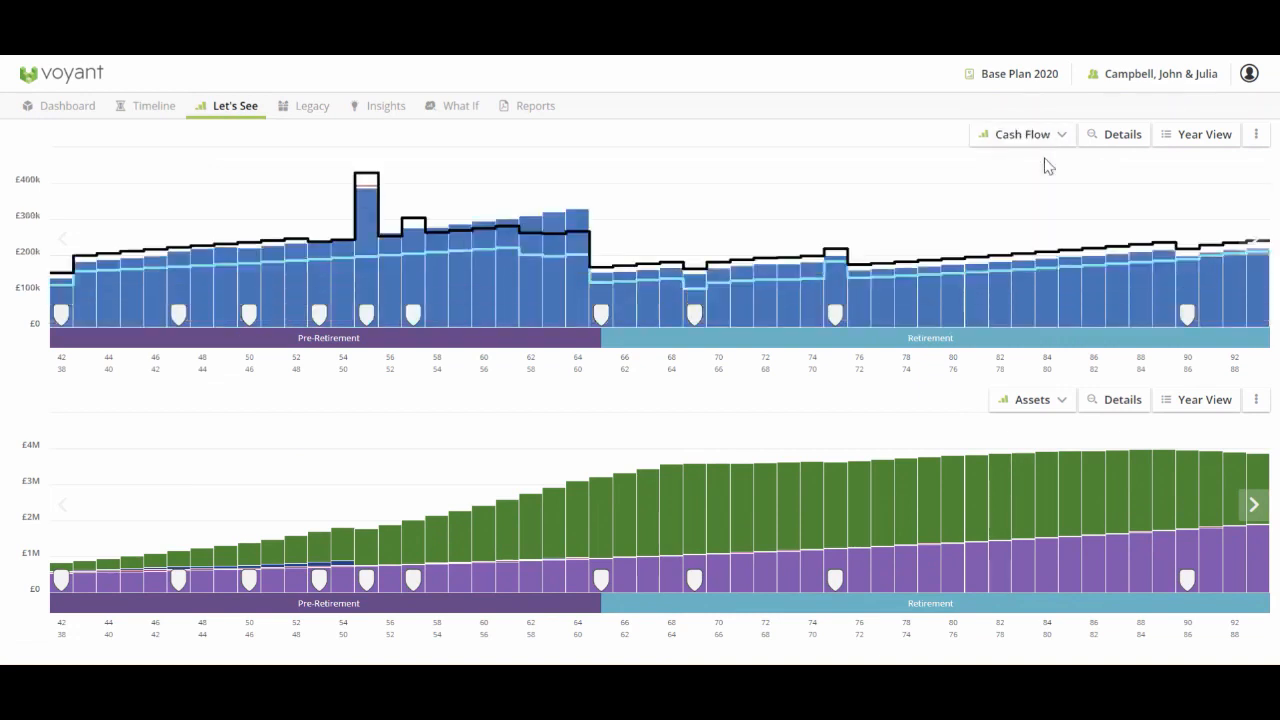
# Toggle Details on and off for the Cash Flow and Assets charts, leaving it on for Cash Flow only
pyautogui.click(1108, 140)
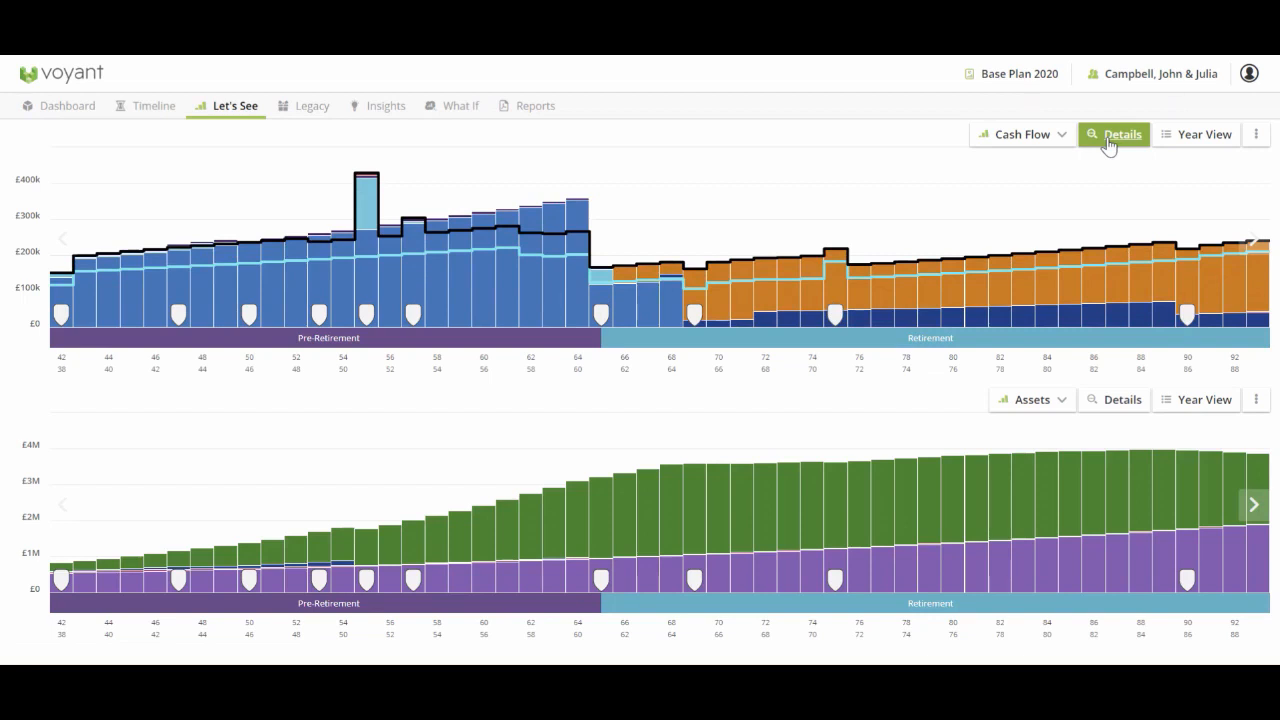
pyautogui.click(1108, 142)
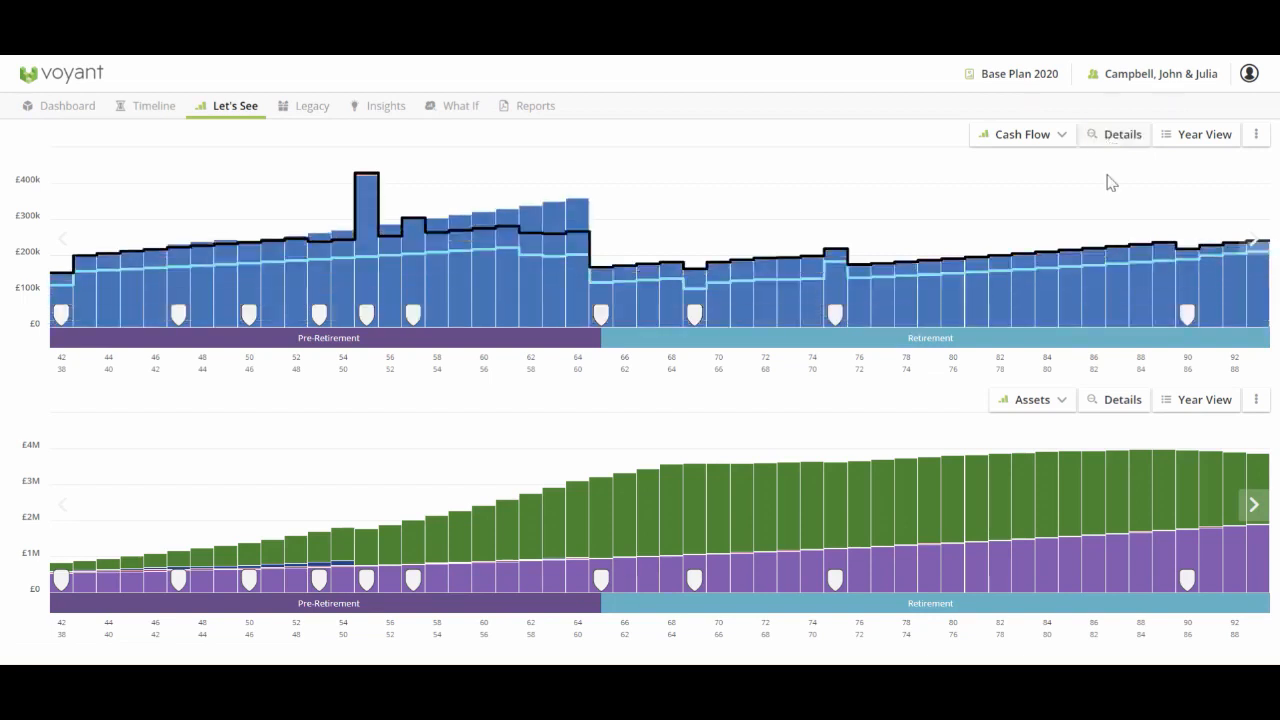
pyautogui.click(1108, 412)
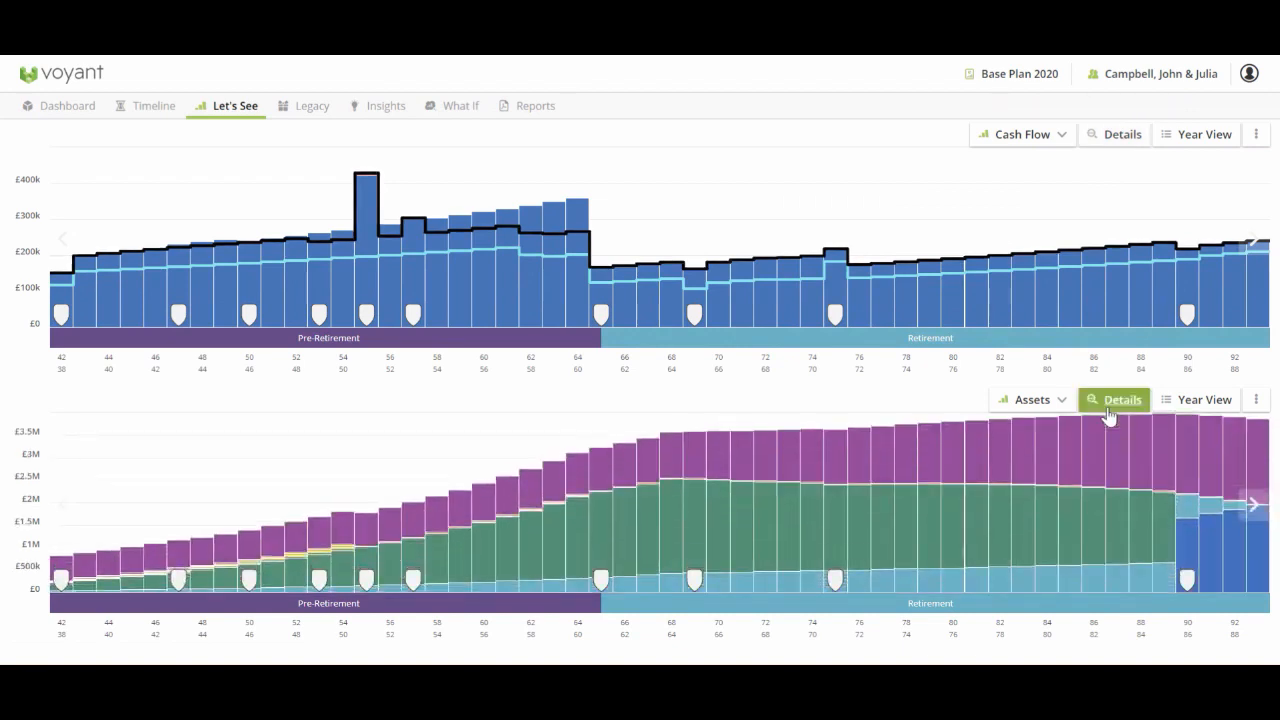
pyautogui.click(1108, 412)
pyautogui.click(1118, 145)
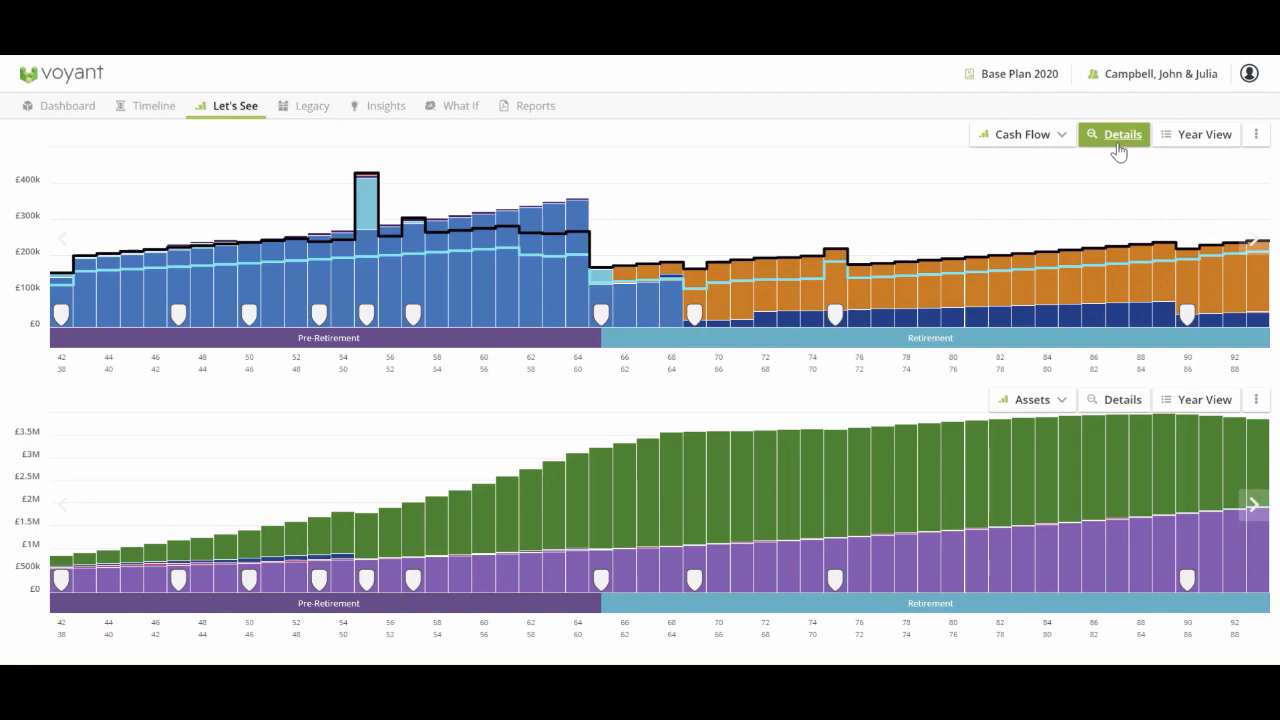
# Compare the cash flow of Base Plan 2020 with Get the Matching Pension Contributions, viewing it without and with Details
pyautogui.click(230, 112)
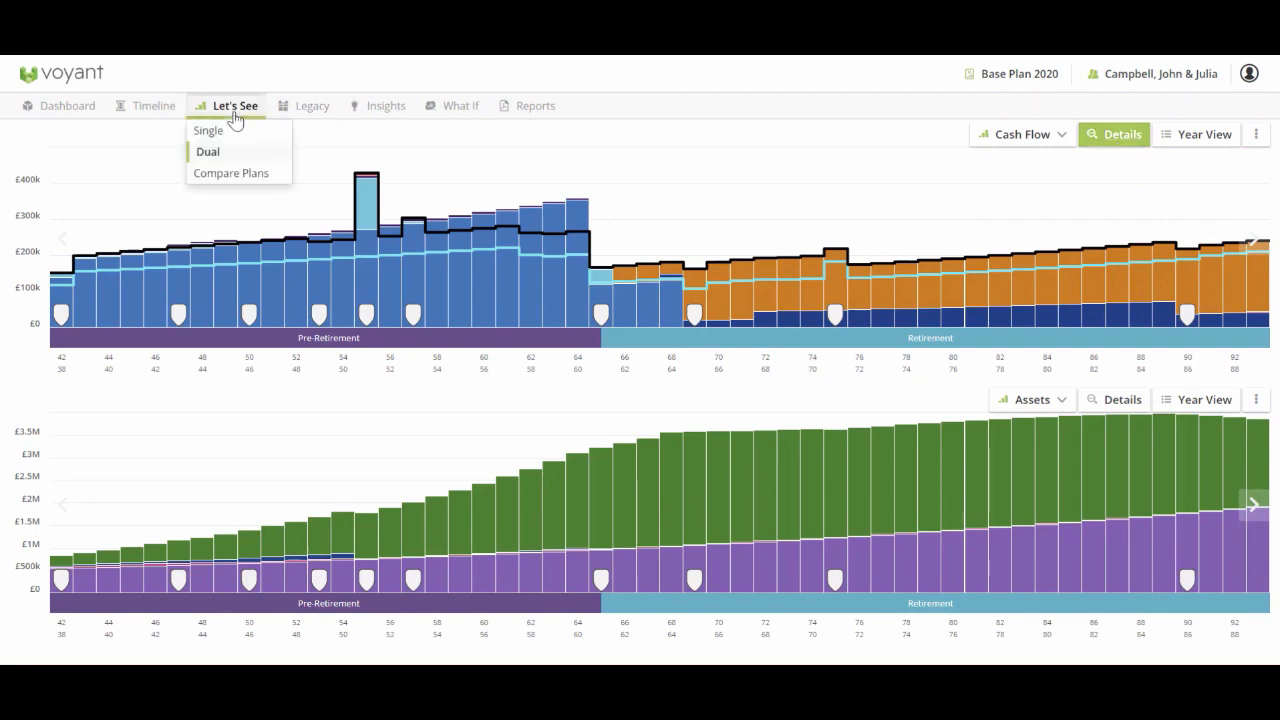
pyautogui.click(237, 176)
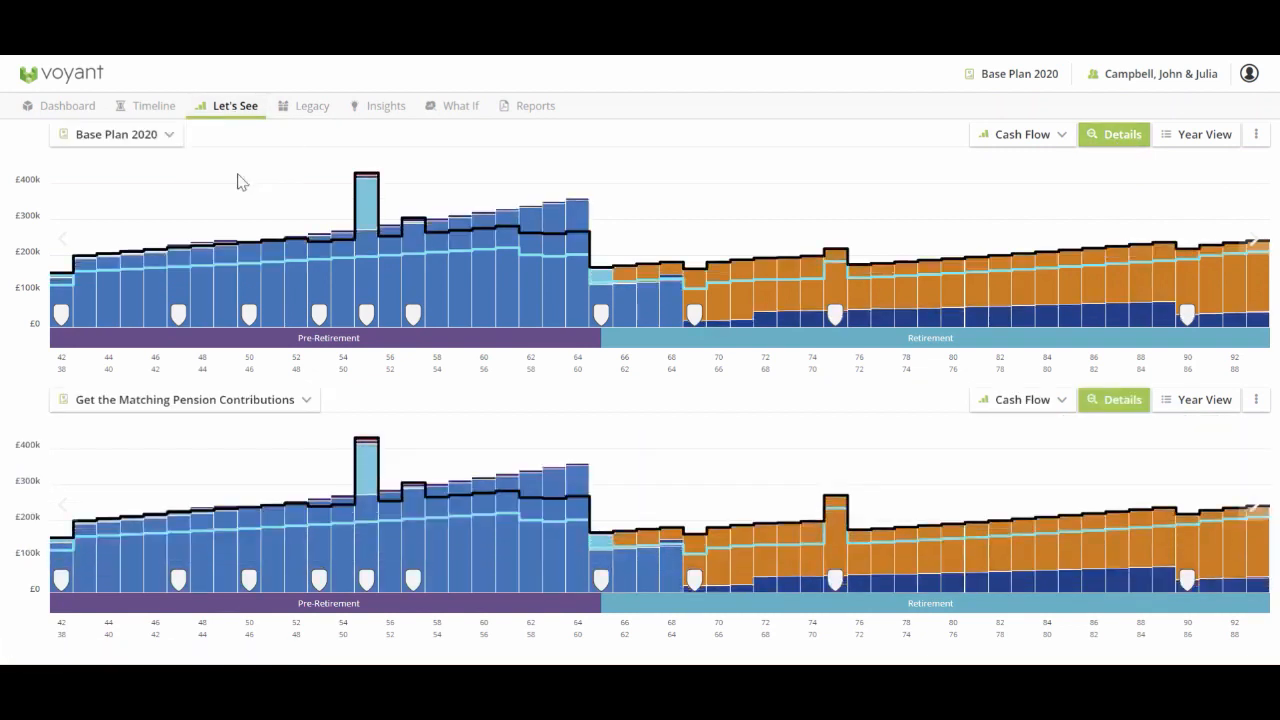
pyautogui.click(1120, 142)
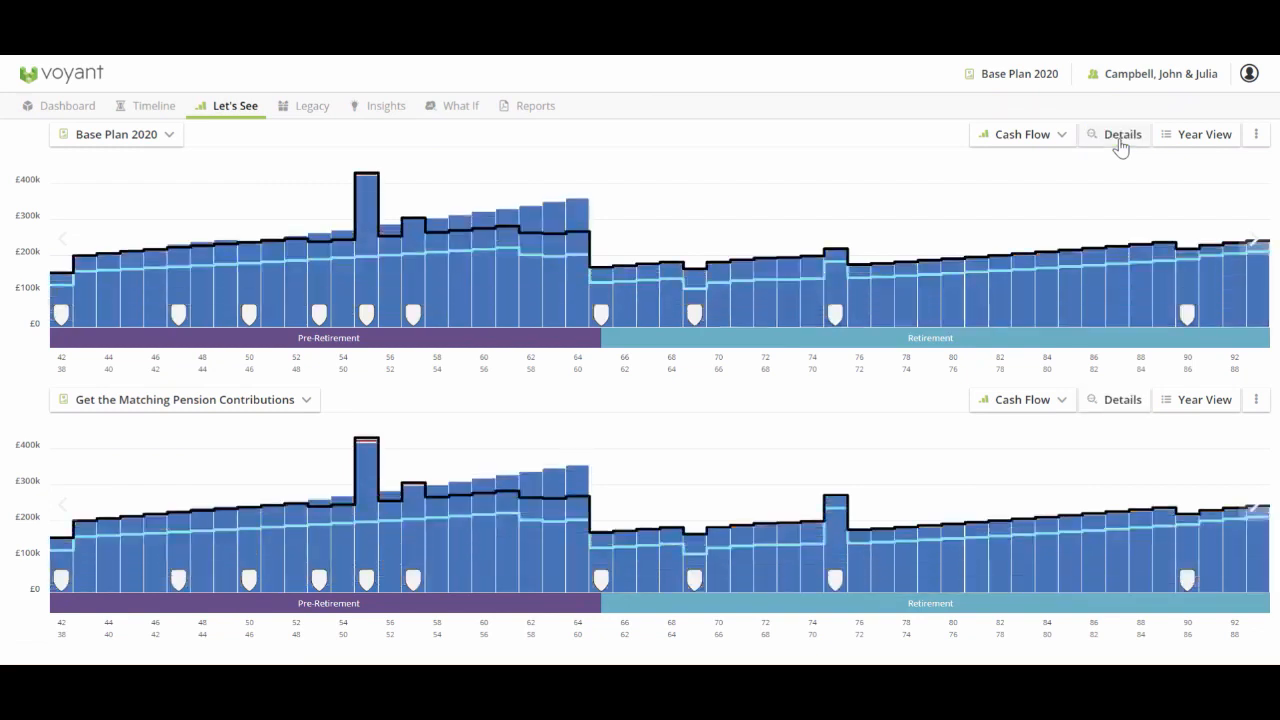
pyautogui.click(1120, 145)
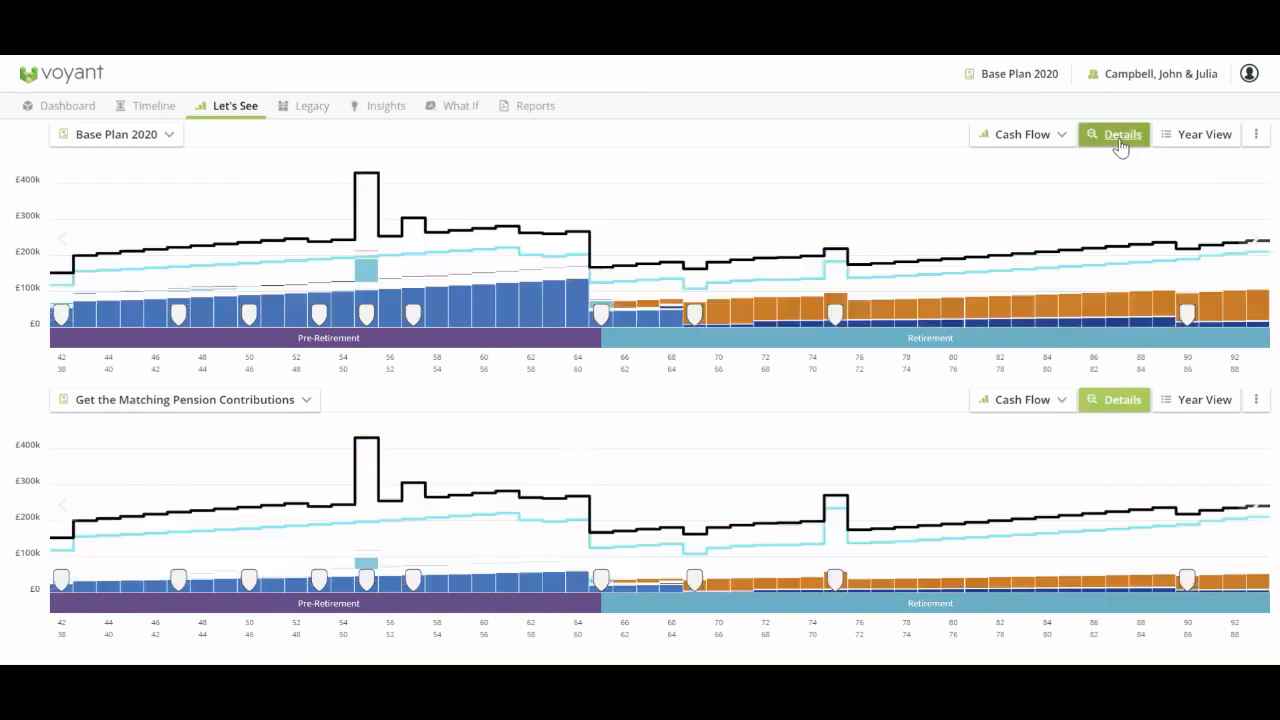
# Switch the plan comparison to Assets and turn off Details
pyautogui.click(1051, 137)
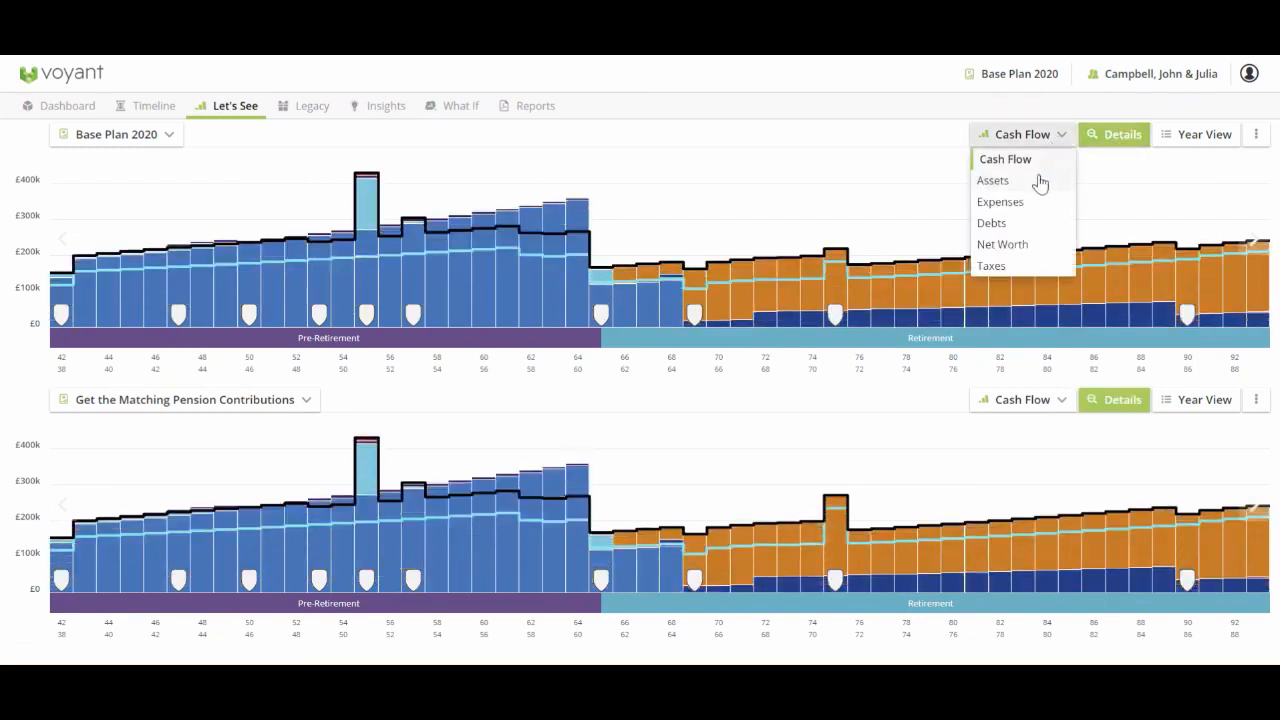
pyautogui.click(1040, 182)
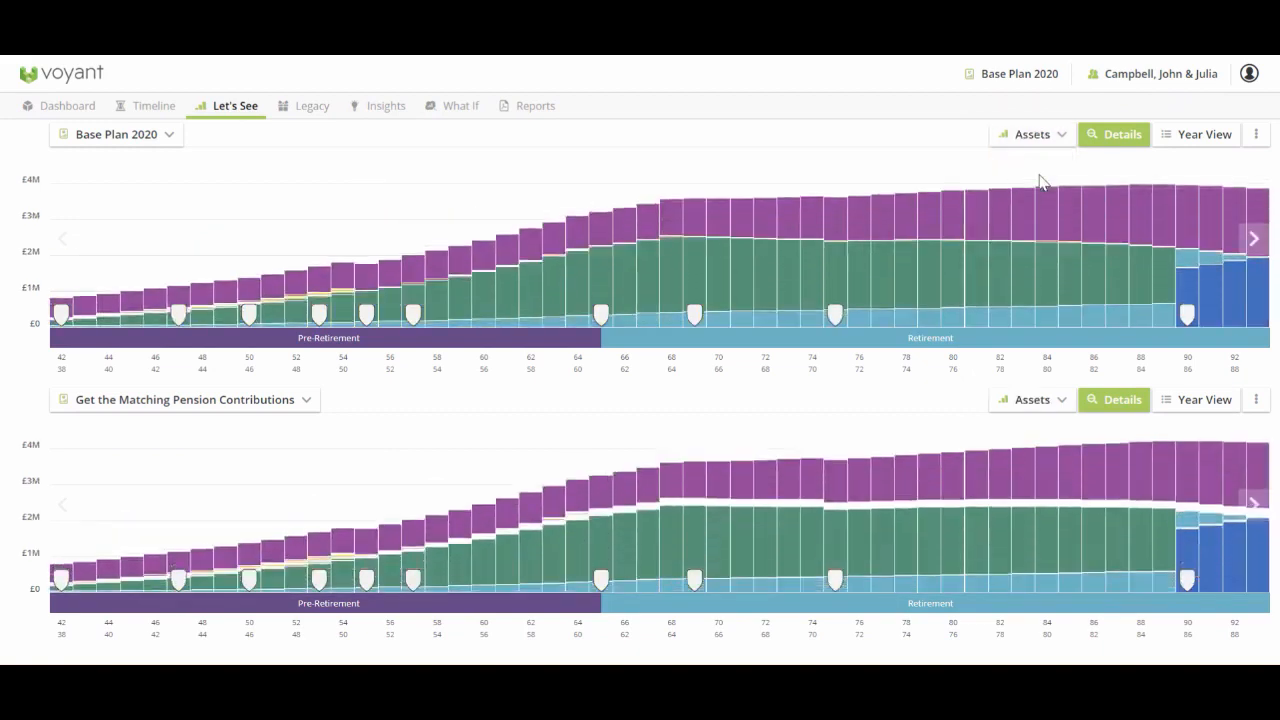
pyautogui.click(1128, 145)
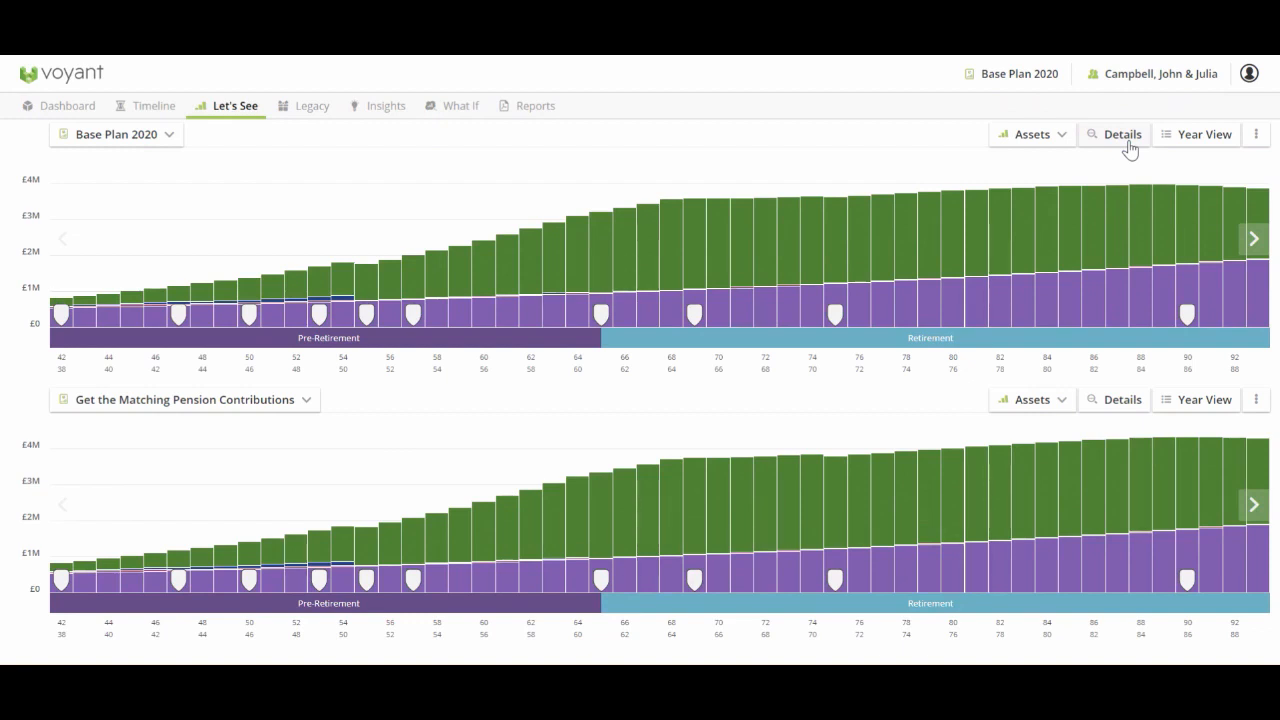
# Return to Single view and isolate Investments in the Assets chart twice, restoring all asset categories each time
pyautogui.click(237, 123)
pyautogui.click(232, 140)
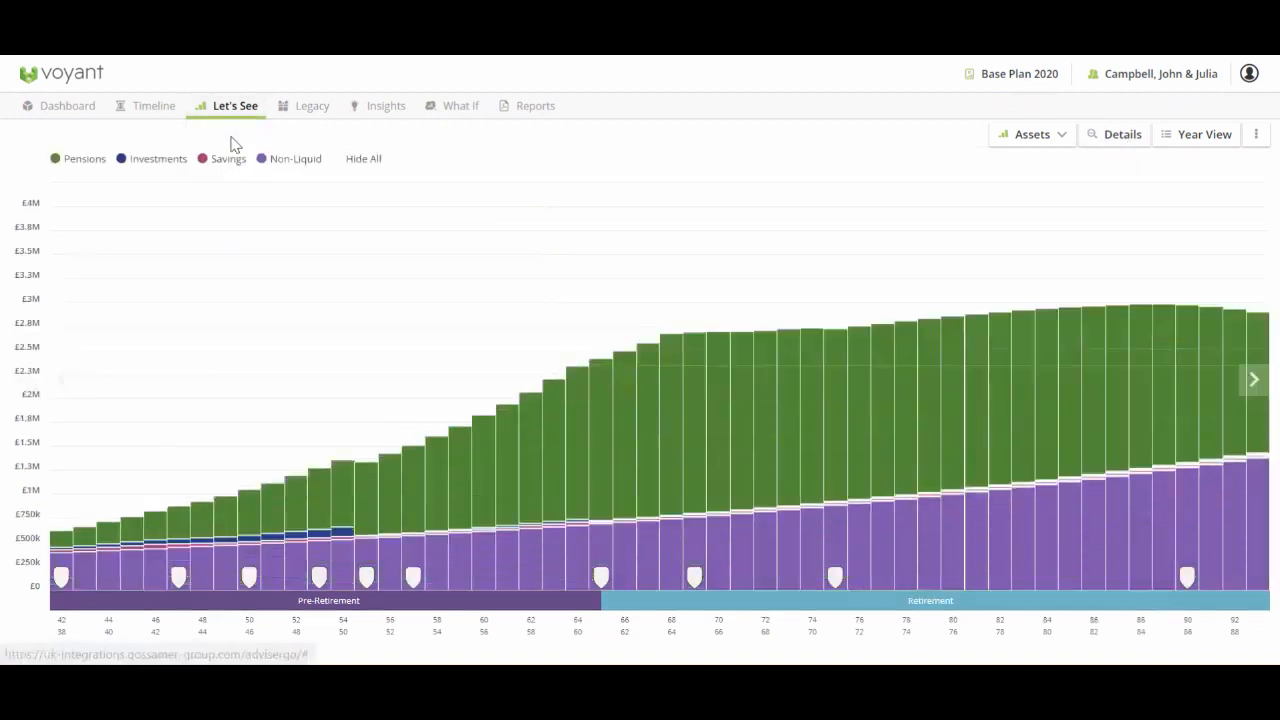
pyautogui.click(363, 159)
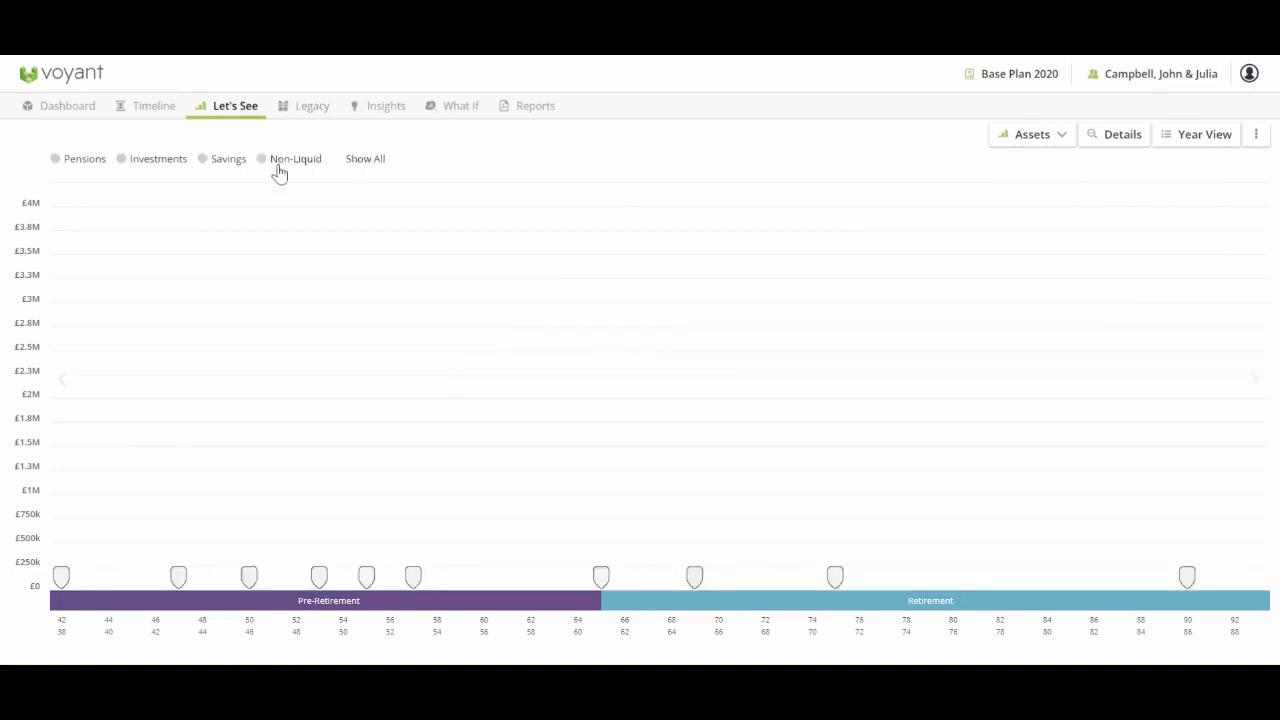
pyautogui.click(141, 166)
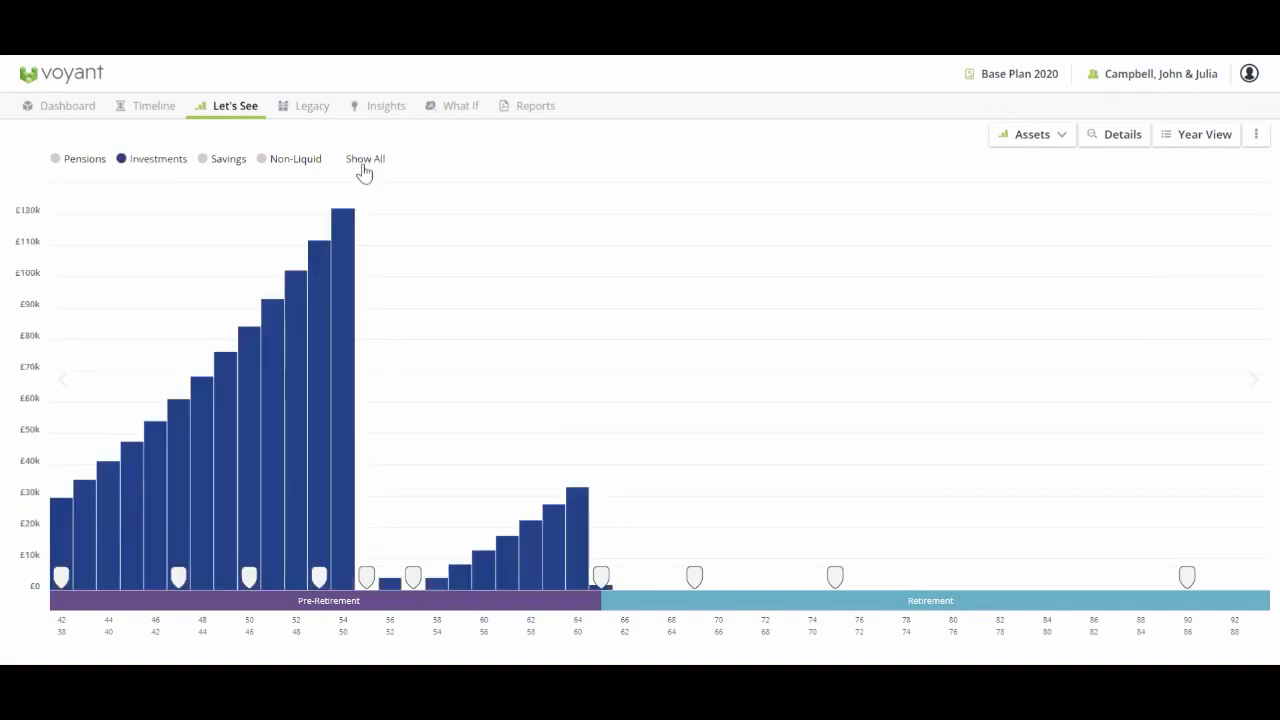
pyautogui.click(364, 162)
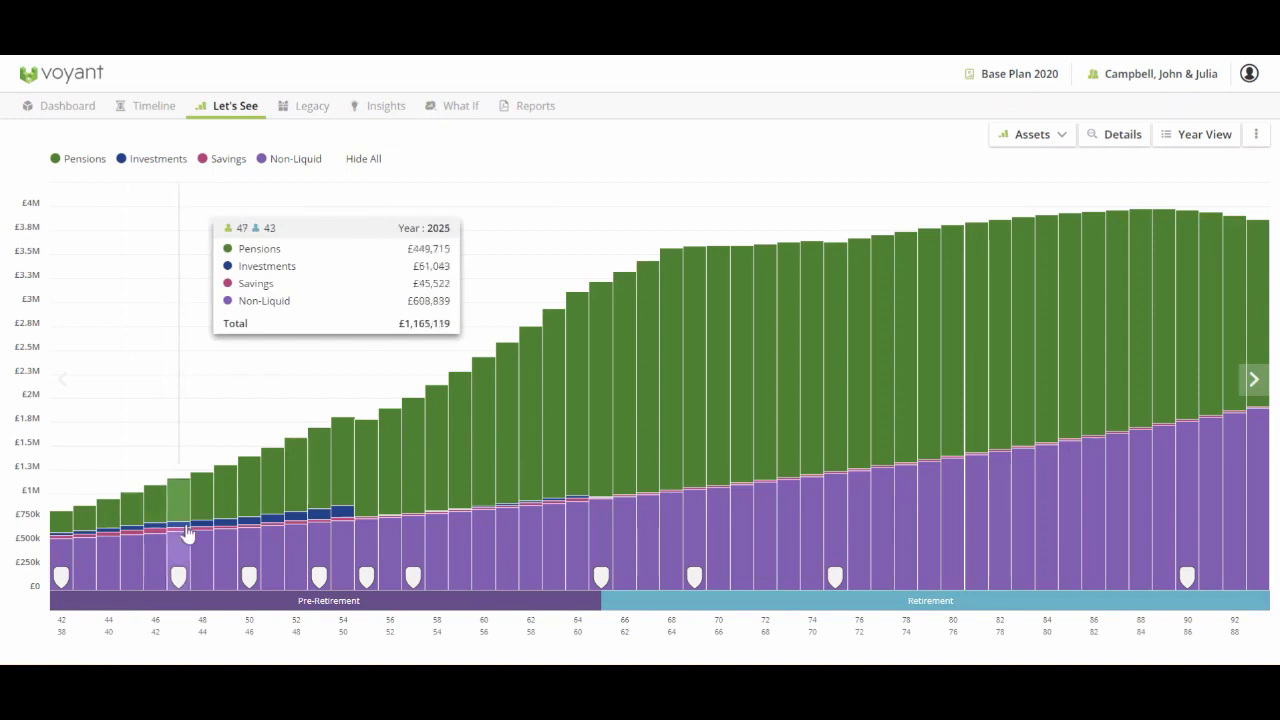
pyautogui.click(372, 162)
pyautogui.click(151, 165)
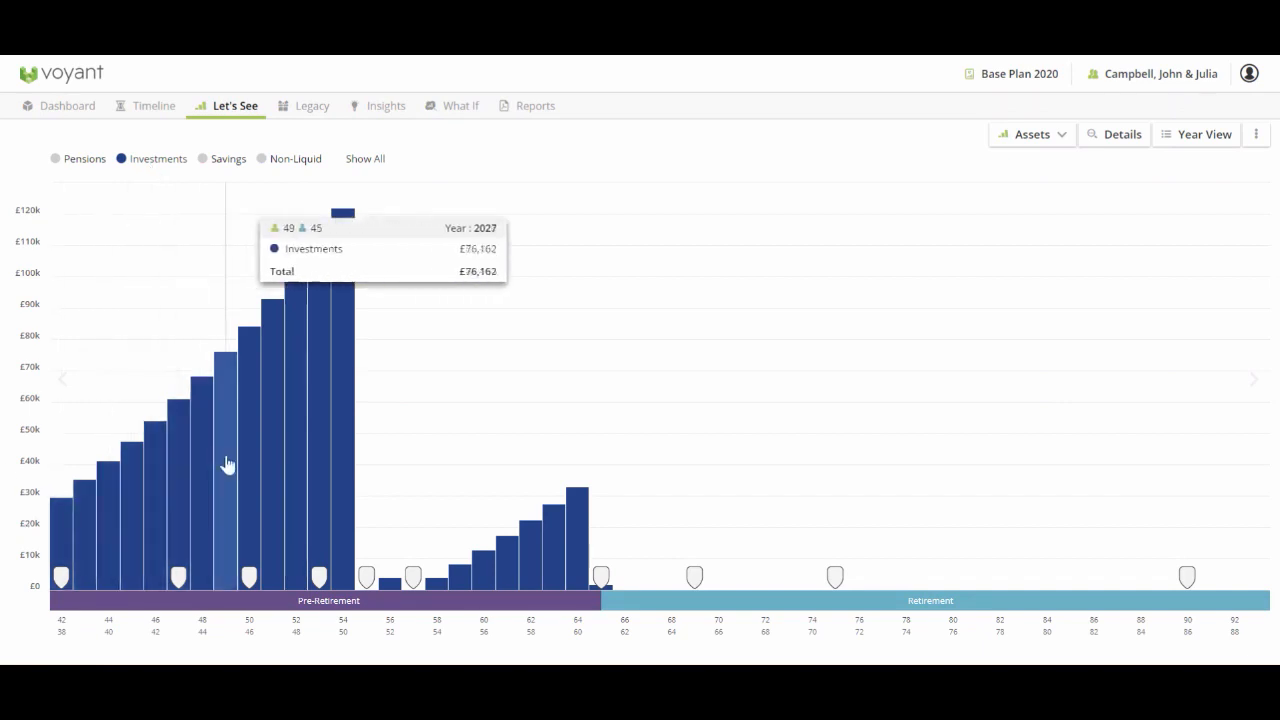
pyautogui.click(366, 161)
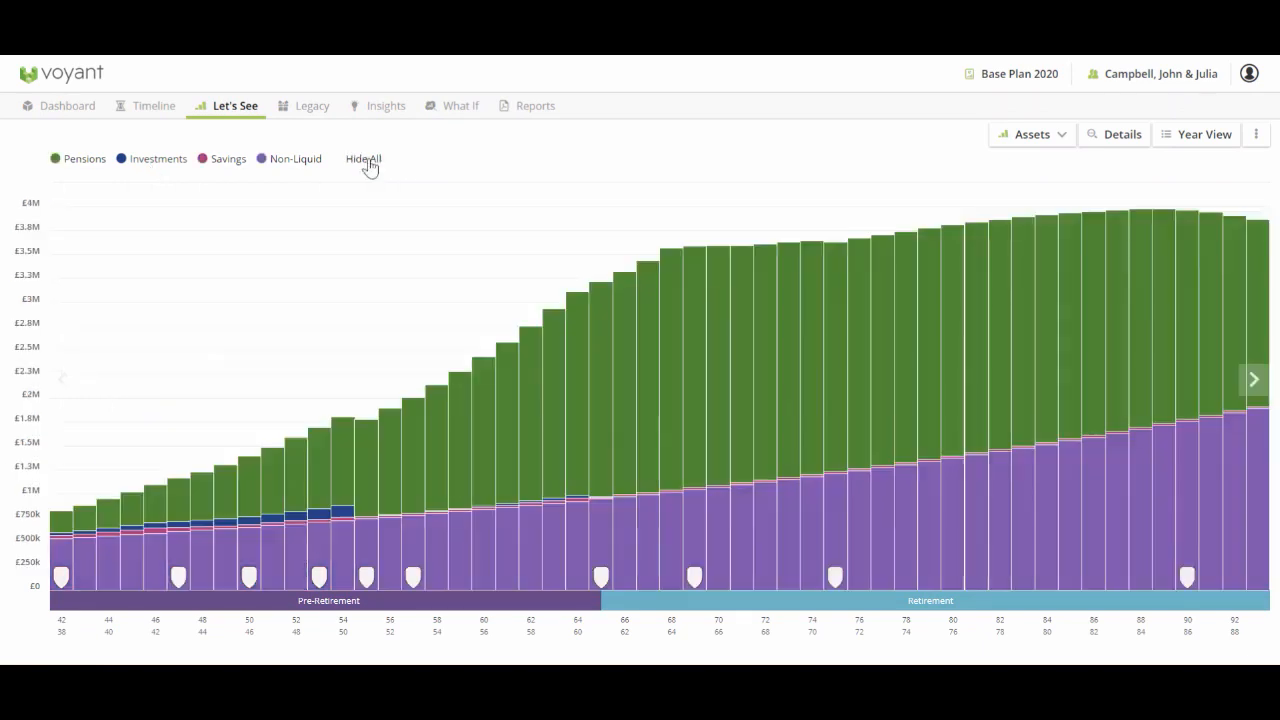
# Break the Assets chart down into individual accounts with Details and check its display options
pyautogui.click(1100, 134)
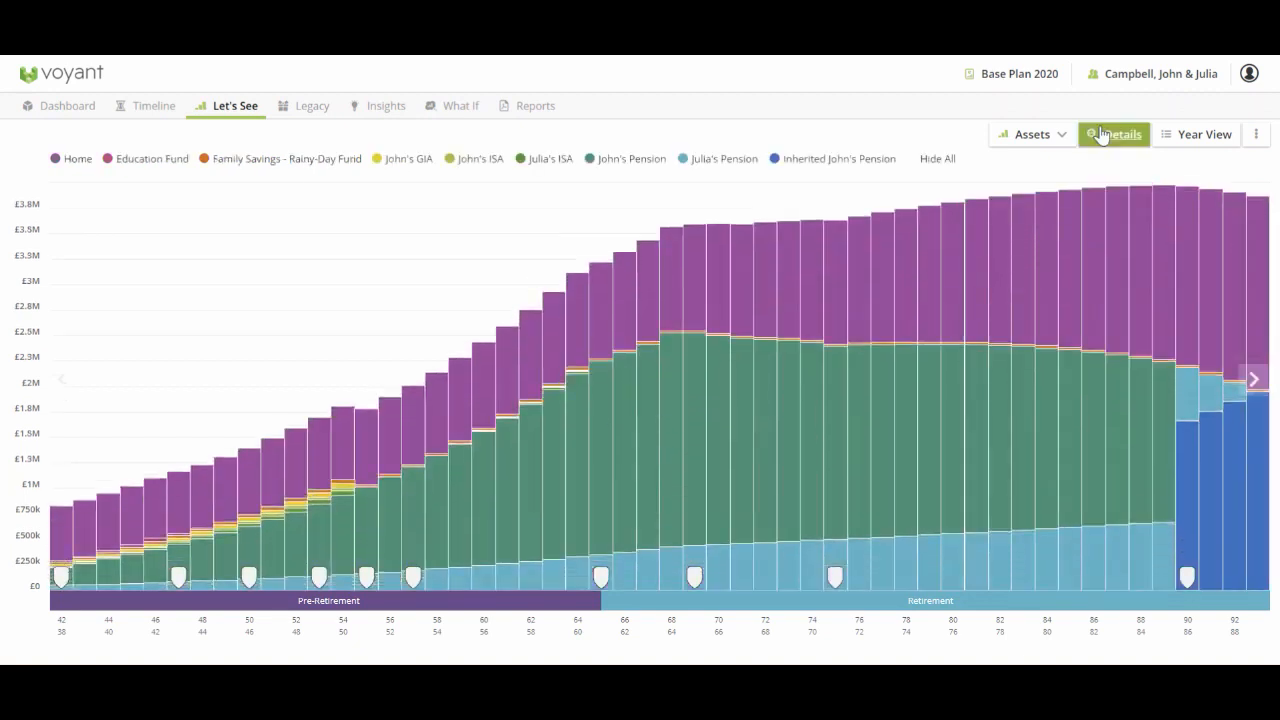
pyautogui.click(1256, 134)
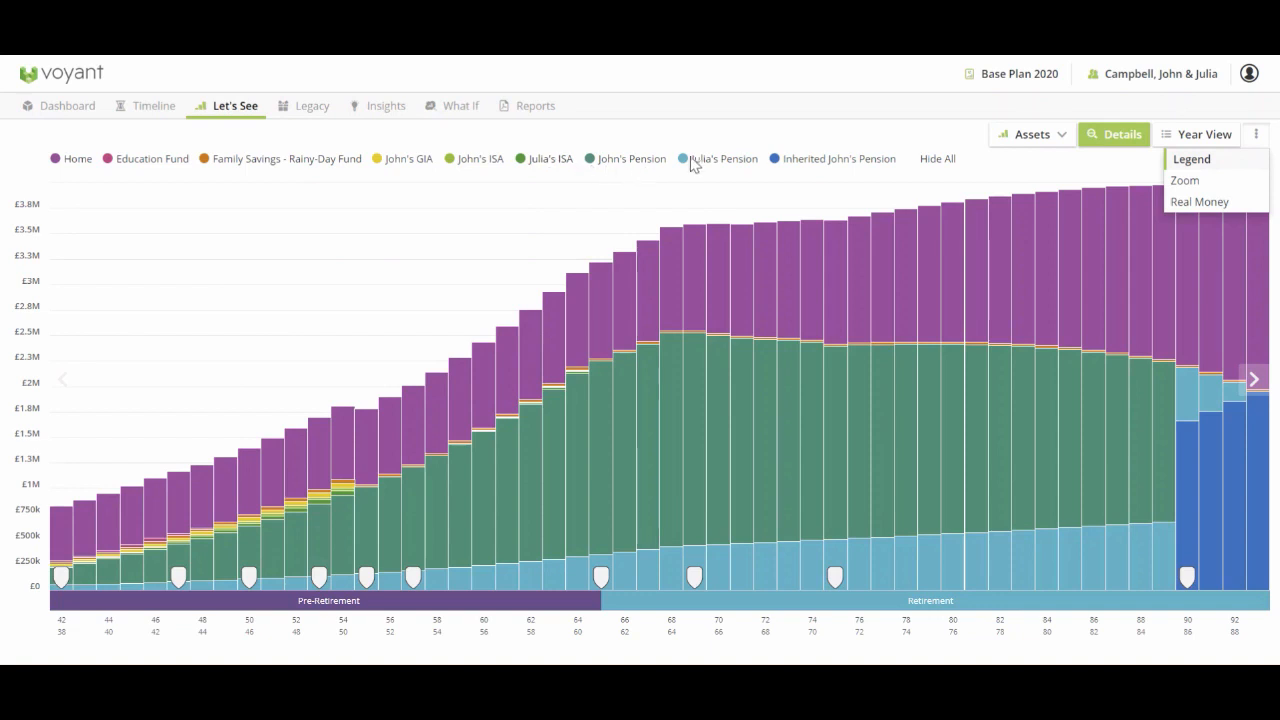
pyautogui.click(1240, 90)
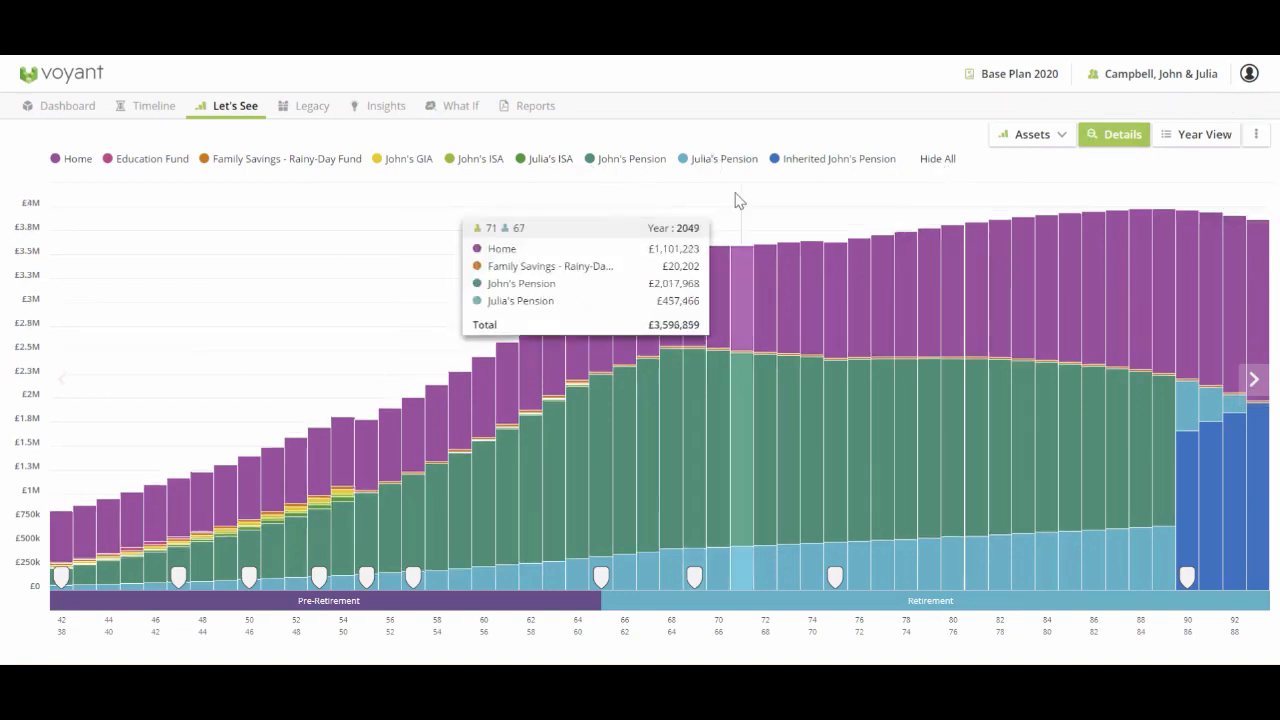
# Hide the individual pension and ISA series in the Assets chart, clear all remaining series, and restore them all
pyautogui.click(785, 160)
pyautogui.click(705, 160)
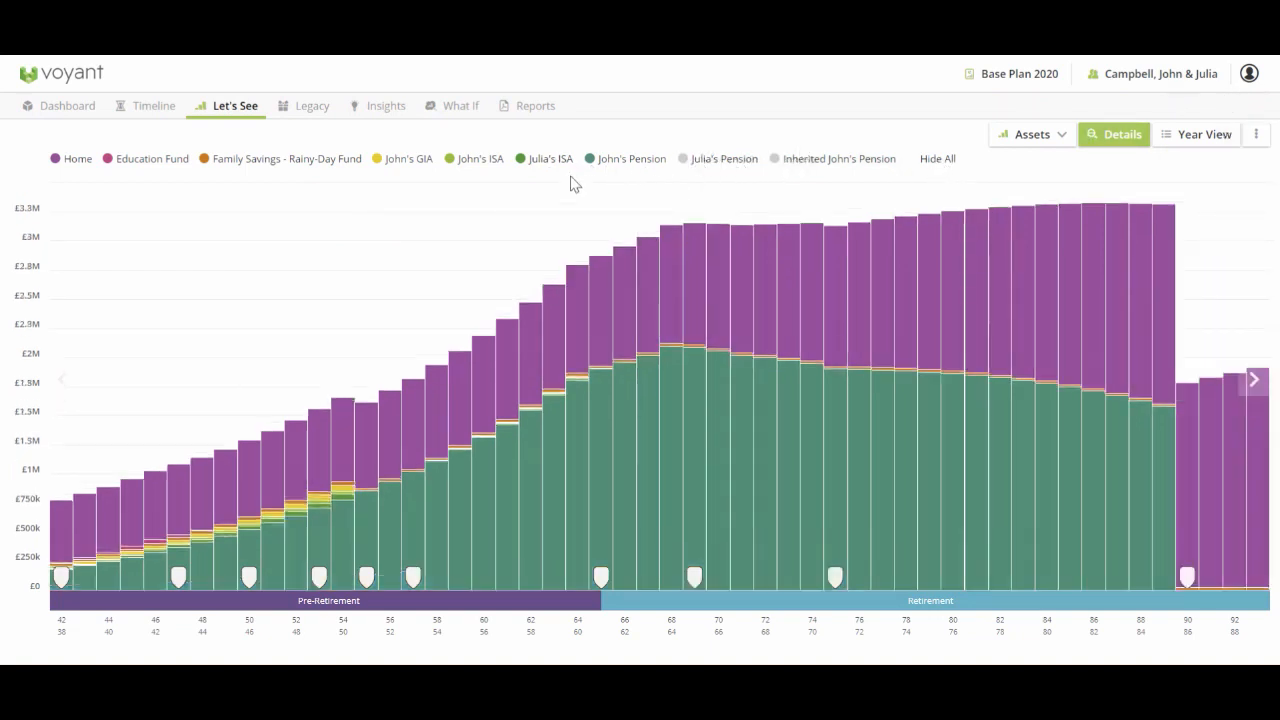
pyautogui.click(620, 160)
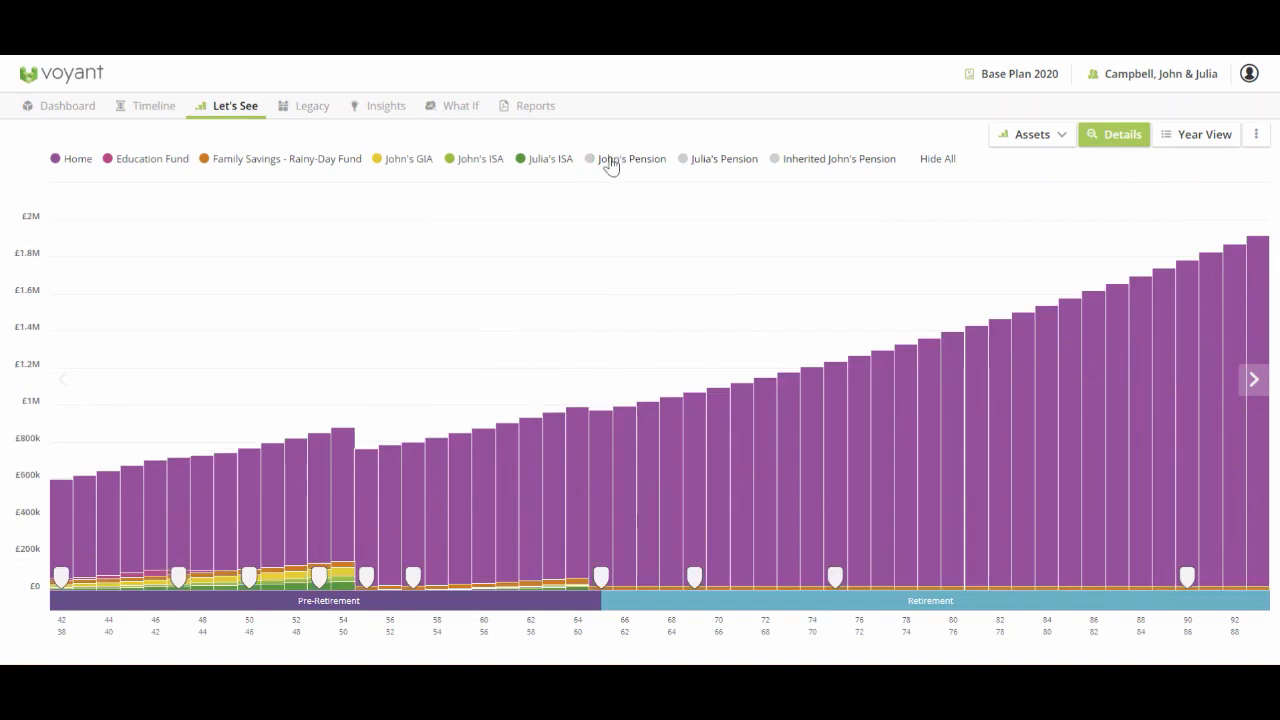
pyautogui.click(546, 163)
pyautogui.click(936, 160)
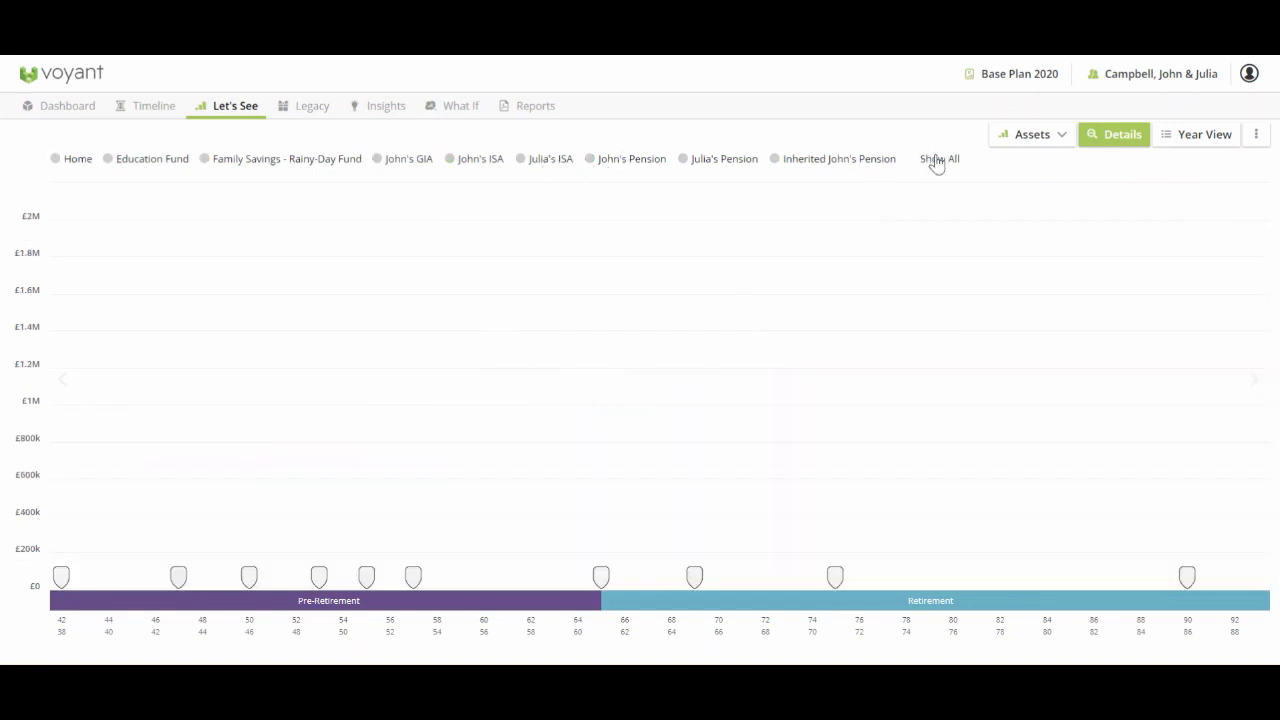
pyautogui.click(936, 163)
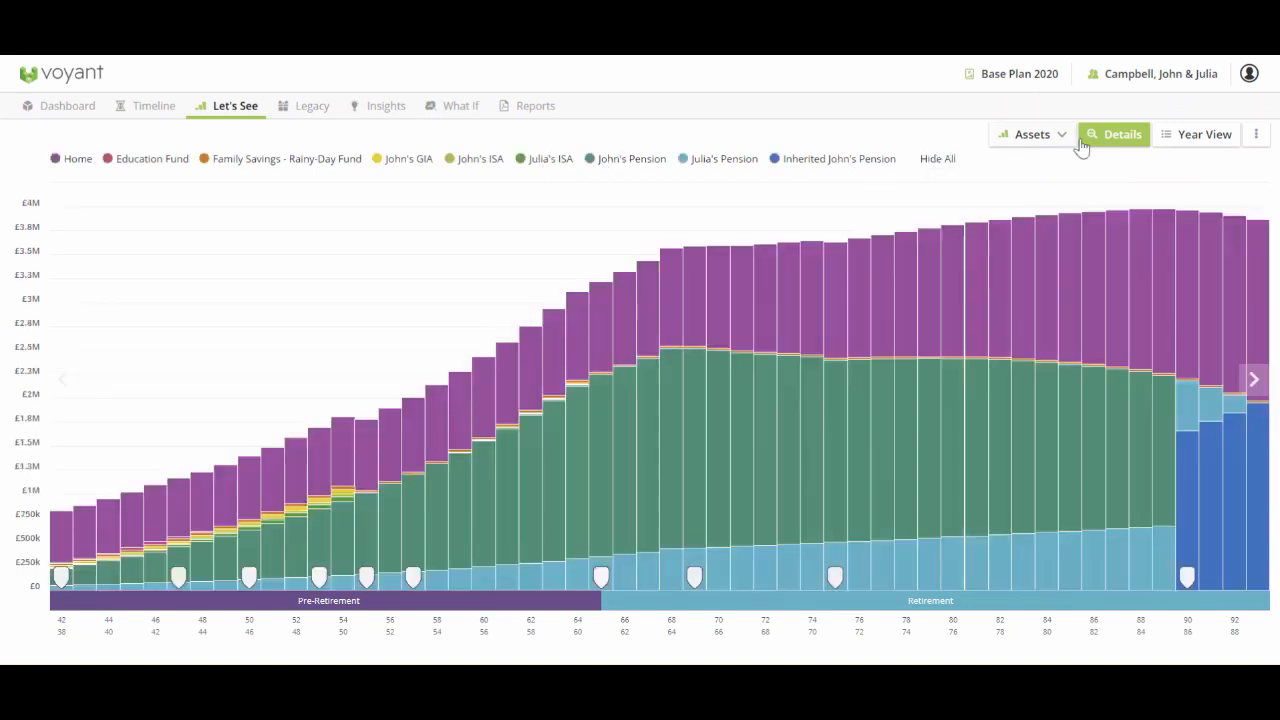
# Hide the Assets chart's legend and show it again
pyautogui.click(1260, 136)
pyautogui.click(1228, 162)
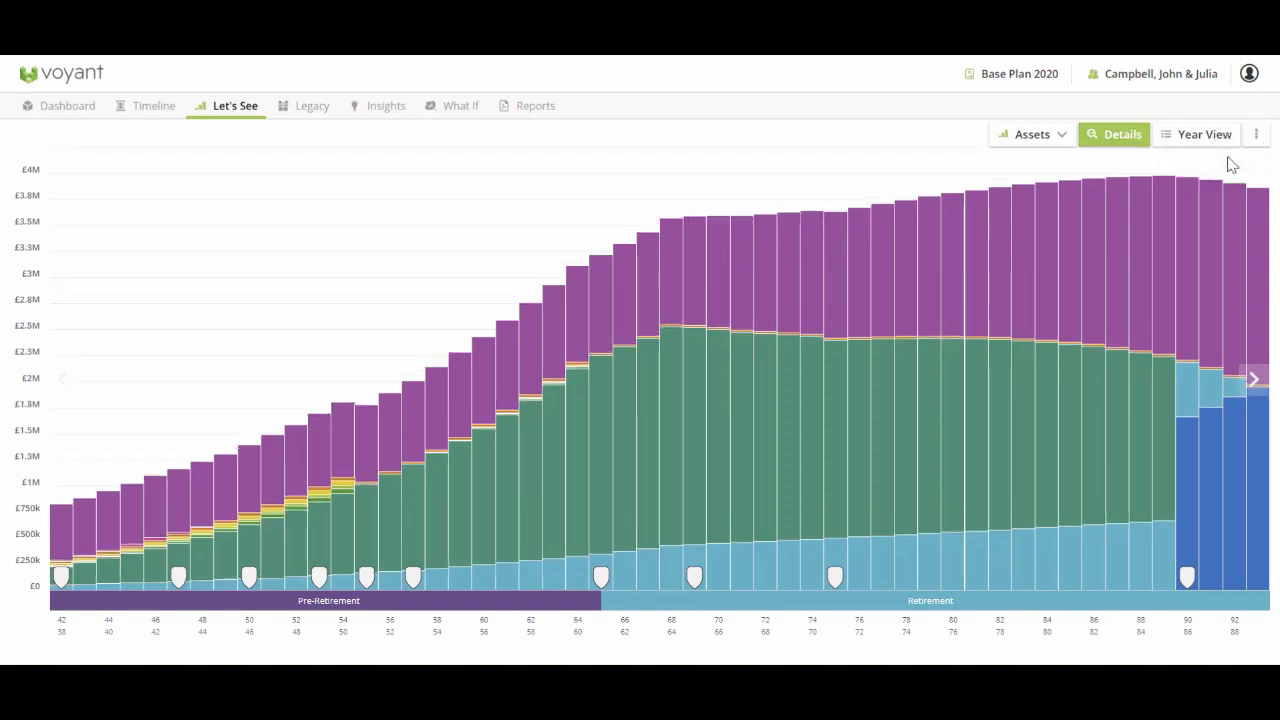
pyautogui.click(1252, 136)
pyautogui.click(1236, 160)
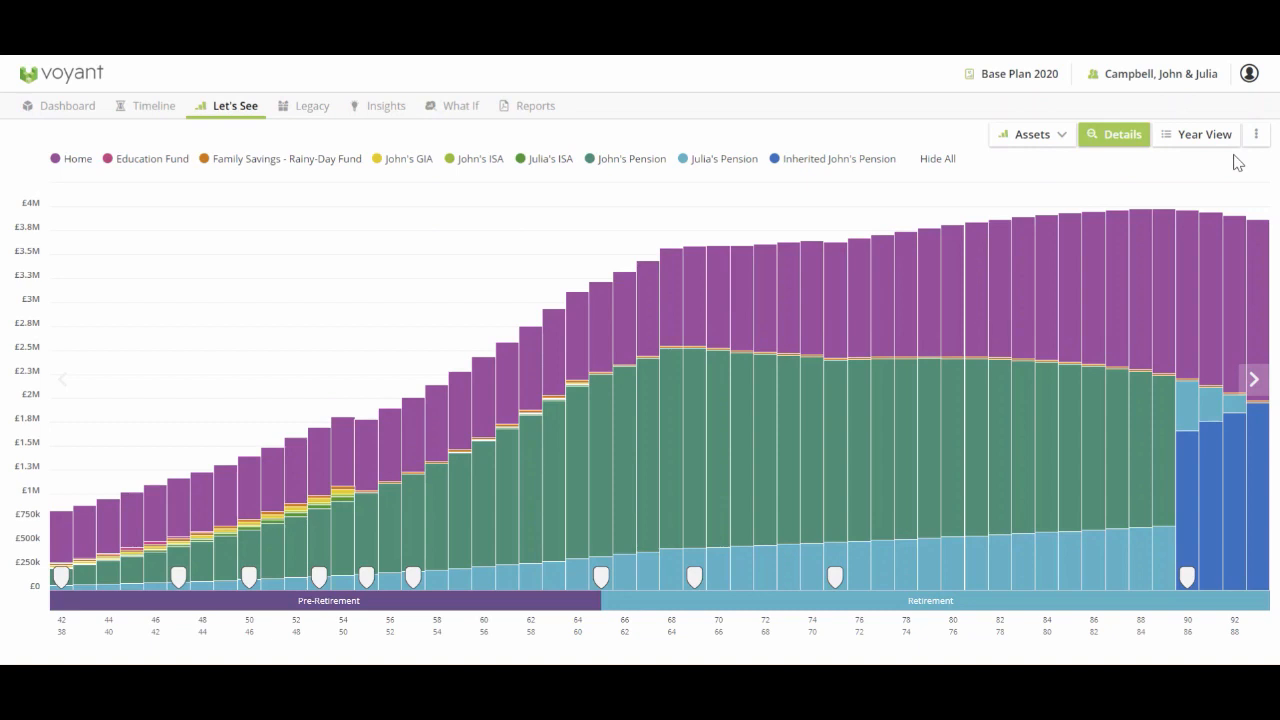
# View the Dashboard's Assets chart for 2042 in Year View with the legend shown, and leave Year View
pyautogui.click(53, 113)
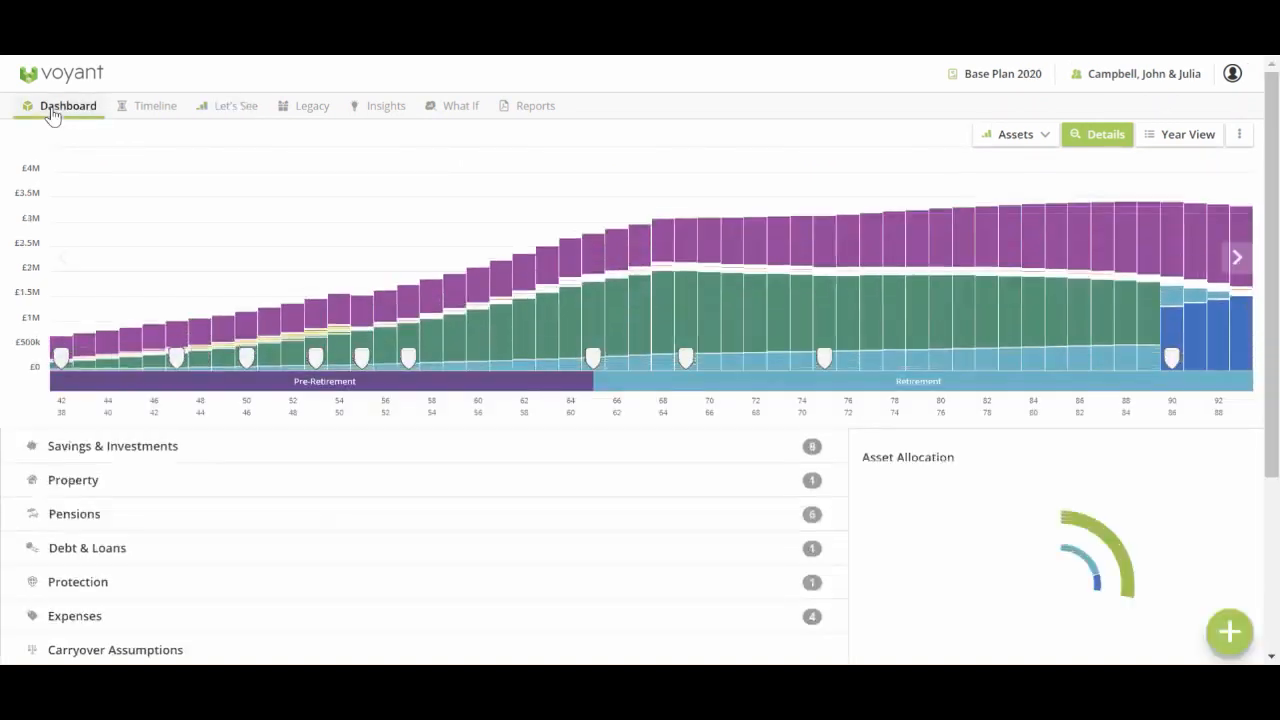
pyautogui.click(1239, 134)
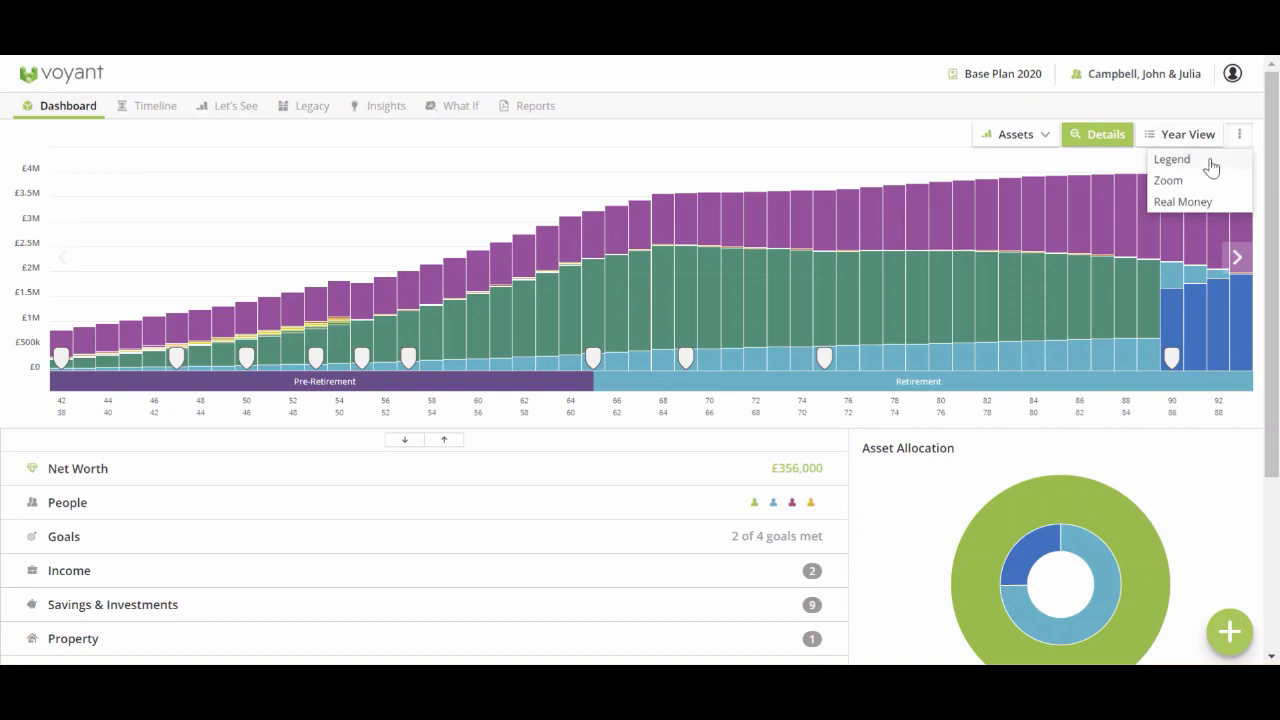
pyautogui.click(1211, 163)
pyautogui.click(565, 251)
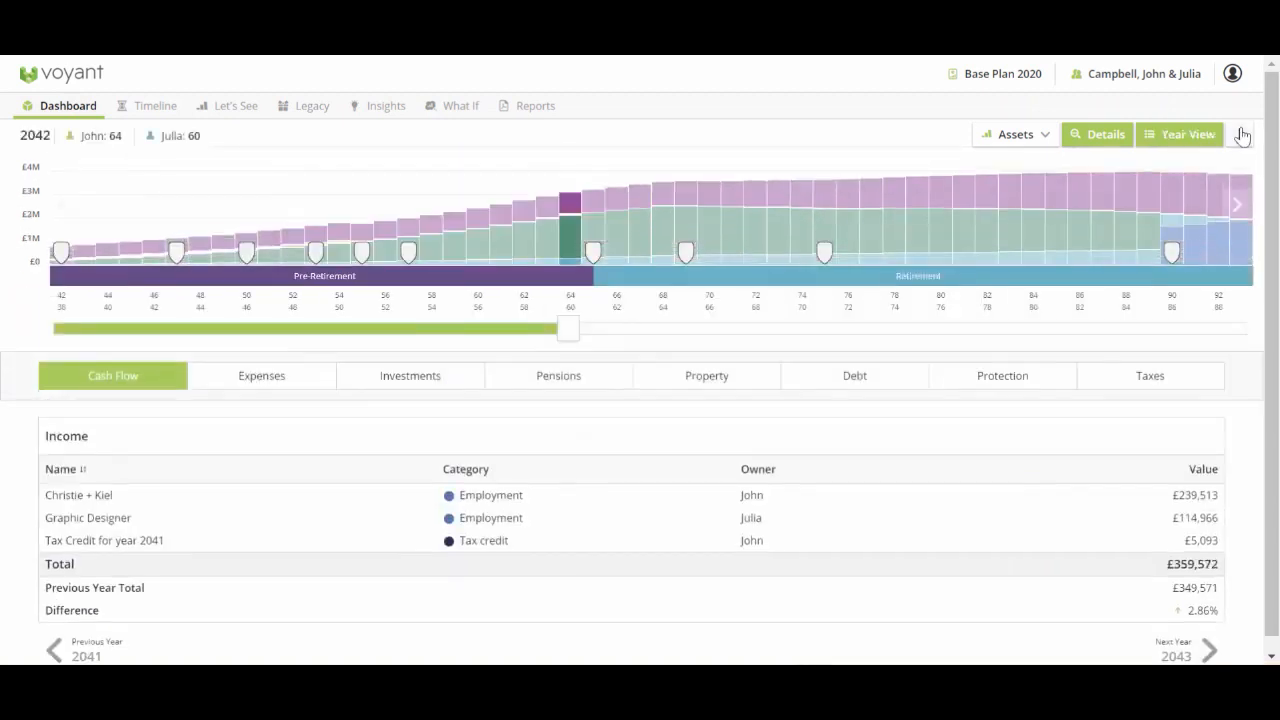
pyautogui.click(1239, 134)
pyautogui.click(1222, 160)
pyautogui.click(1239, 134)
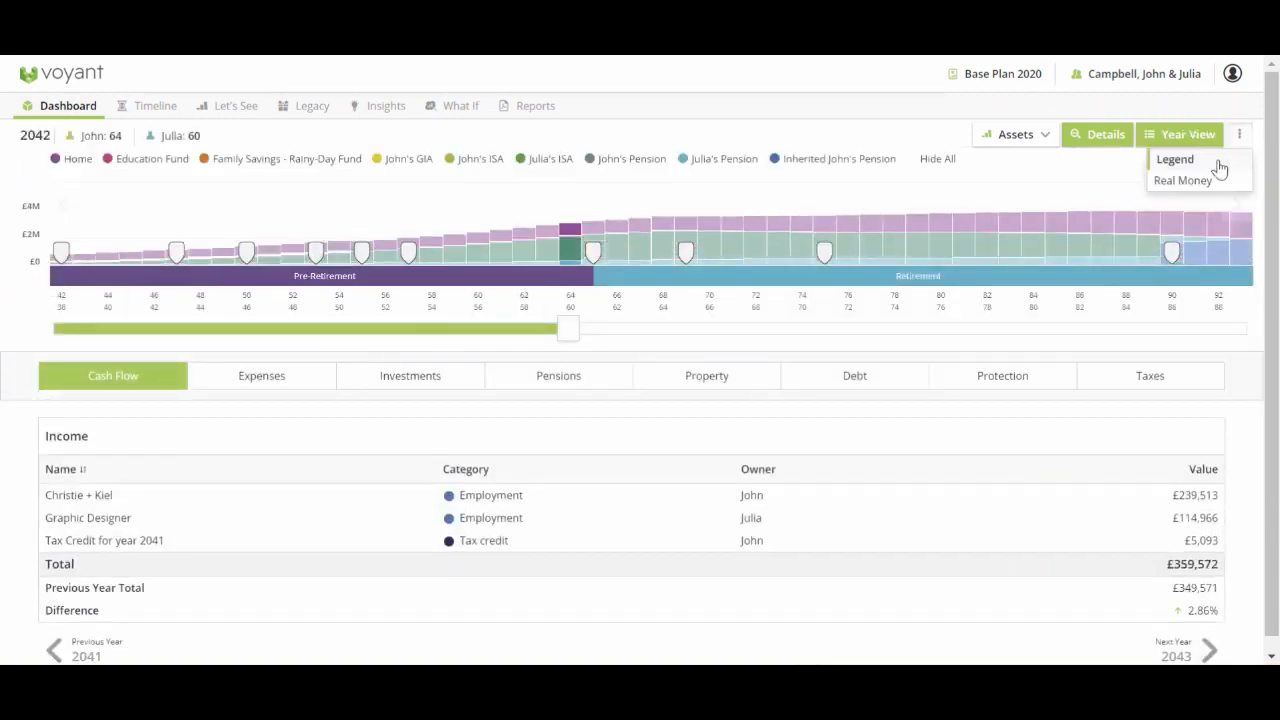
pyautogui.click(1190, 134)
# Open Let's See in Single view and display the Cash Flow chart
pyautogui.click(228, 105)
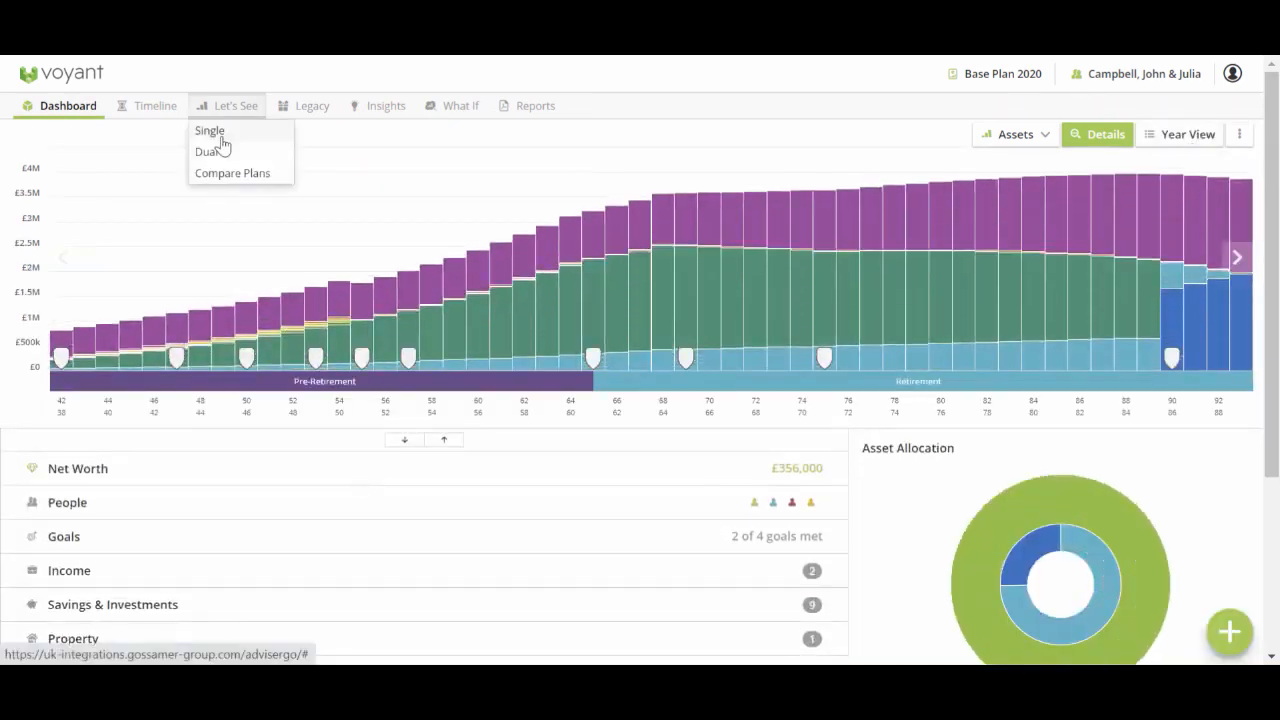
pyautogui.click(210, 131)
pyautogui.click(1033, 135)
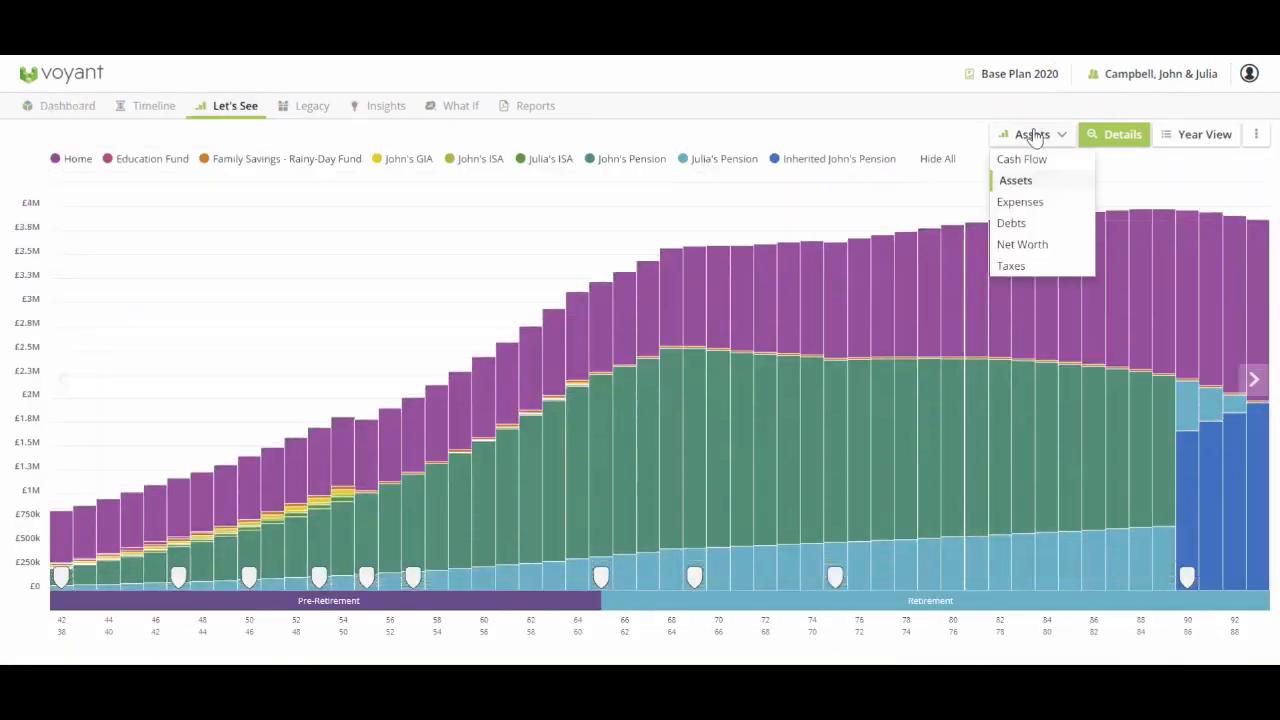
pyautogui.click(1003, 160)
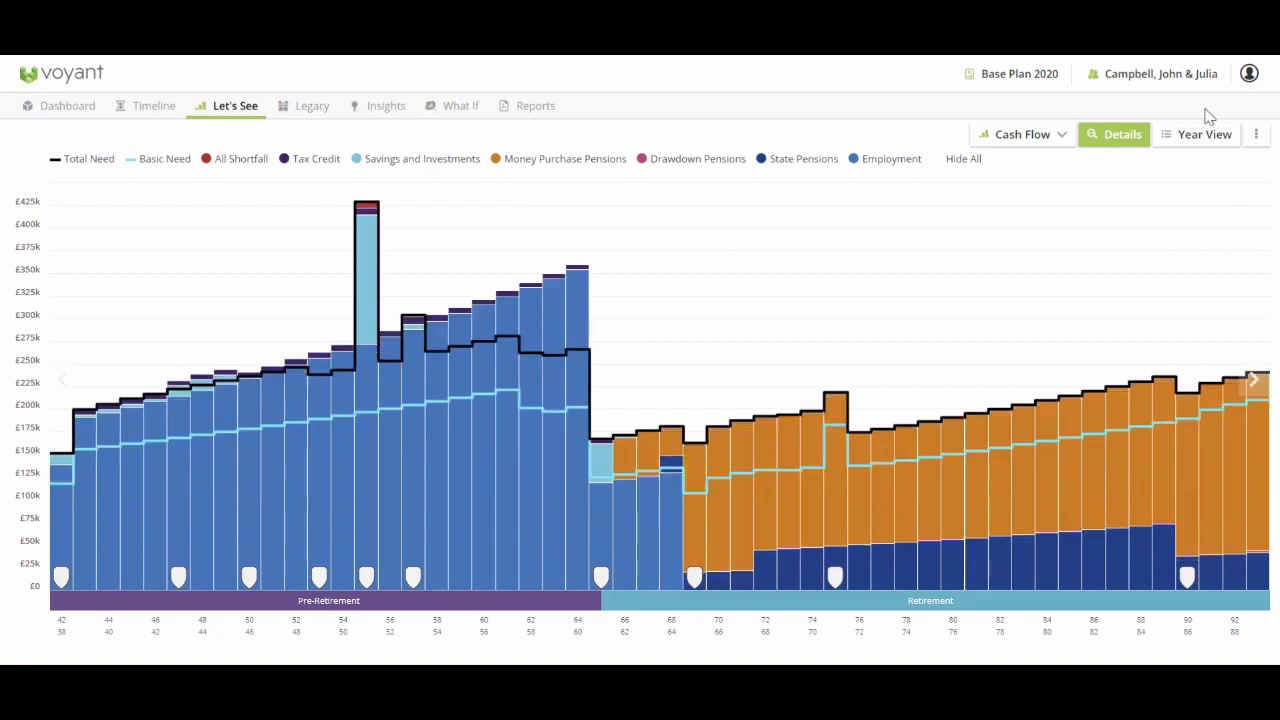
# Turn on the Cash Flow chart's zoom controls, then magnify the chart's value scale and return it to full height
pyautogui.click(1256, 134)
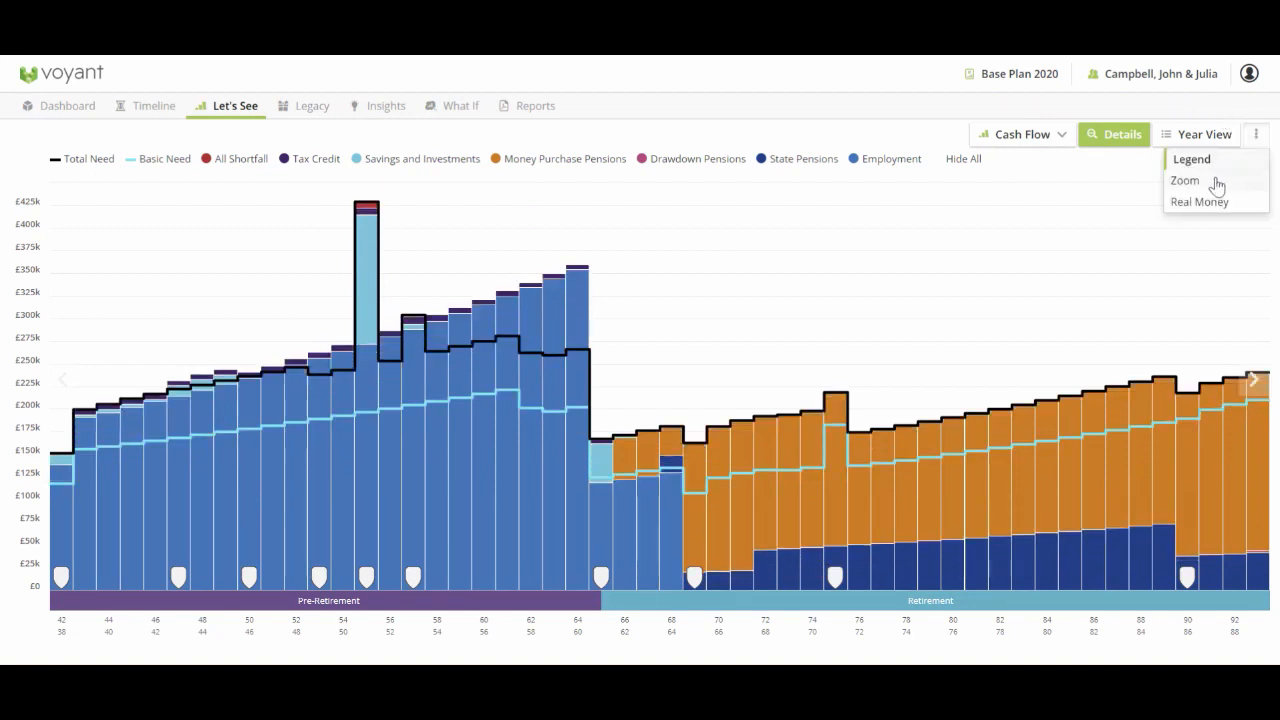
pyautogui.click(1186, 180)
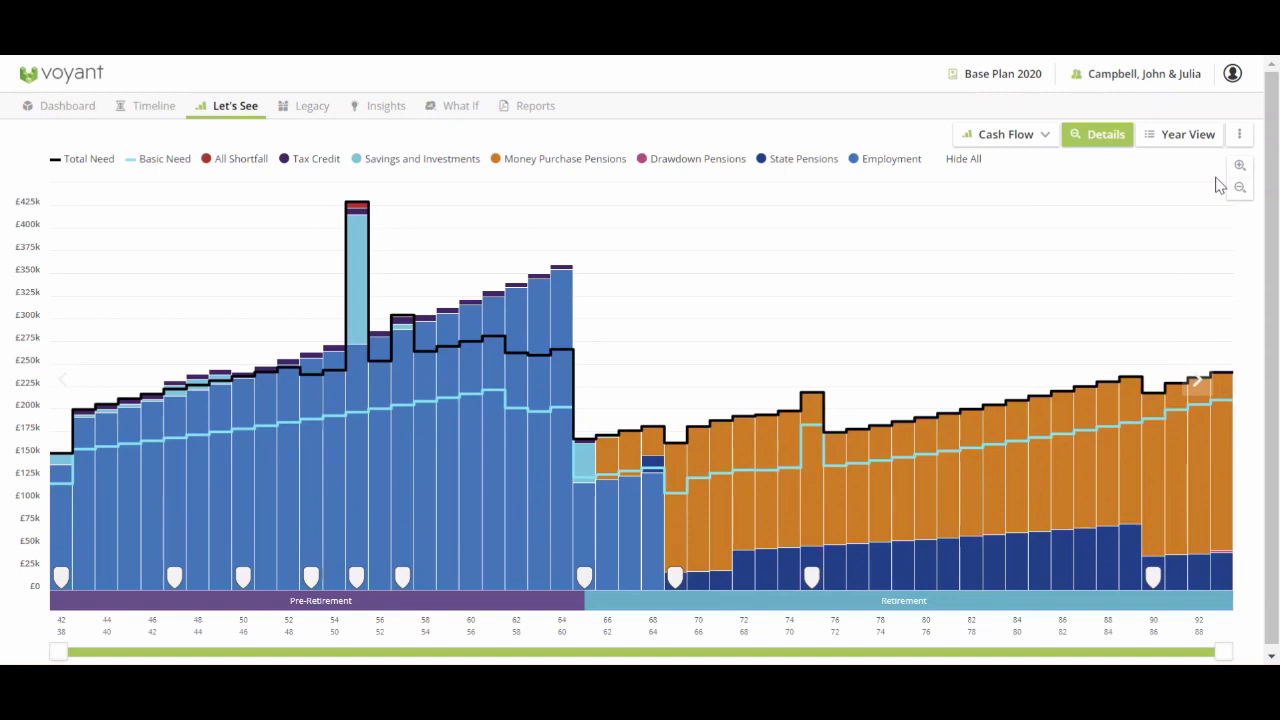
pyautogui.click(1240, 166)
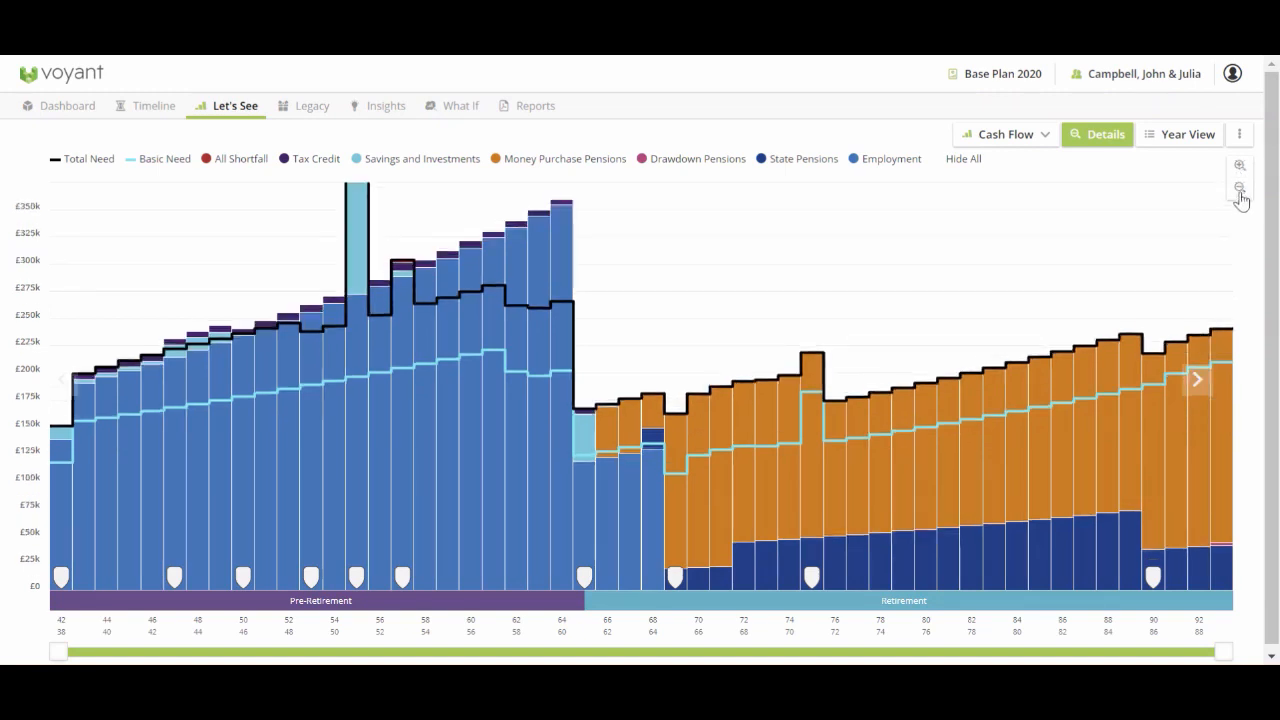
pyautogui.click(1240, 188)
pyautogui.click(1240, 166)
pyautogui.click(1240, 188)
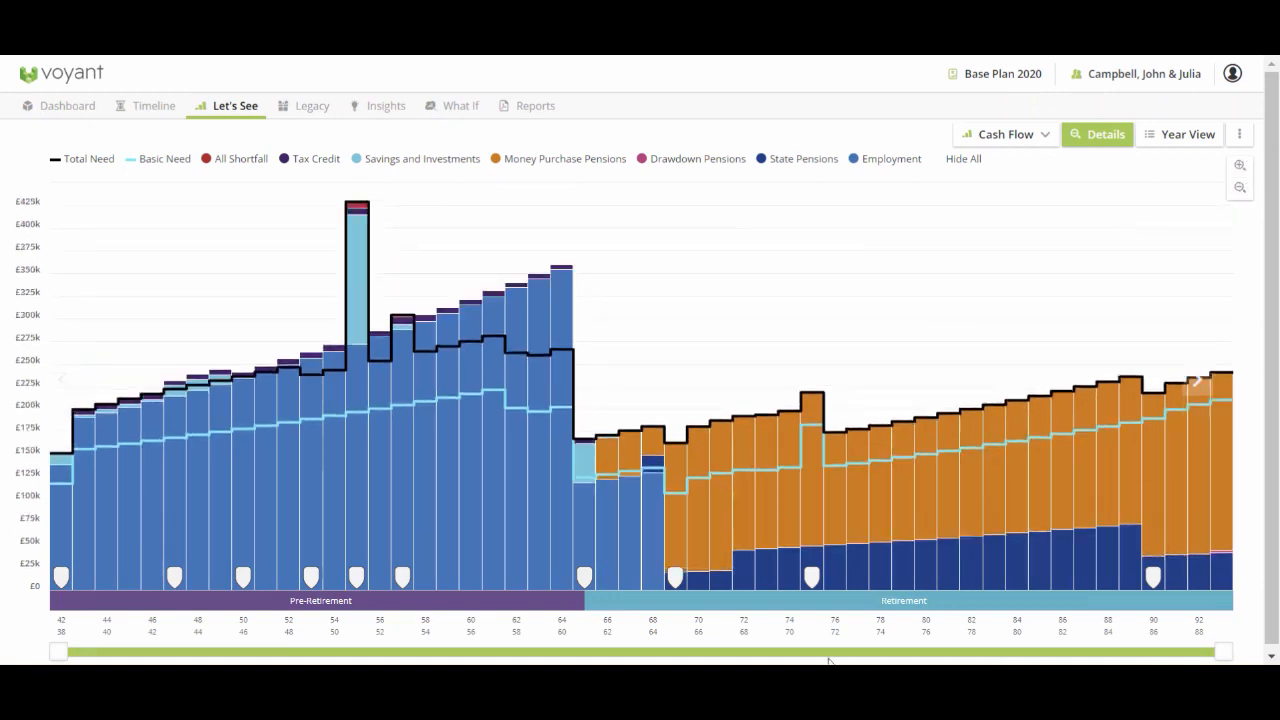
# Hide the Cash Flow chart's zoom controls and show them again
pyautogui.moveTo(1217, 658)
pyautogui.mouseDown()
pyautogui.moveTo(835, 656)
pyautogui.moveTo(1215, 655)
pyautogui.mouseUp()
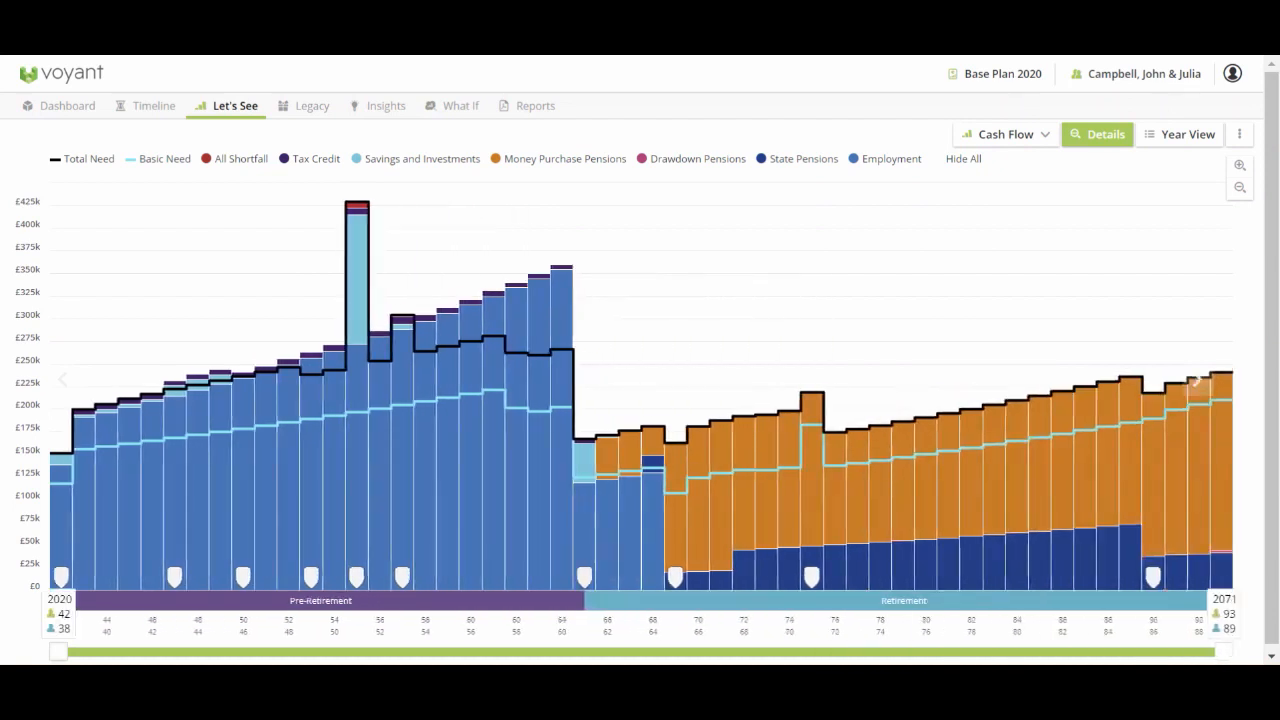
pyautogui.click(1239, 134)
pyautogui.click(1220, 184)
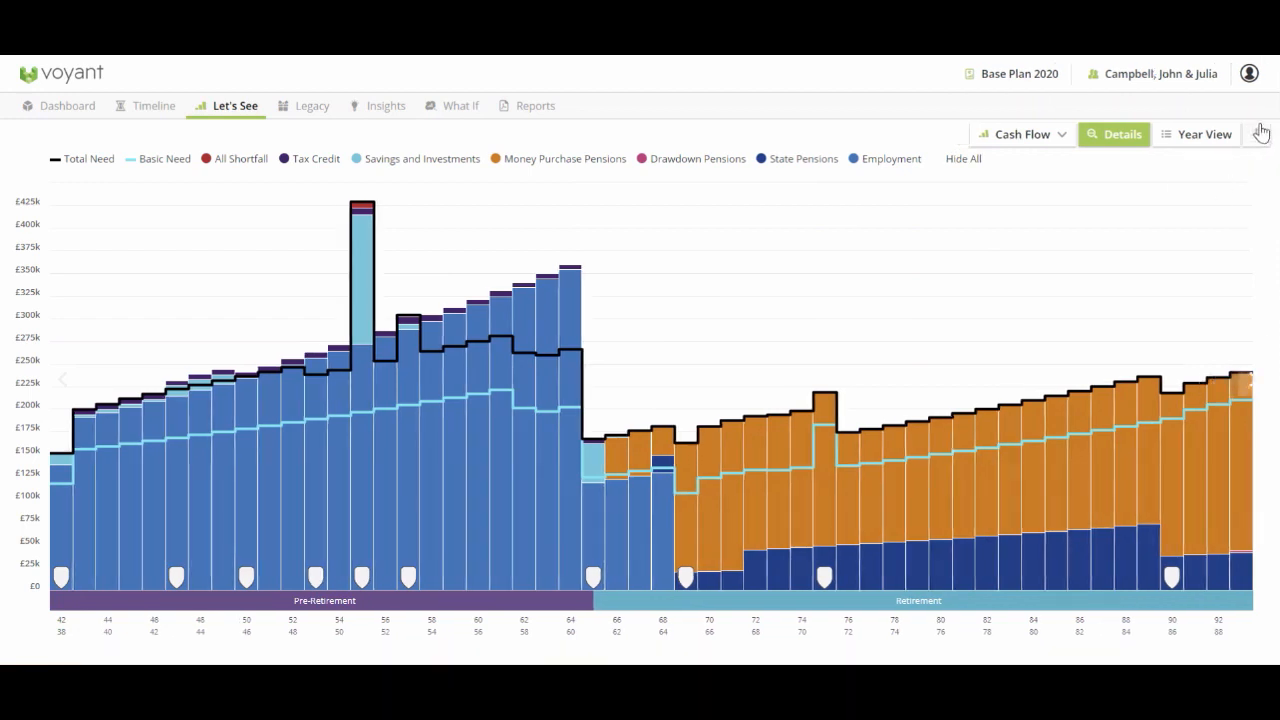
pyautogui.click(1256, 134)
pyautogui.click(1237, 181)
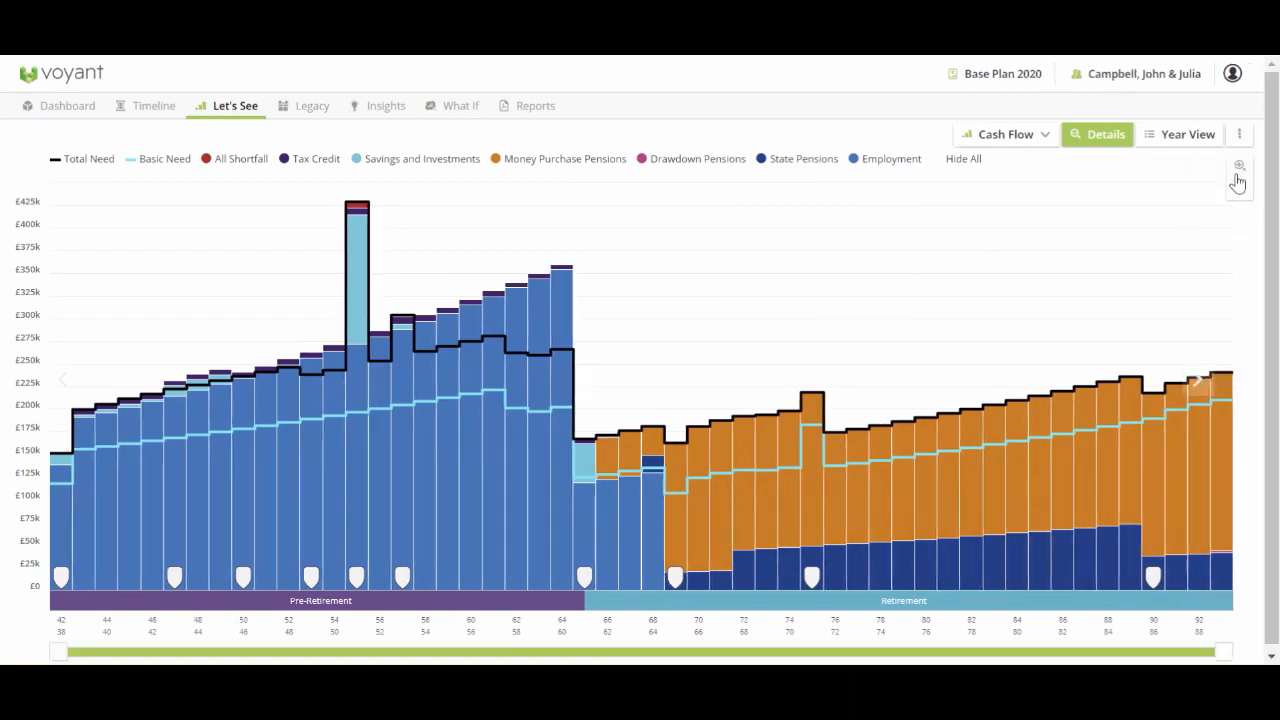
# Zoom the Cash Flow chart's vertical scale in by one and two levels, returning to the full height each time
pyautogui.click(1243, 172)
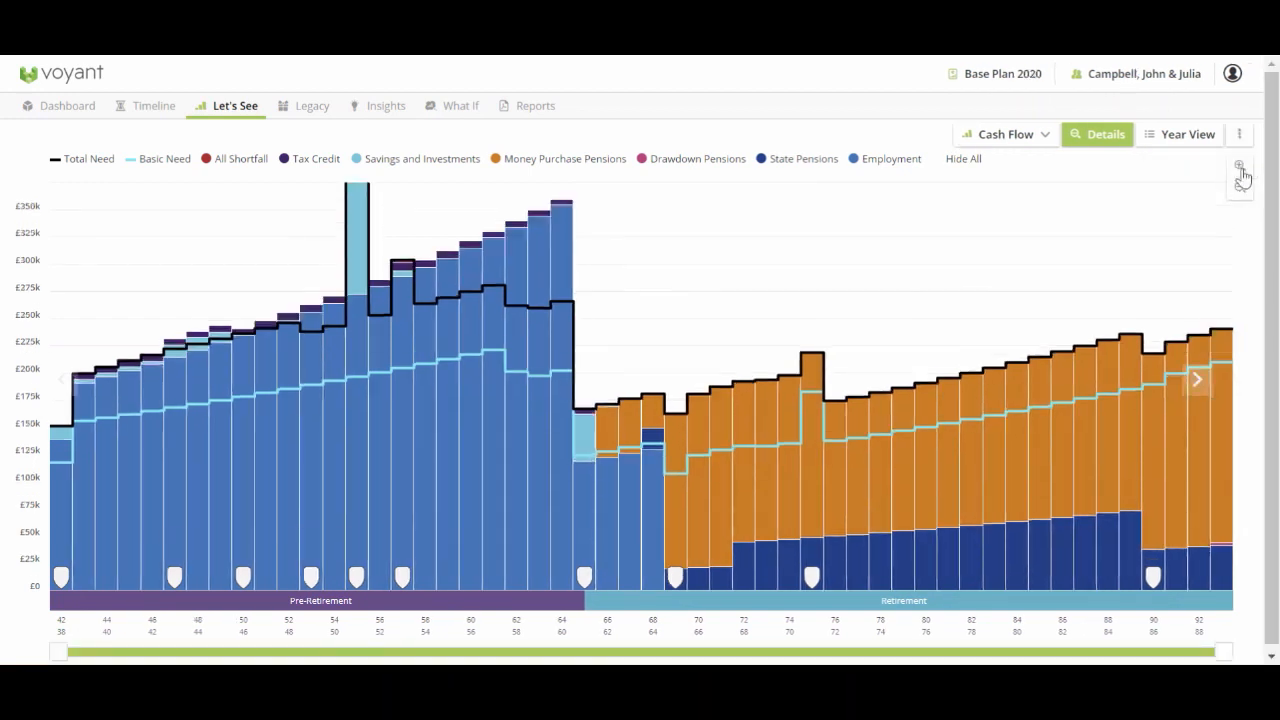
pyautogui.click(1238, 190)
pyautogui.click(1238, 190)
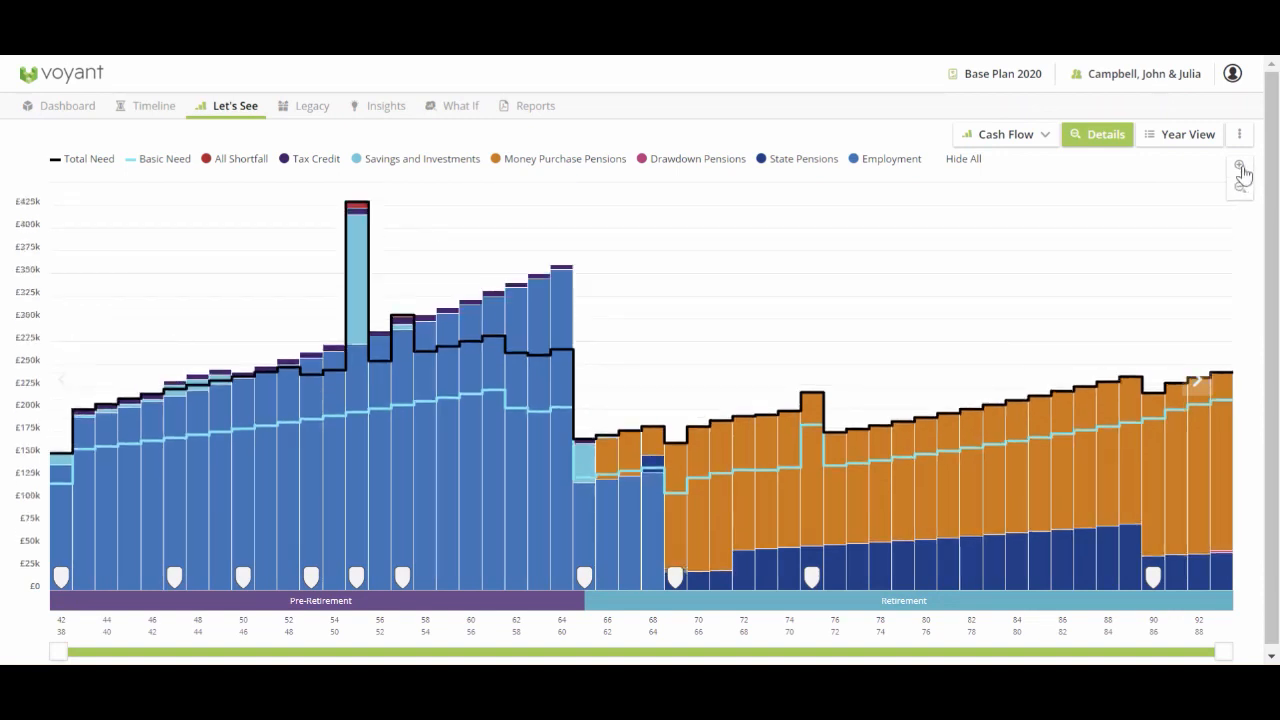
pyautogui.click(1243, 170)
pyautogui.click(1243, 172)
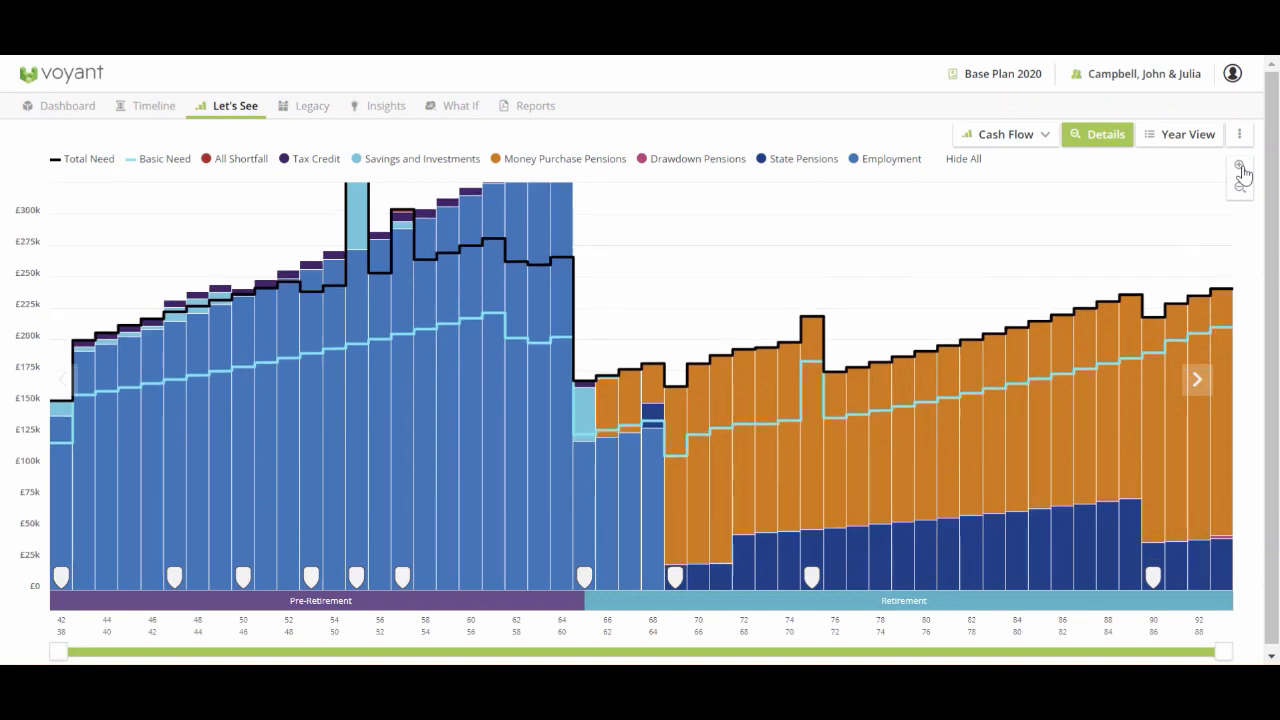
pyautogui.click(1237, 193)
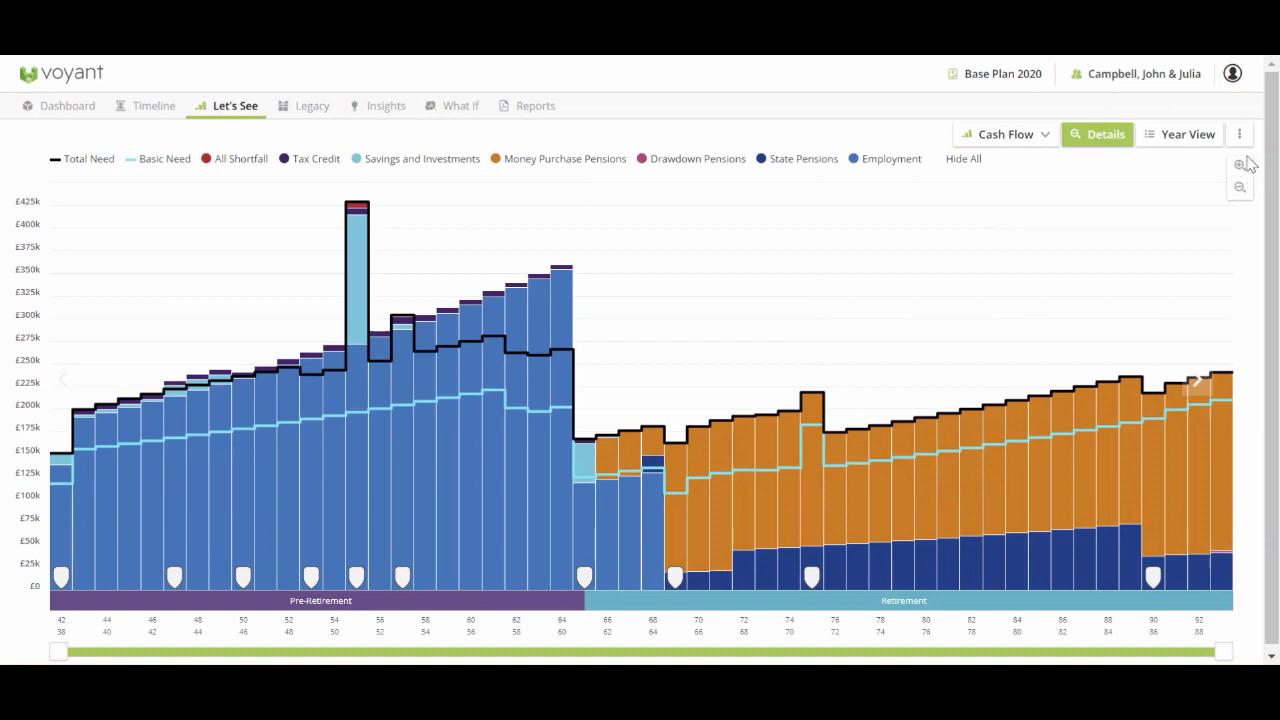
pyautogui.click(1240, 168)
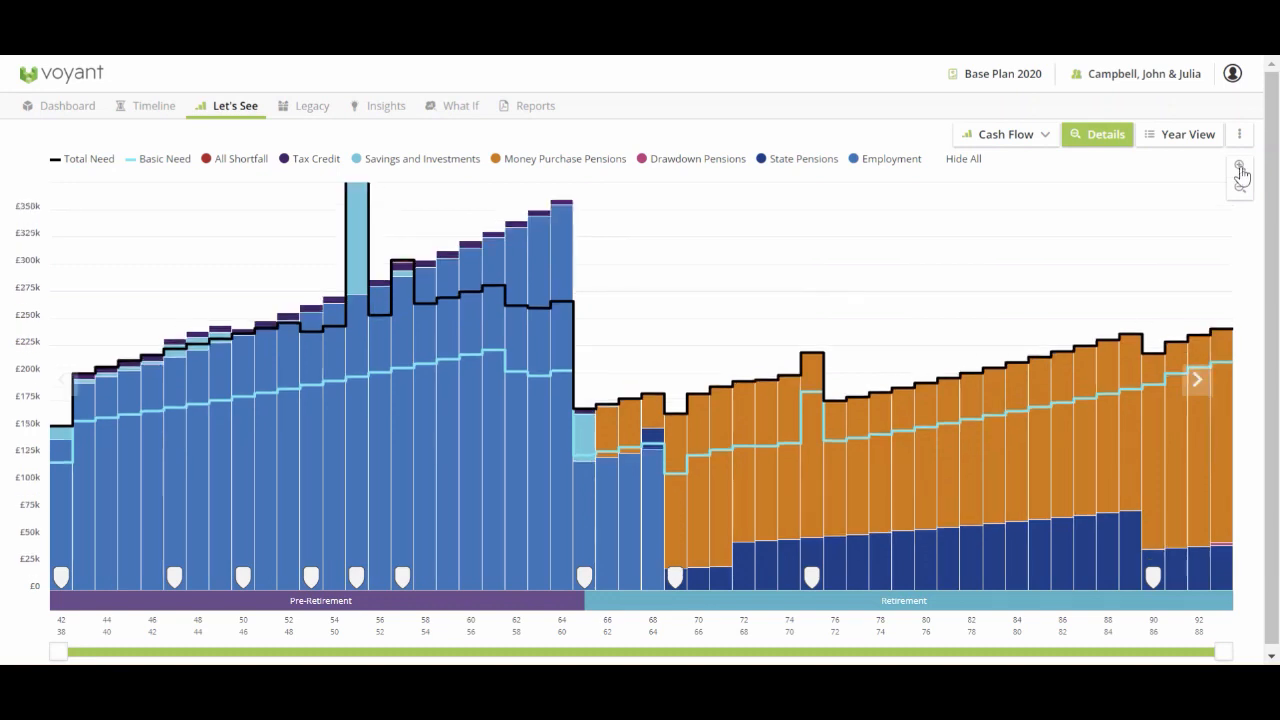
pyautogui.click(1237, 195)
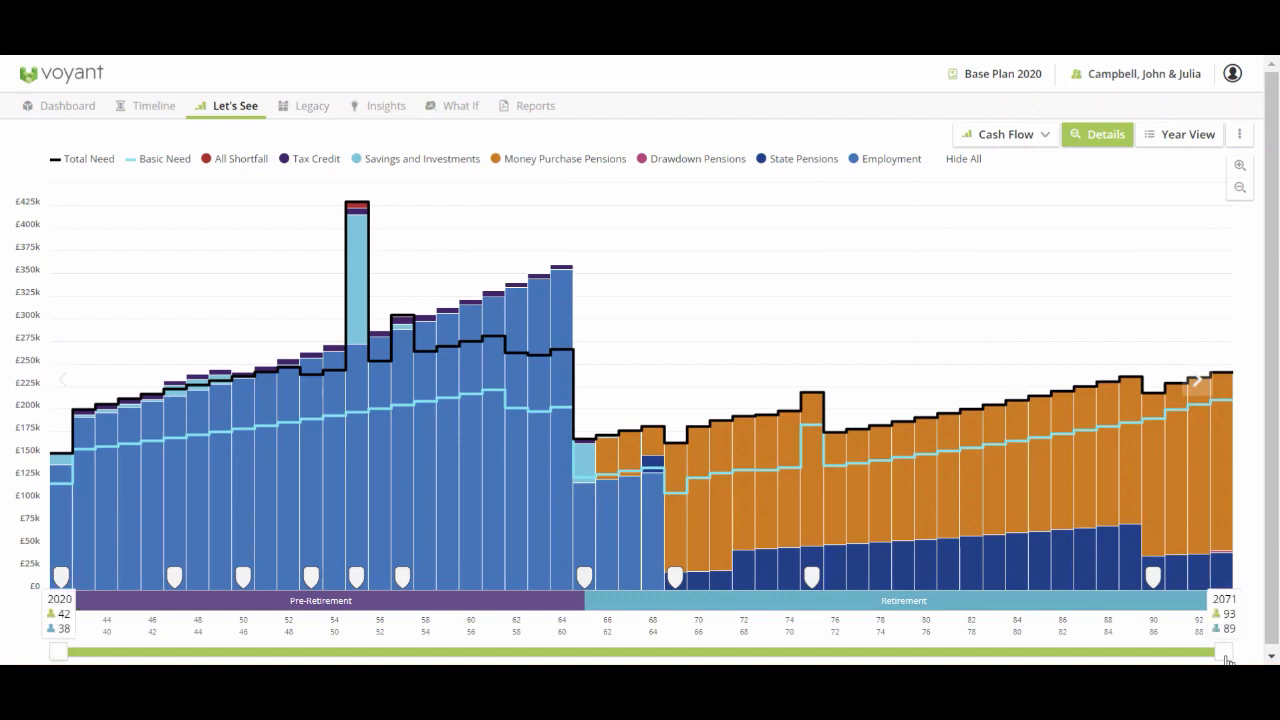
# Narrow the Cash Flow chart's time range to 2020–2030 and shift that window to the client's ages 52 to 62
pyautogui.moveTo(1225, 654); pyautogui.dragTo(299, 655)
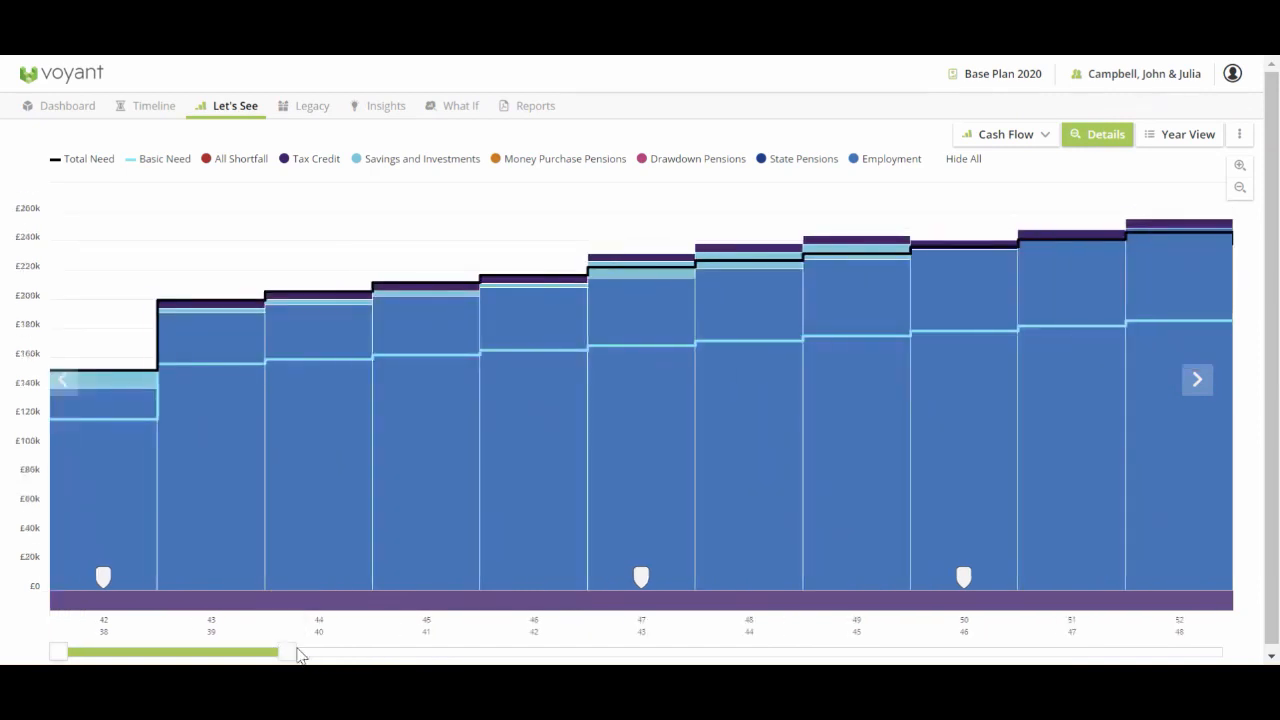
pyautogui.moveTo(290, 652)
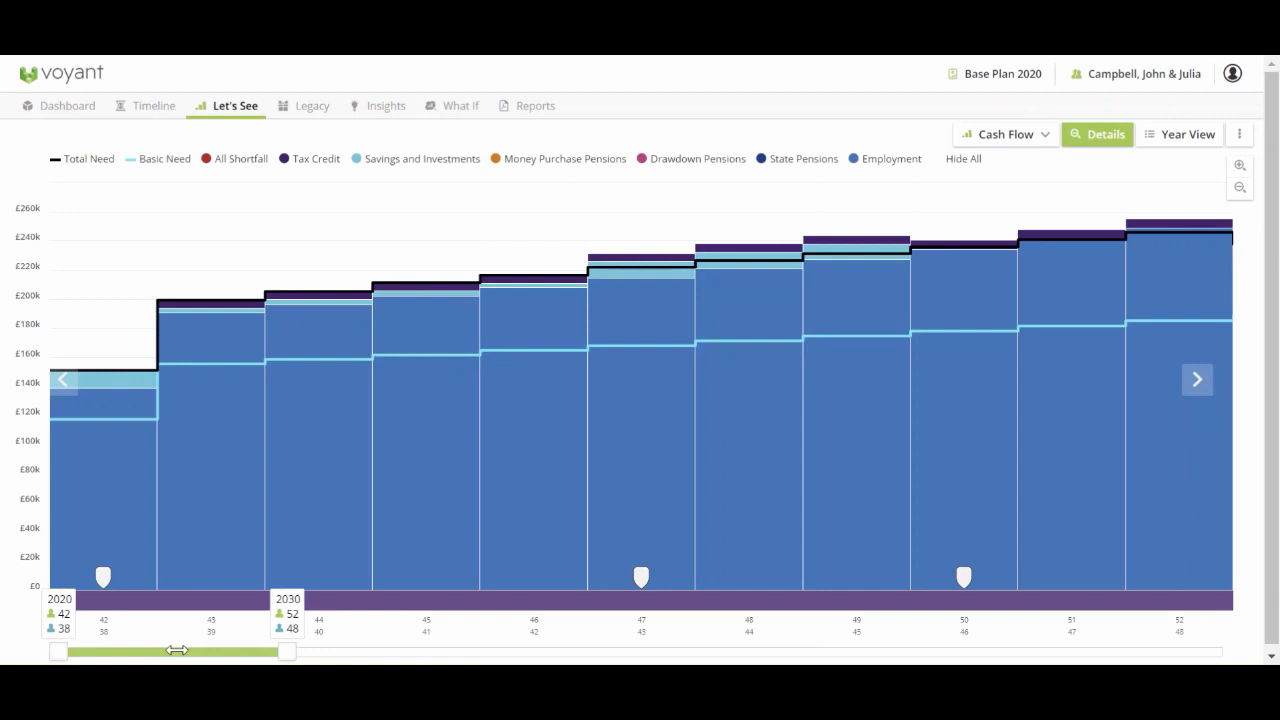
pyautogui.moveTo(177, 650); pyautogui.dragTo(420, 651)
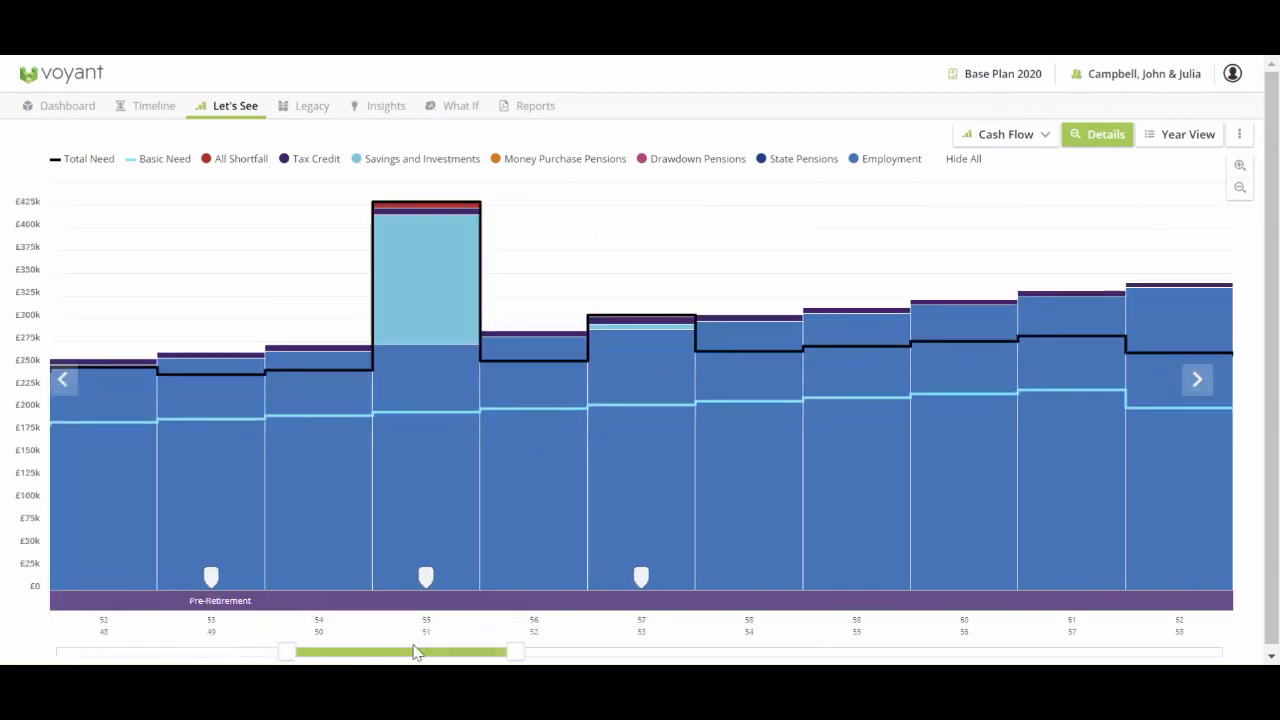
pyautogui.moveTo(450, 417)
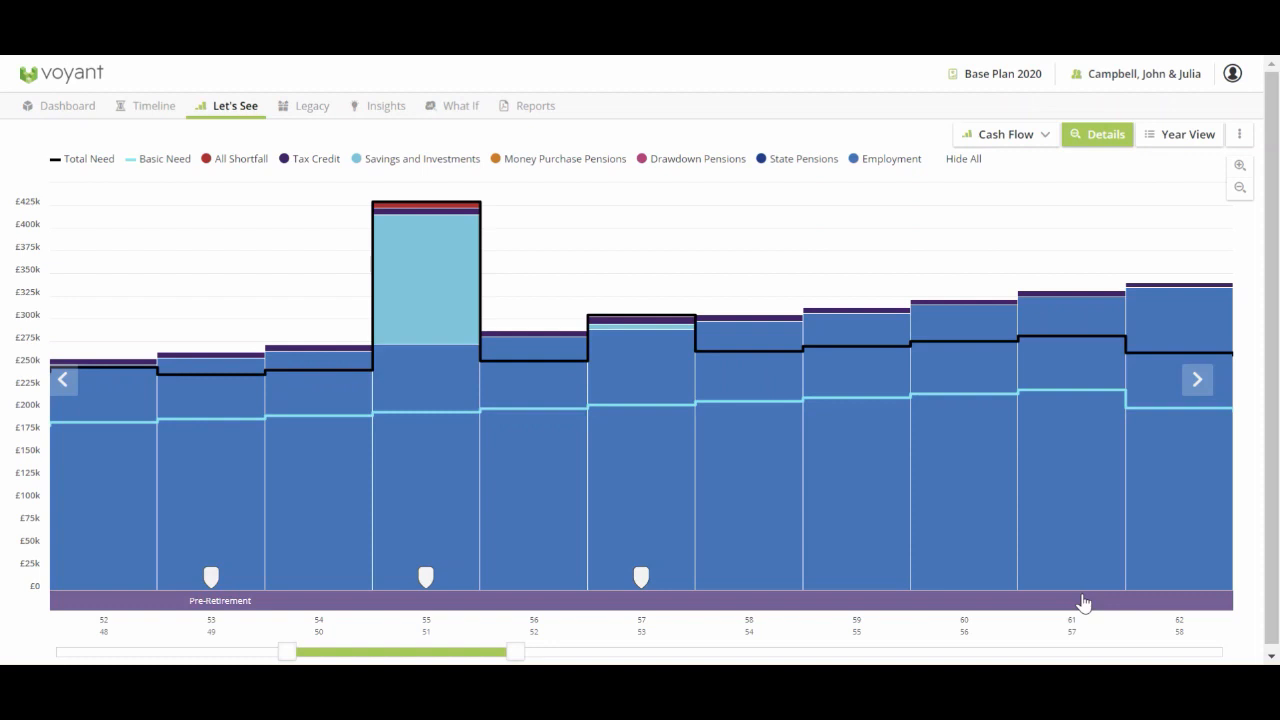
# Focus the Cash Flow chart on the Pre-Retirement stage and then on the Retirement stage
pyautogui.scroll(-3, 1083, 603)
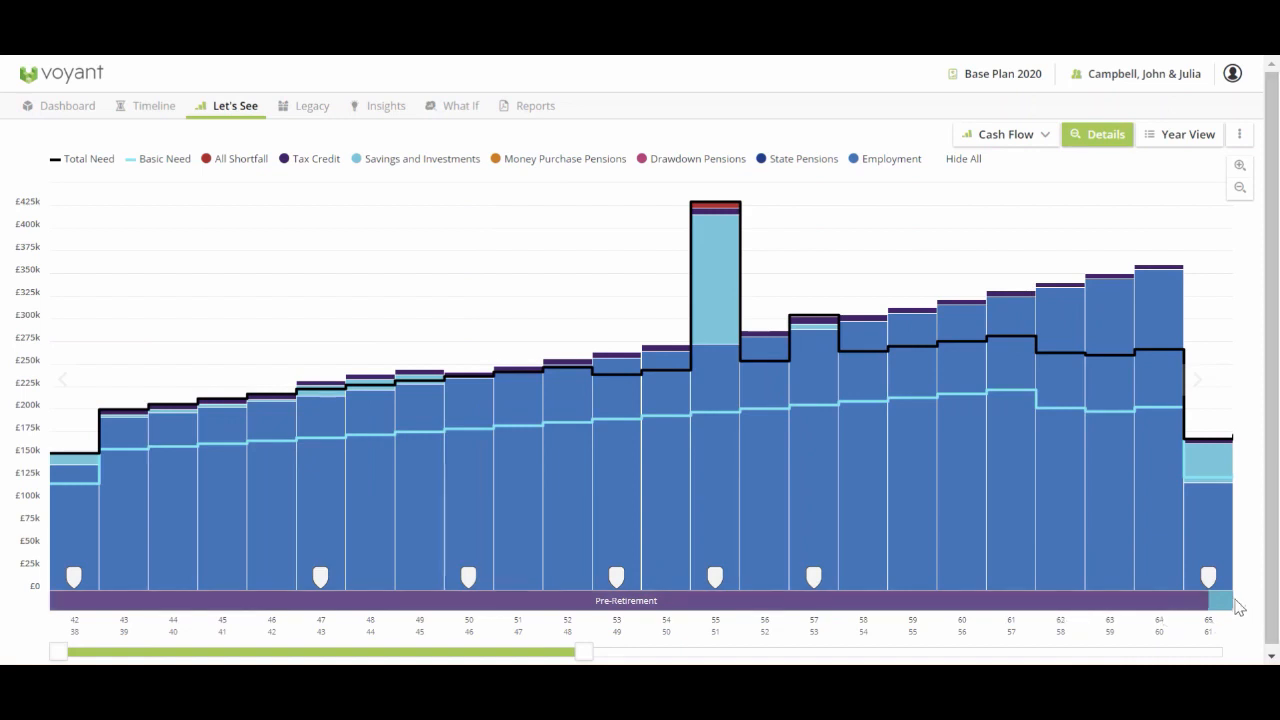
pyautogui.moveTo(1221, 598)
pyautogui.click(1221, 604)
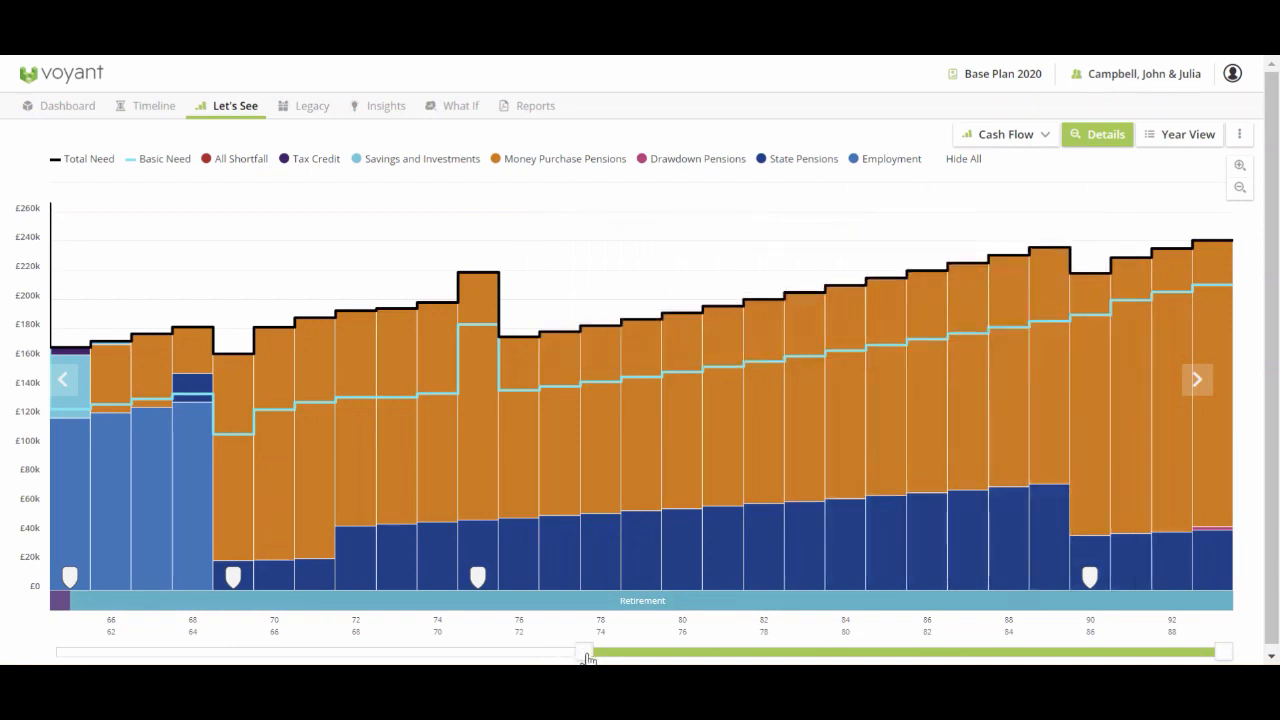
# Restore the Cash Flow chart's full time range of 2020 to 2071 and turn off the zoom controls
pyautogui.moveTo(588, 657); pyautogui.dragTo(60, 656)
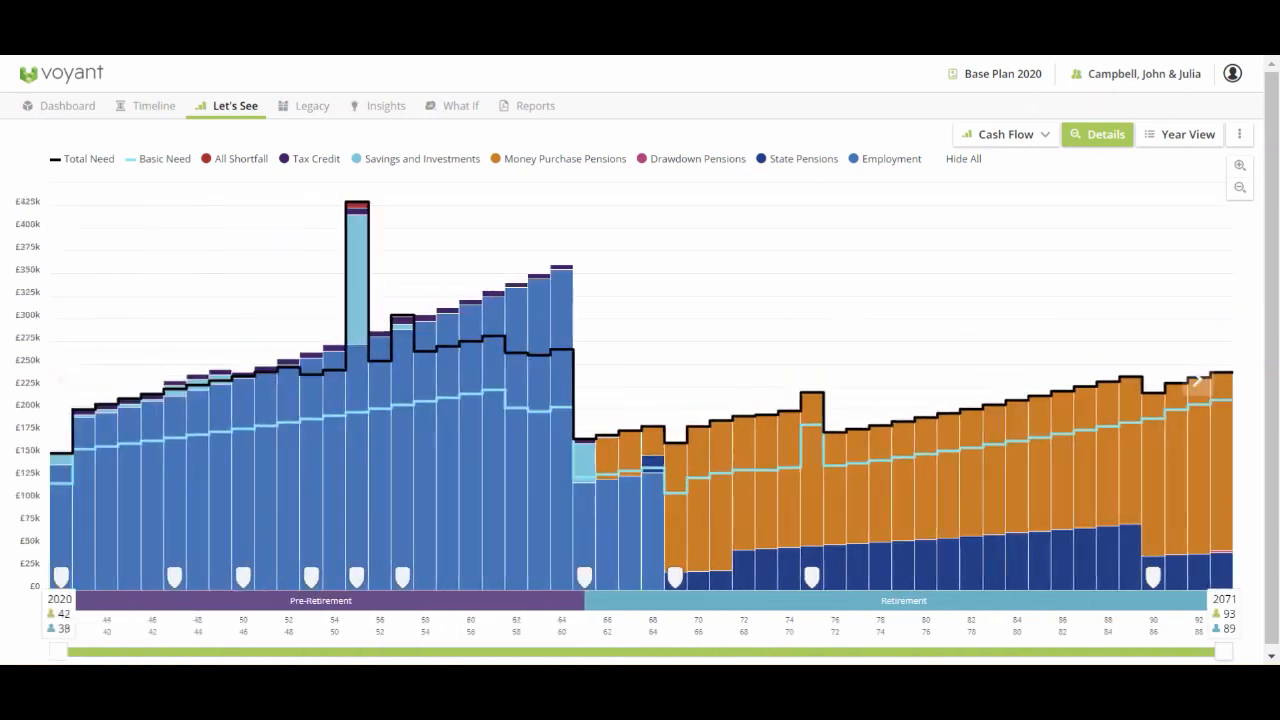
pyautogui.click(1239, 133)
pyautogui.click(1222, 183)
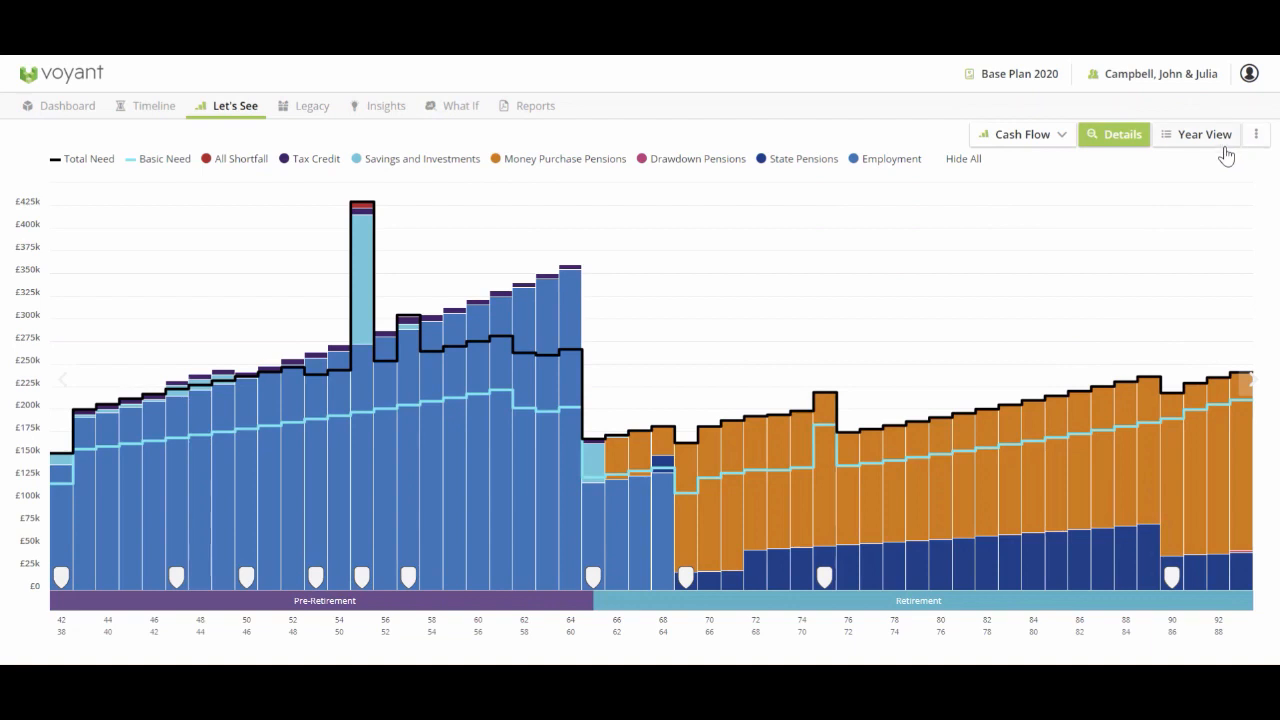
# Turn off the Cash Flow chart's details so that income sources are combined as All Inflows
pyautogui.click(1125, 137)
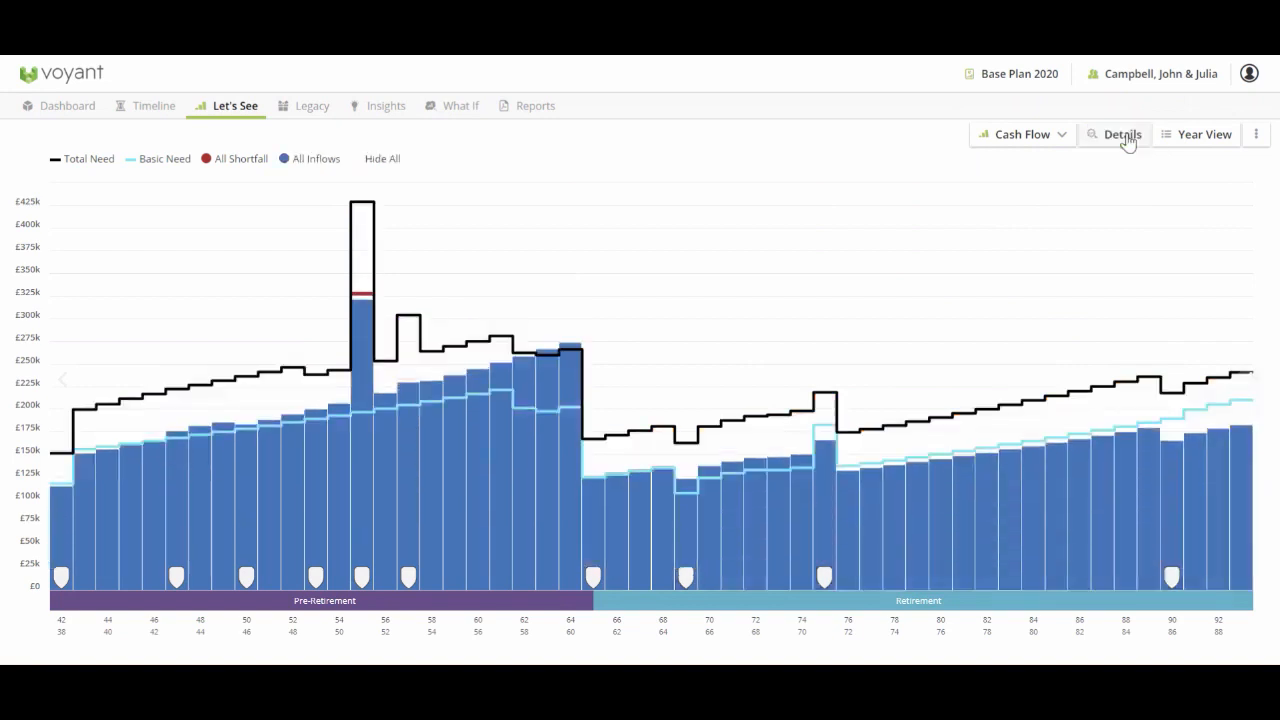